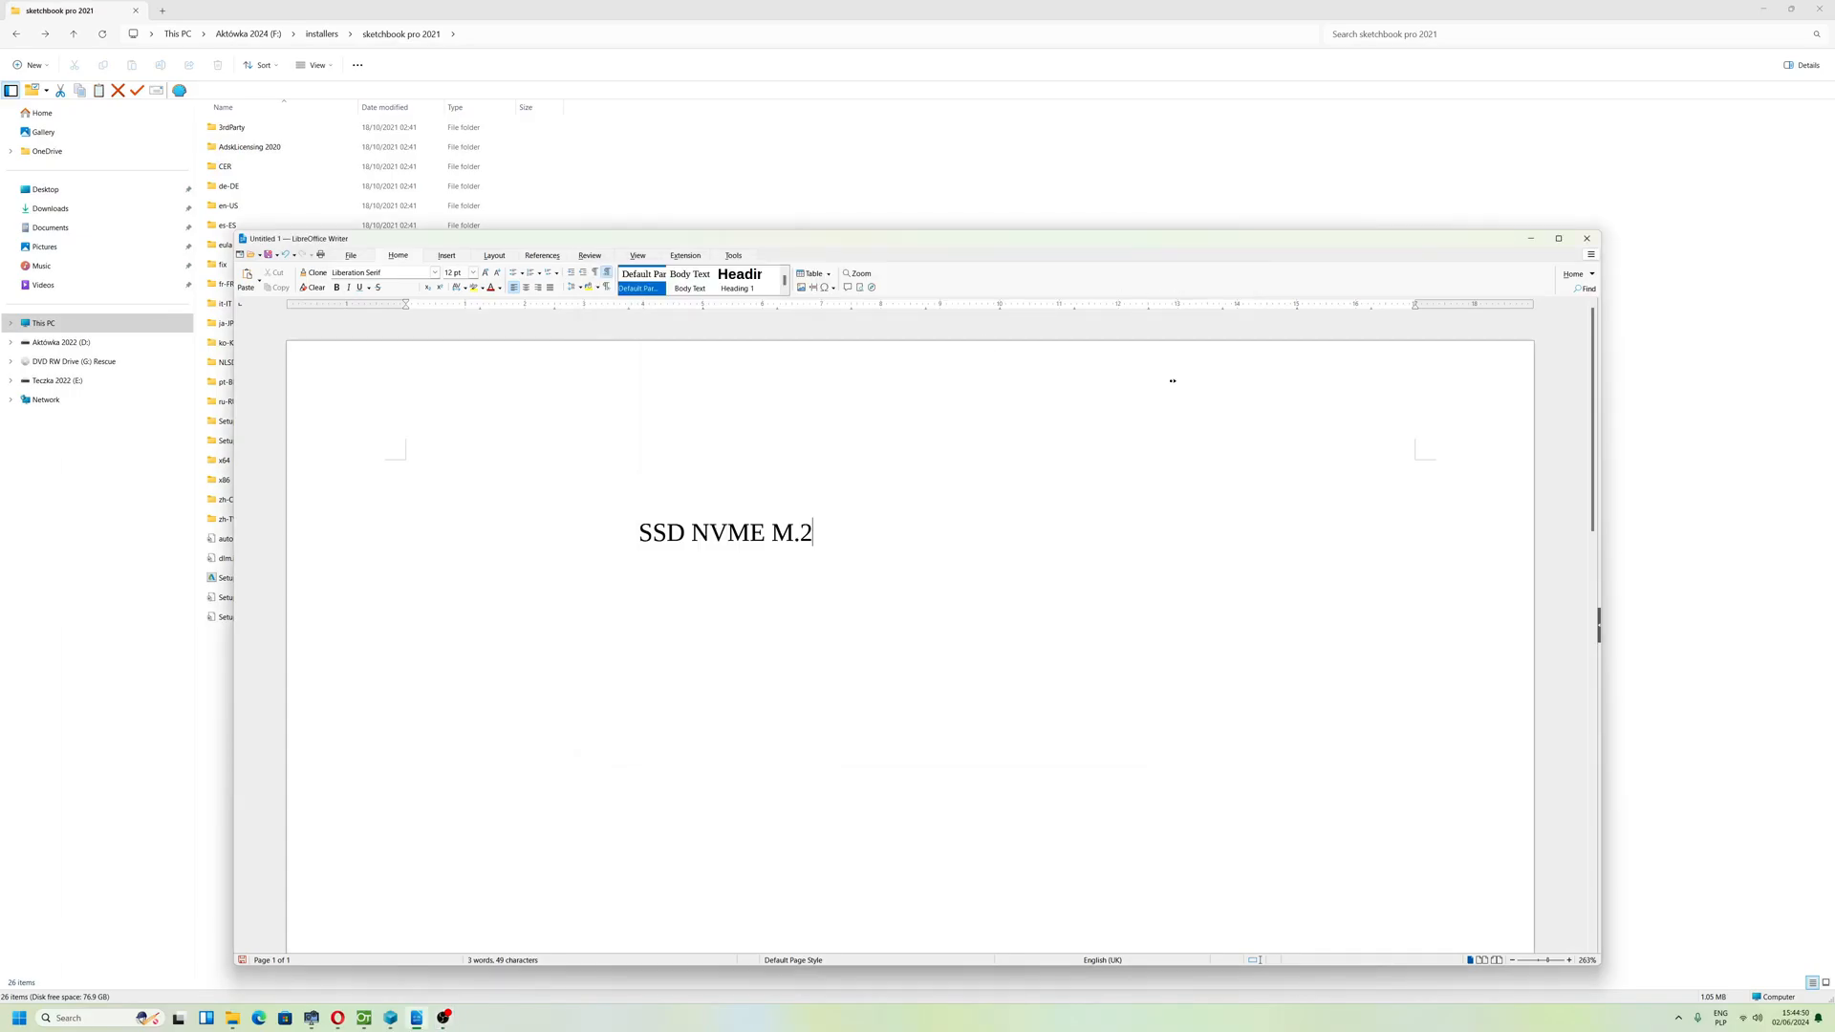
Maximize the Writer window and zoom the SSD NVME M.2 page to about 365%.
left_click(1559, 238)
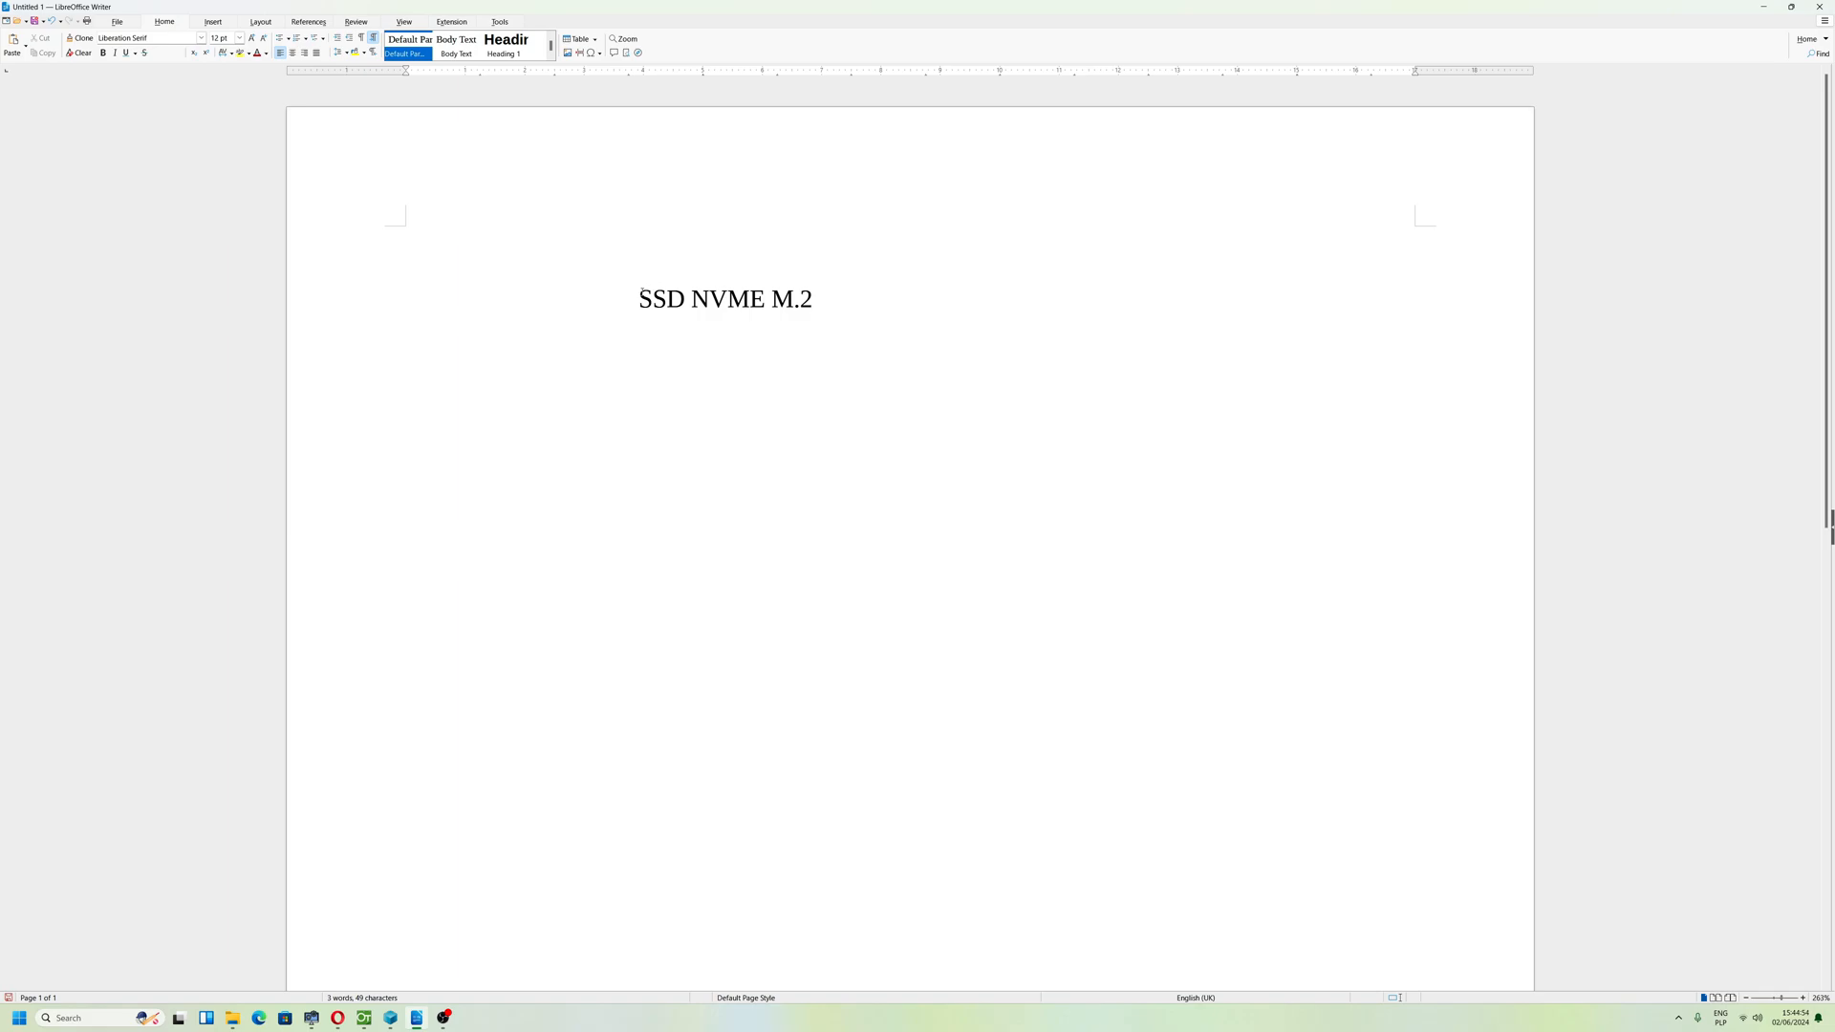
left_click_drag(640, 298, 812, 298)
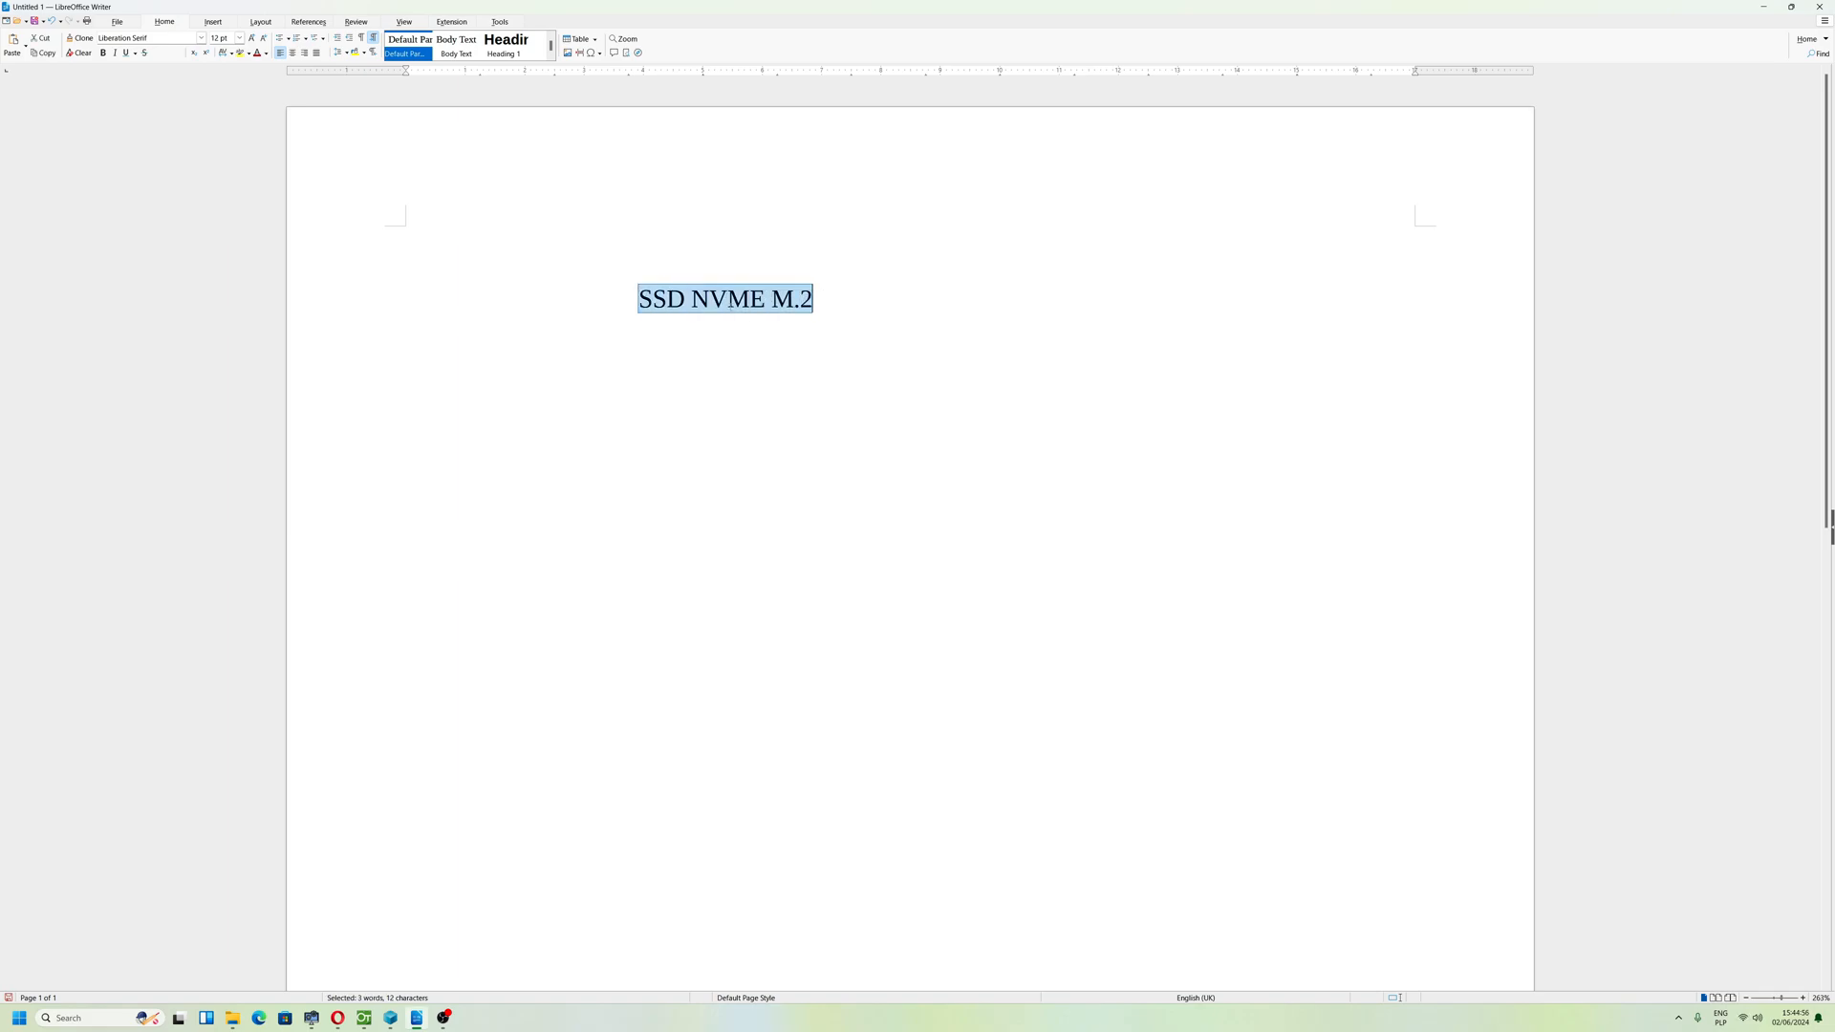
left_click(820, 299)
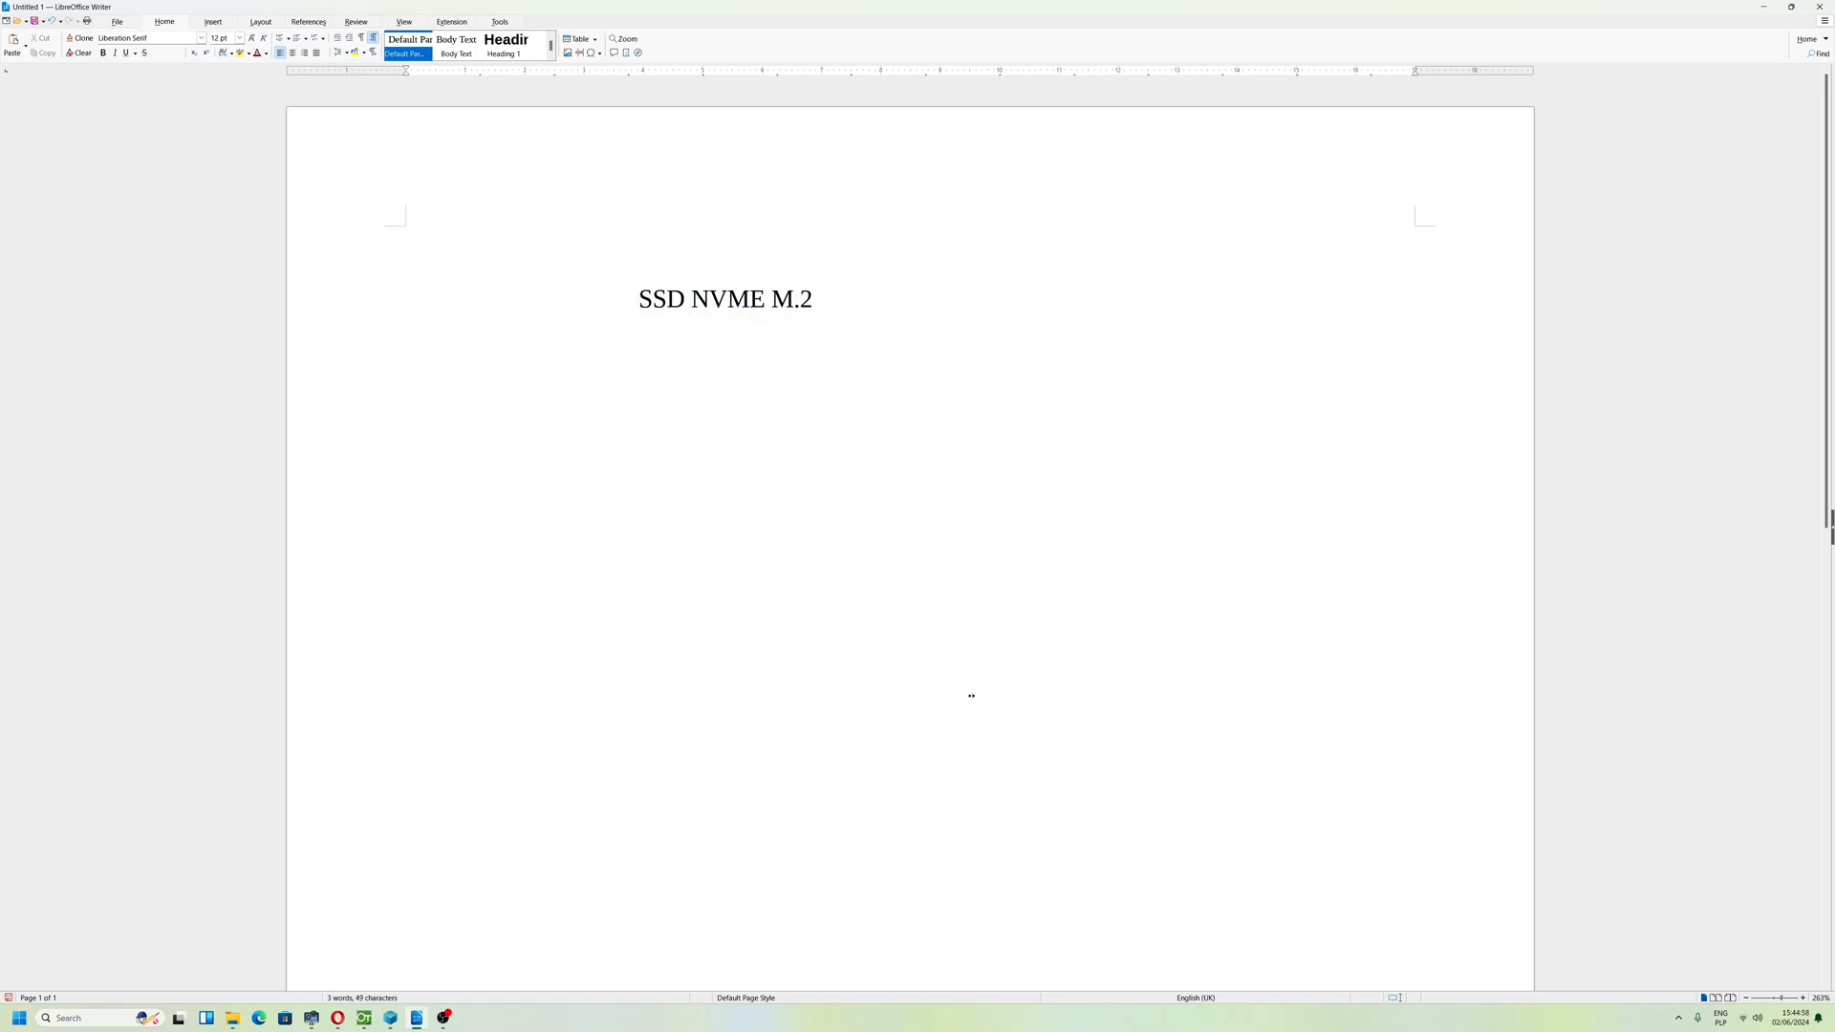
left_click_drag(1780, 996, 1787, 997)
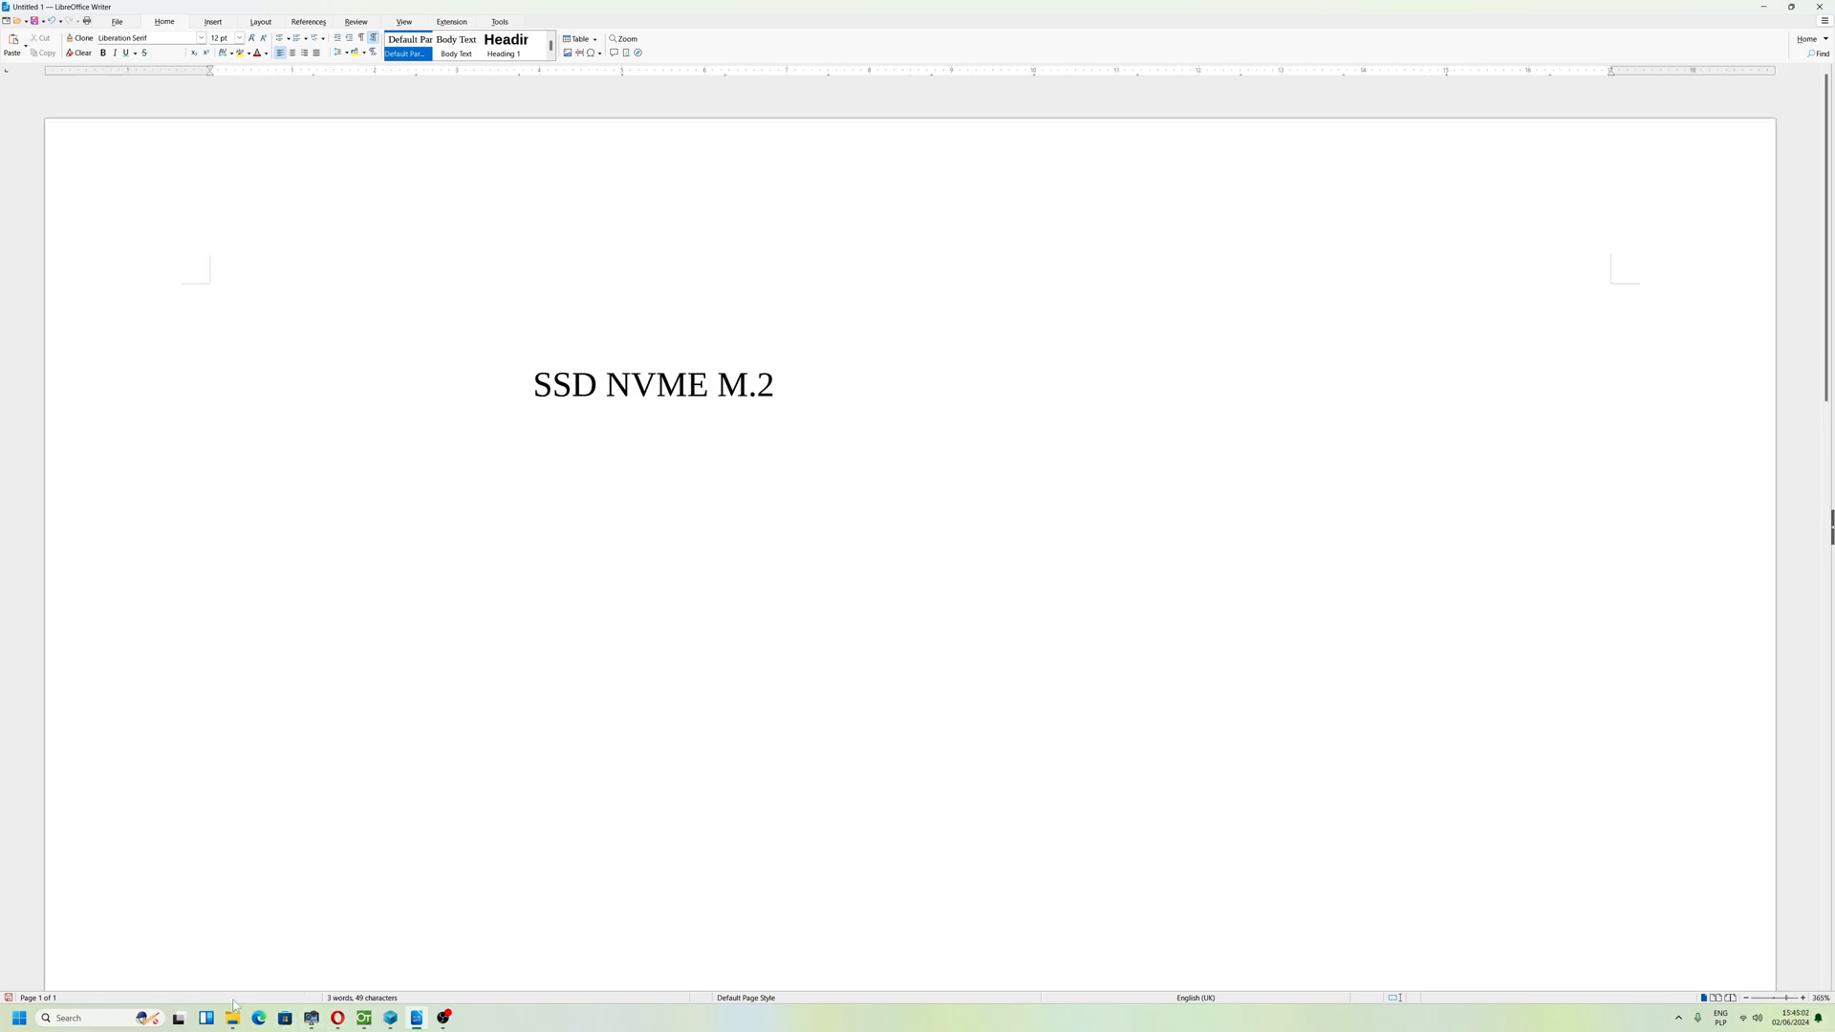
Browse the Start menu's program list, then dismiss it without launching anything.
left_click(29, 1022)
left_click(28, 1021)
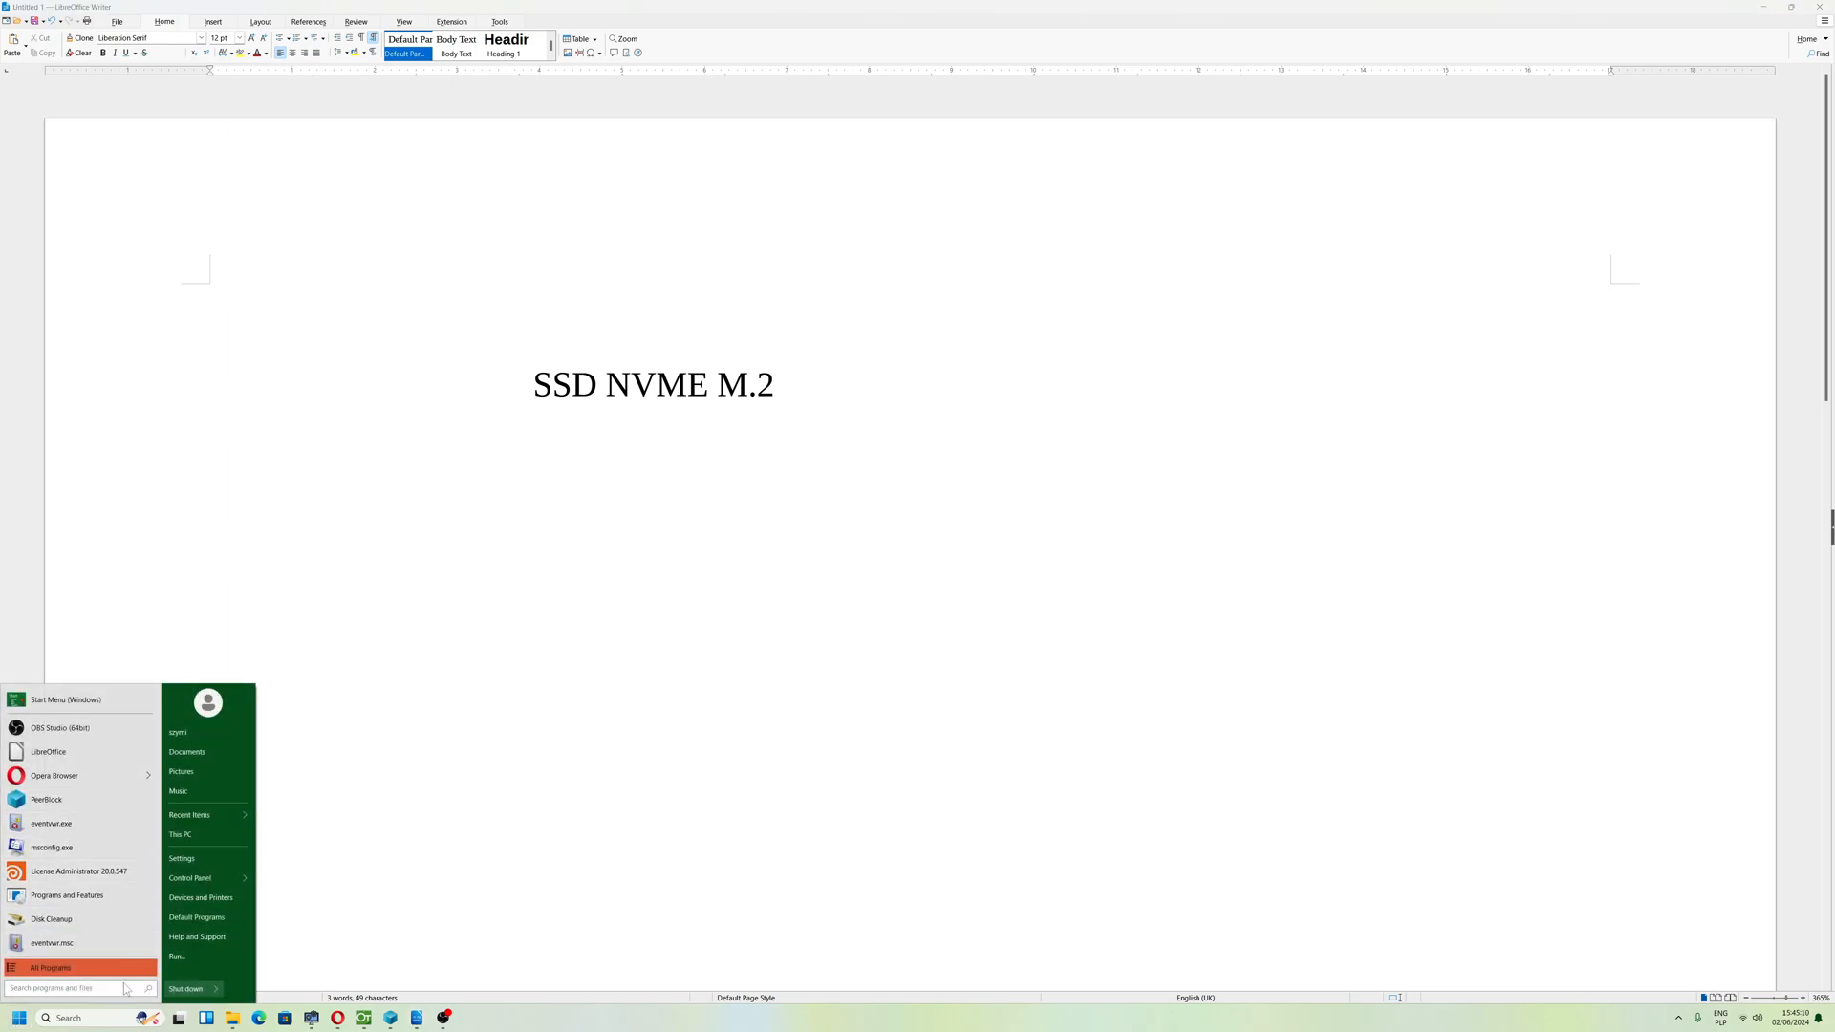
left_click(83, 969)
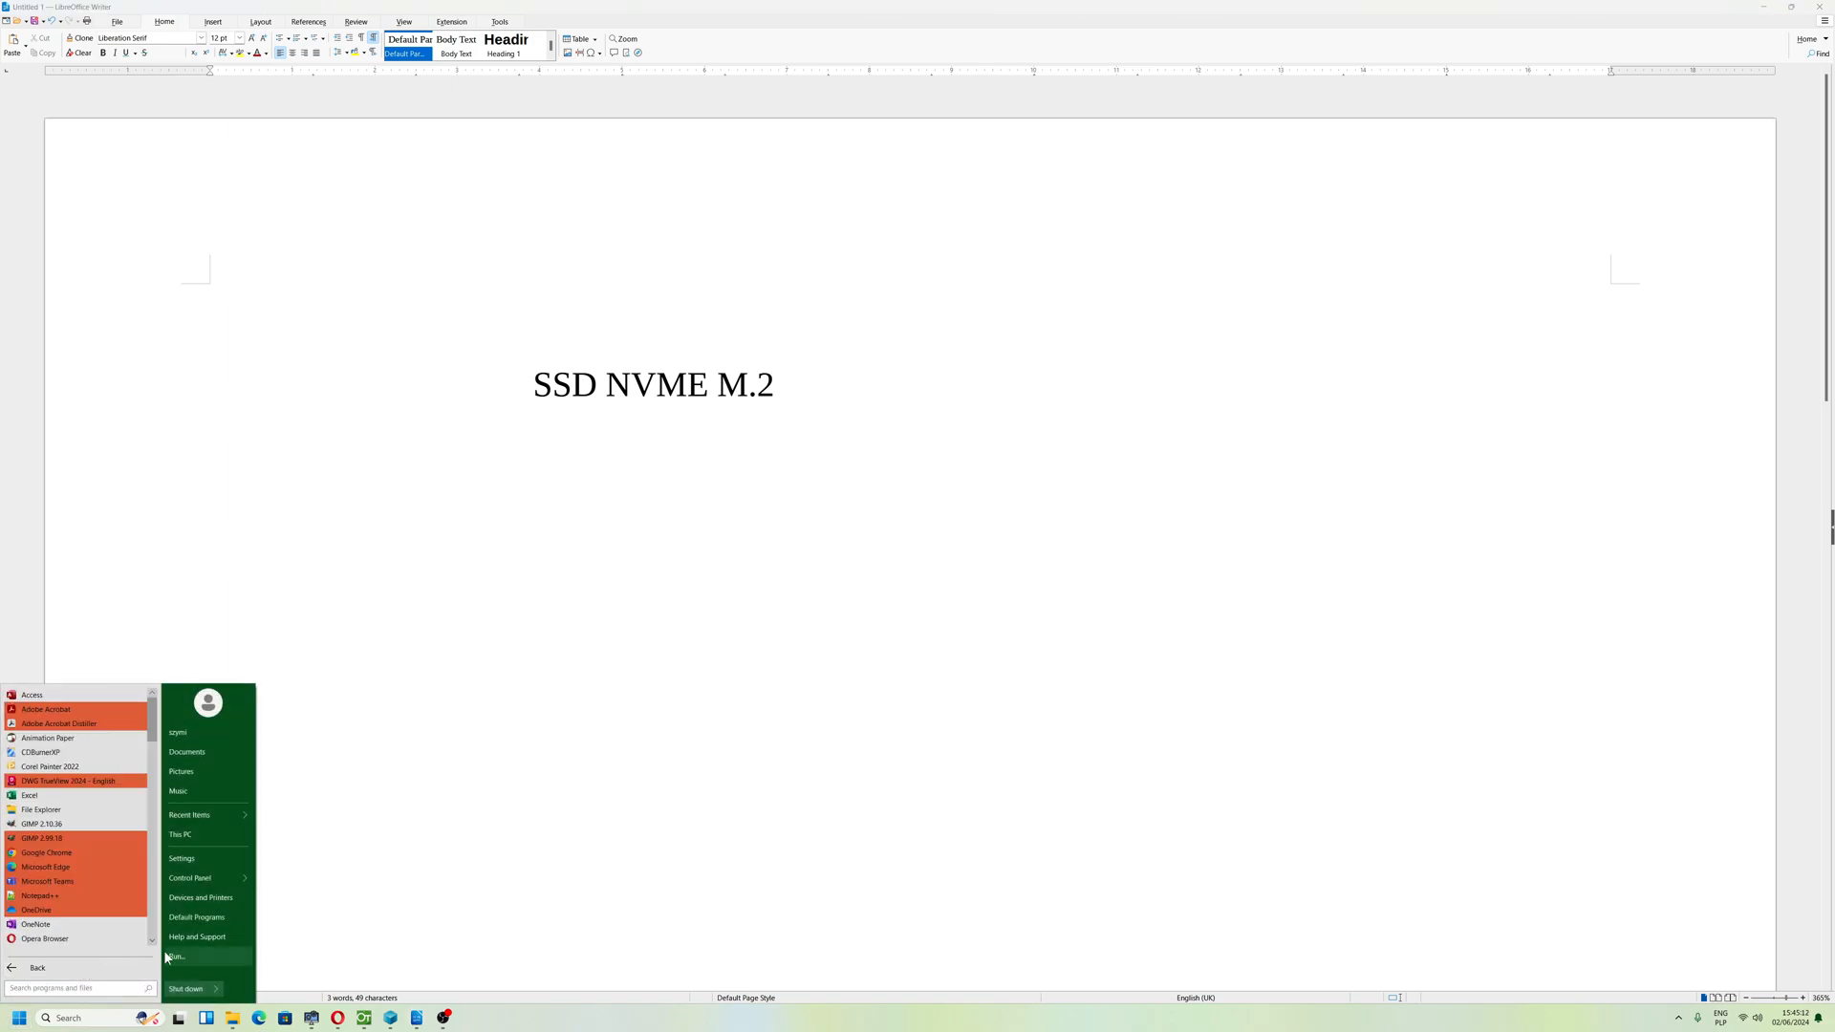
left_click_drag(150, 733, 153, 917)
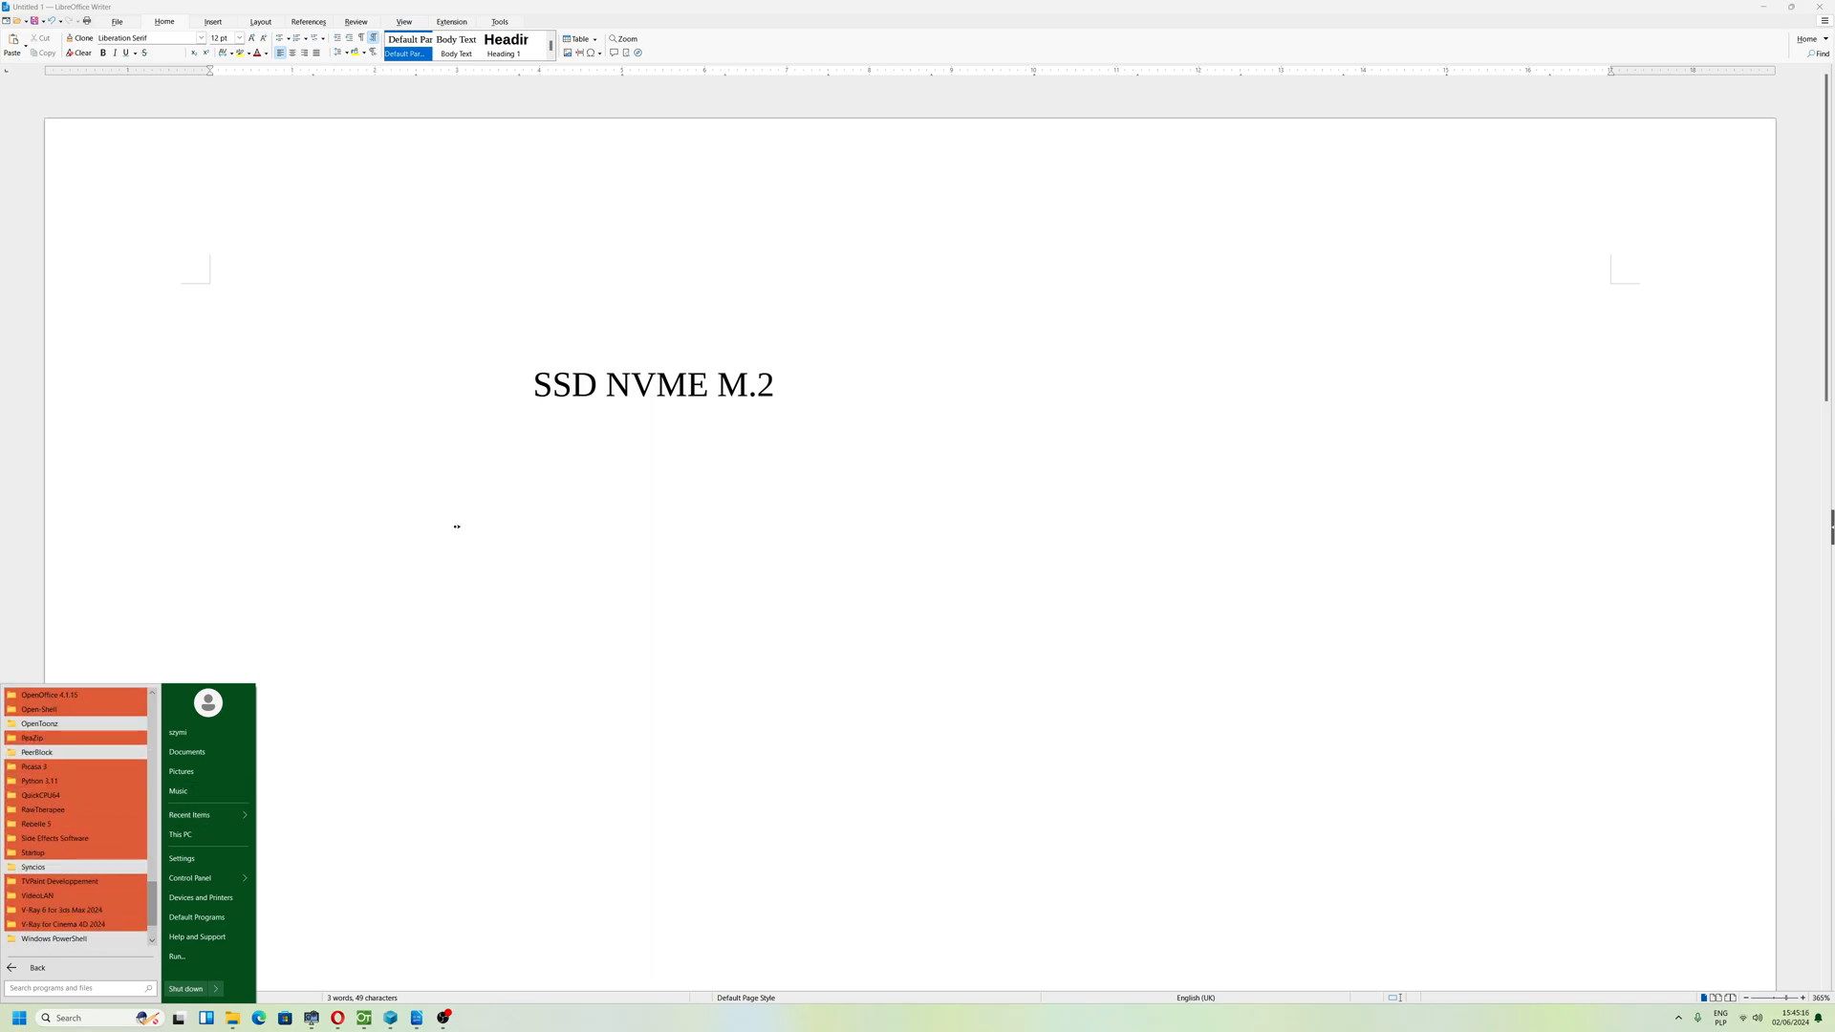
left_click(690, 543)
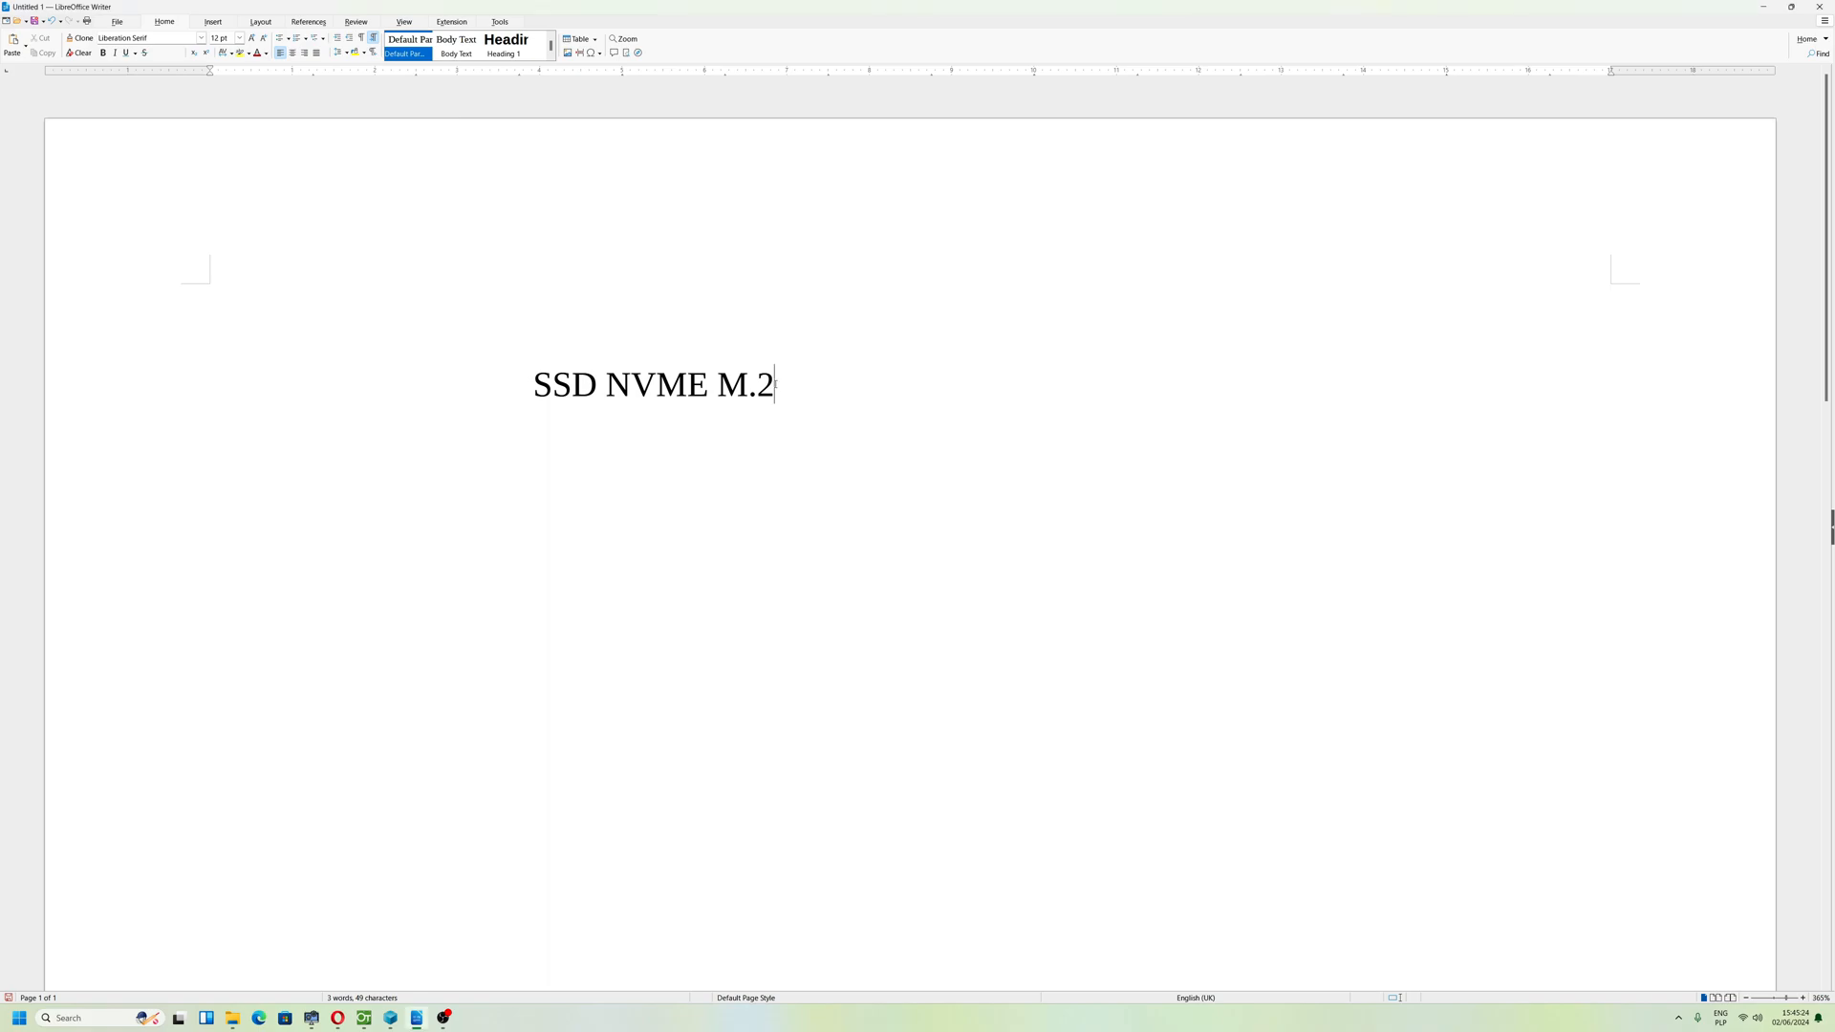
Add the line 'EUEFI BIOS – raid mode' below the title, followed by an empty line.
left_click(715, 475)
key("Return")
type("E")
type("UEFI B")
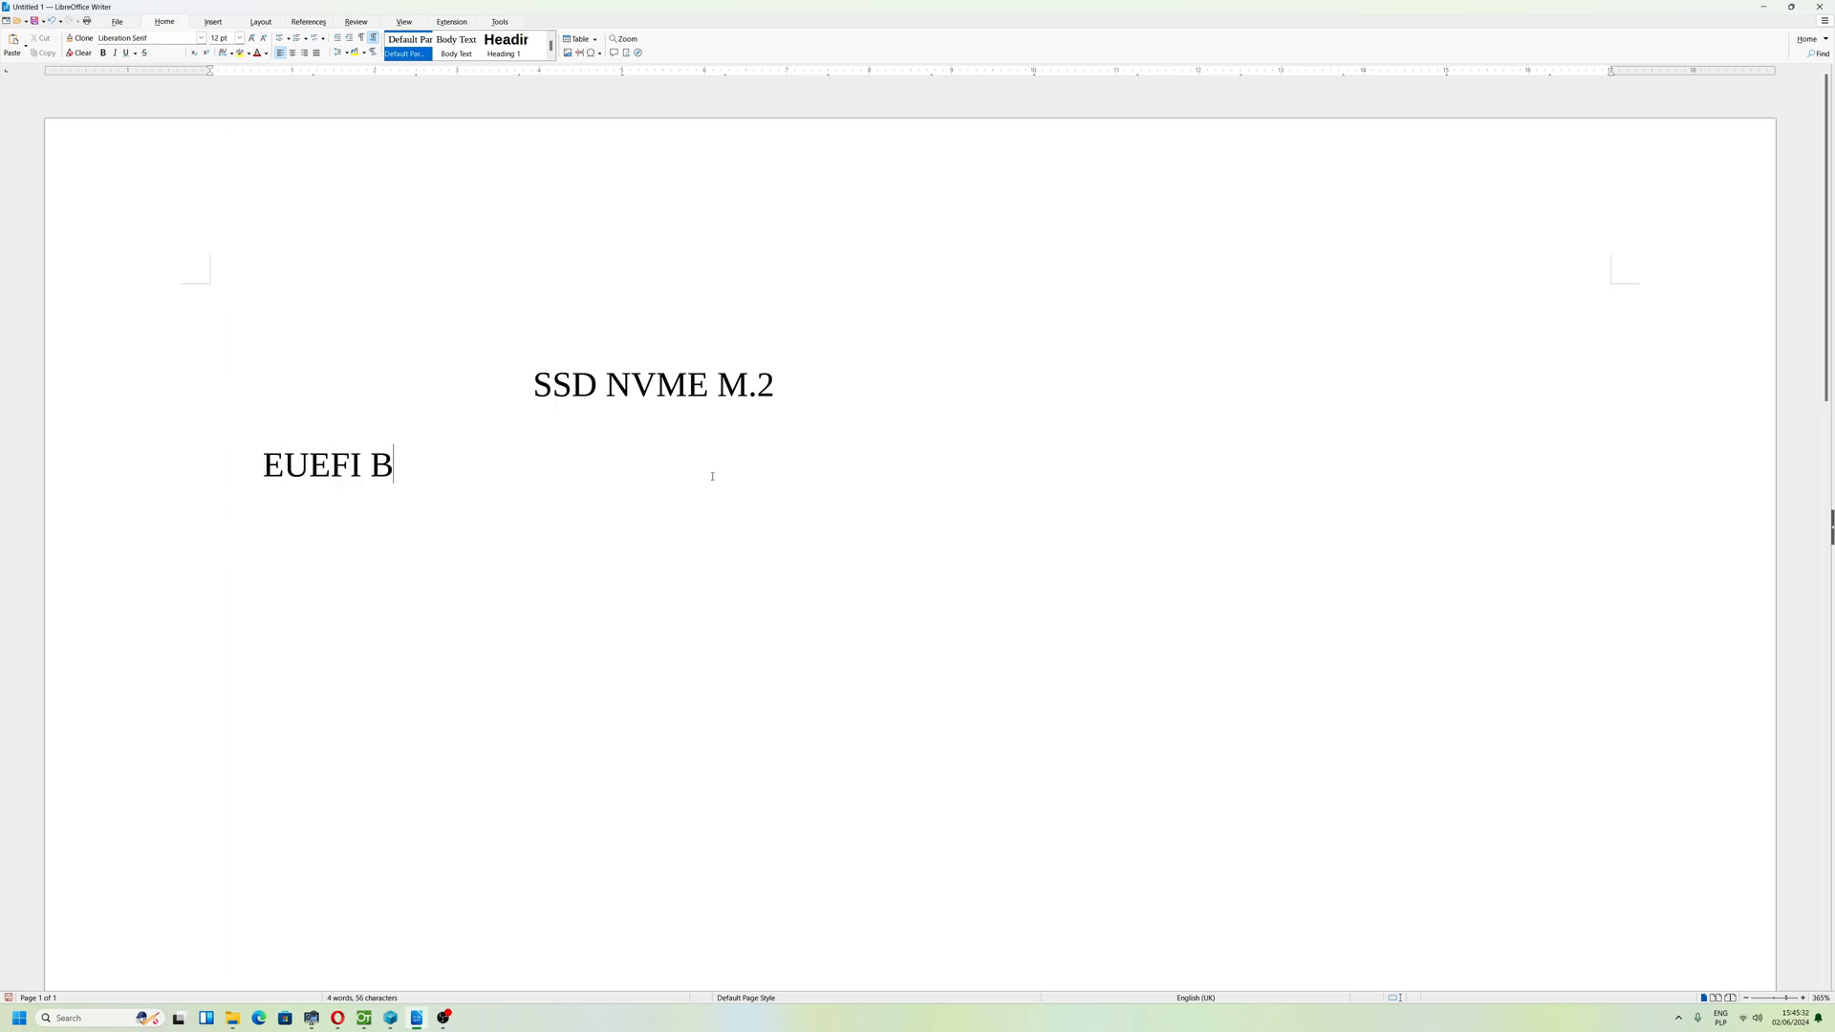
type("IOS ")
type("- ")
type("r")
type("aid mo")
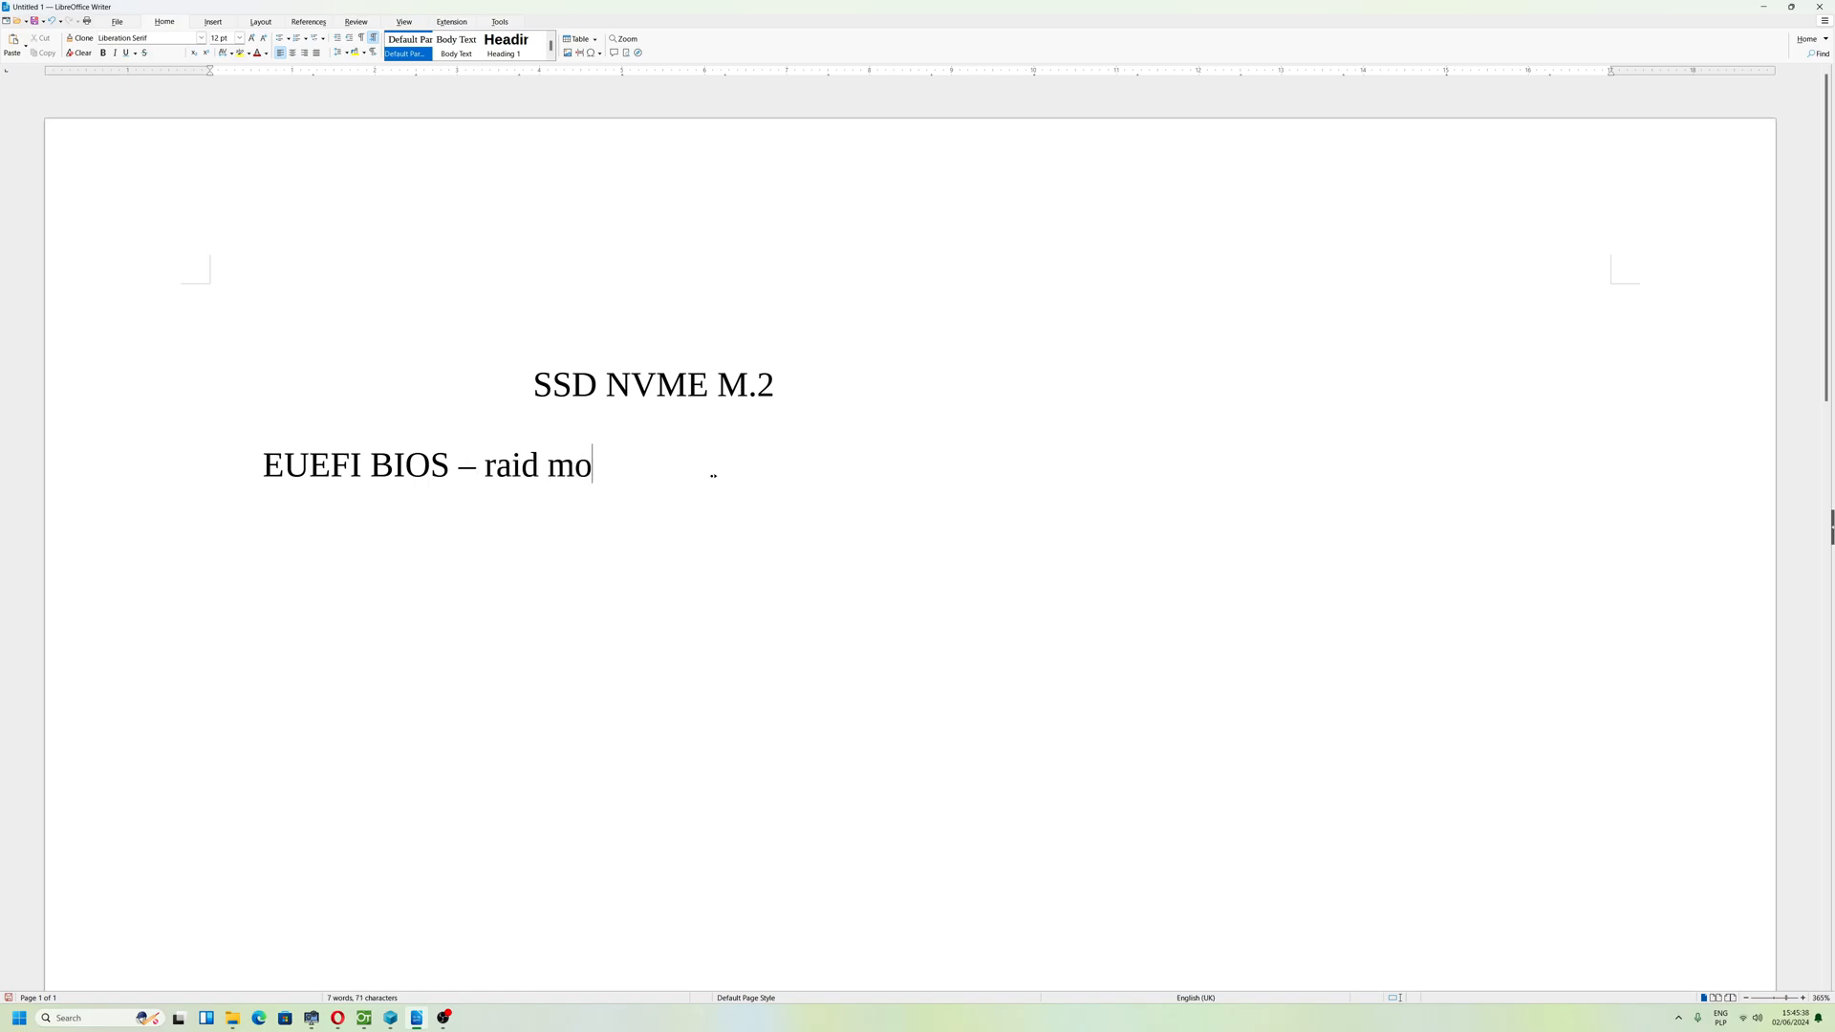
type("de")
key("Return")
key("Return")
type("safe ")
type("mode wi")
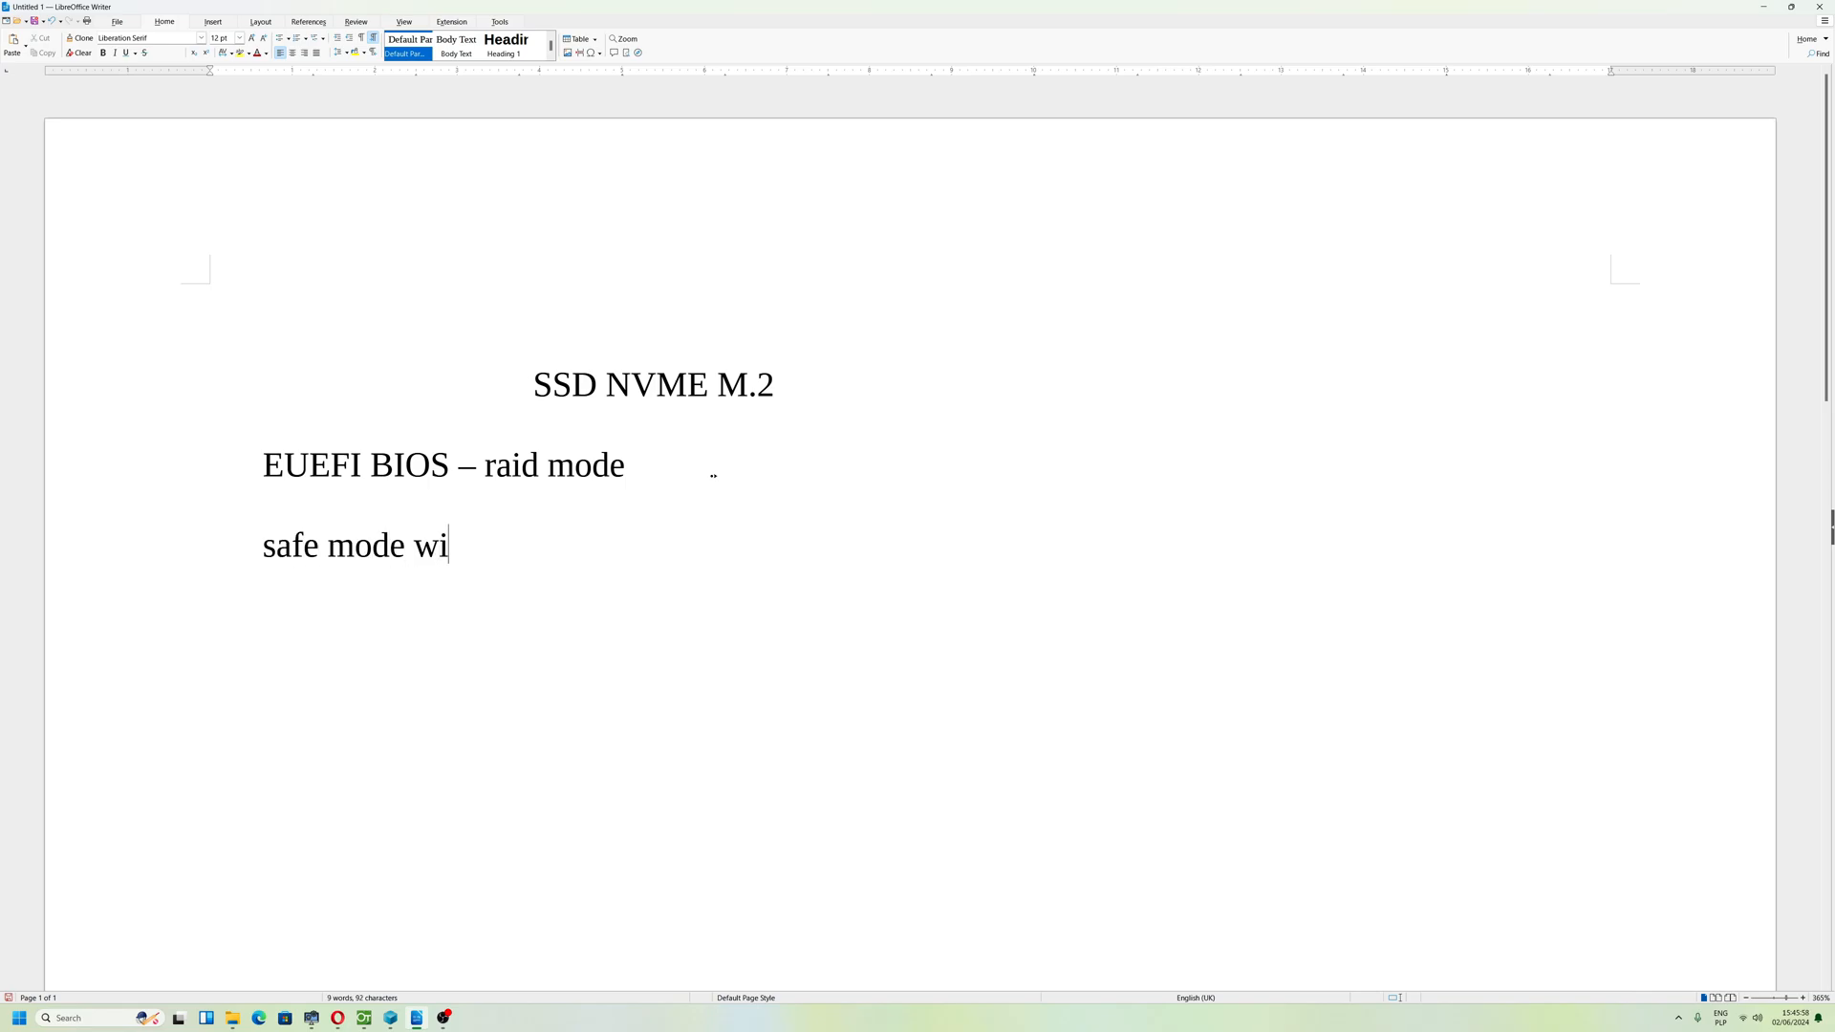
type("th ")
type("cmd")
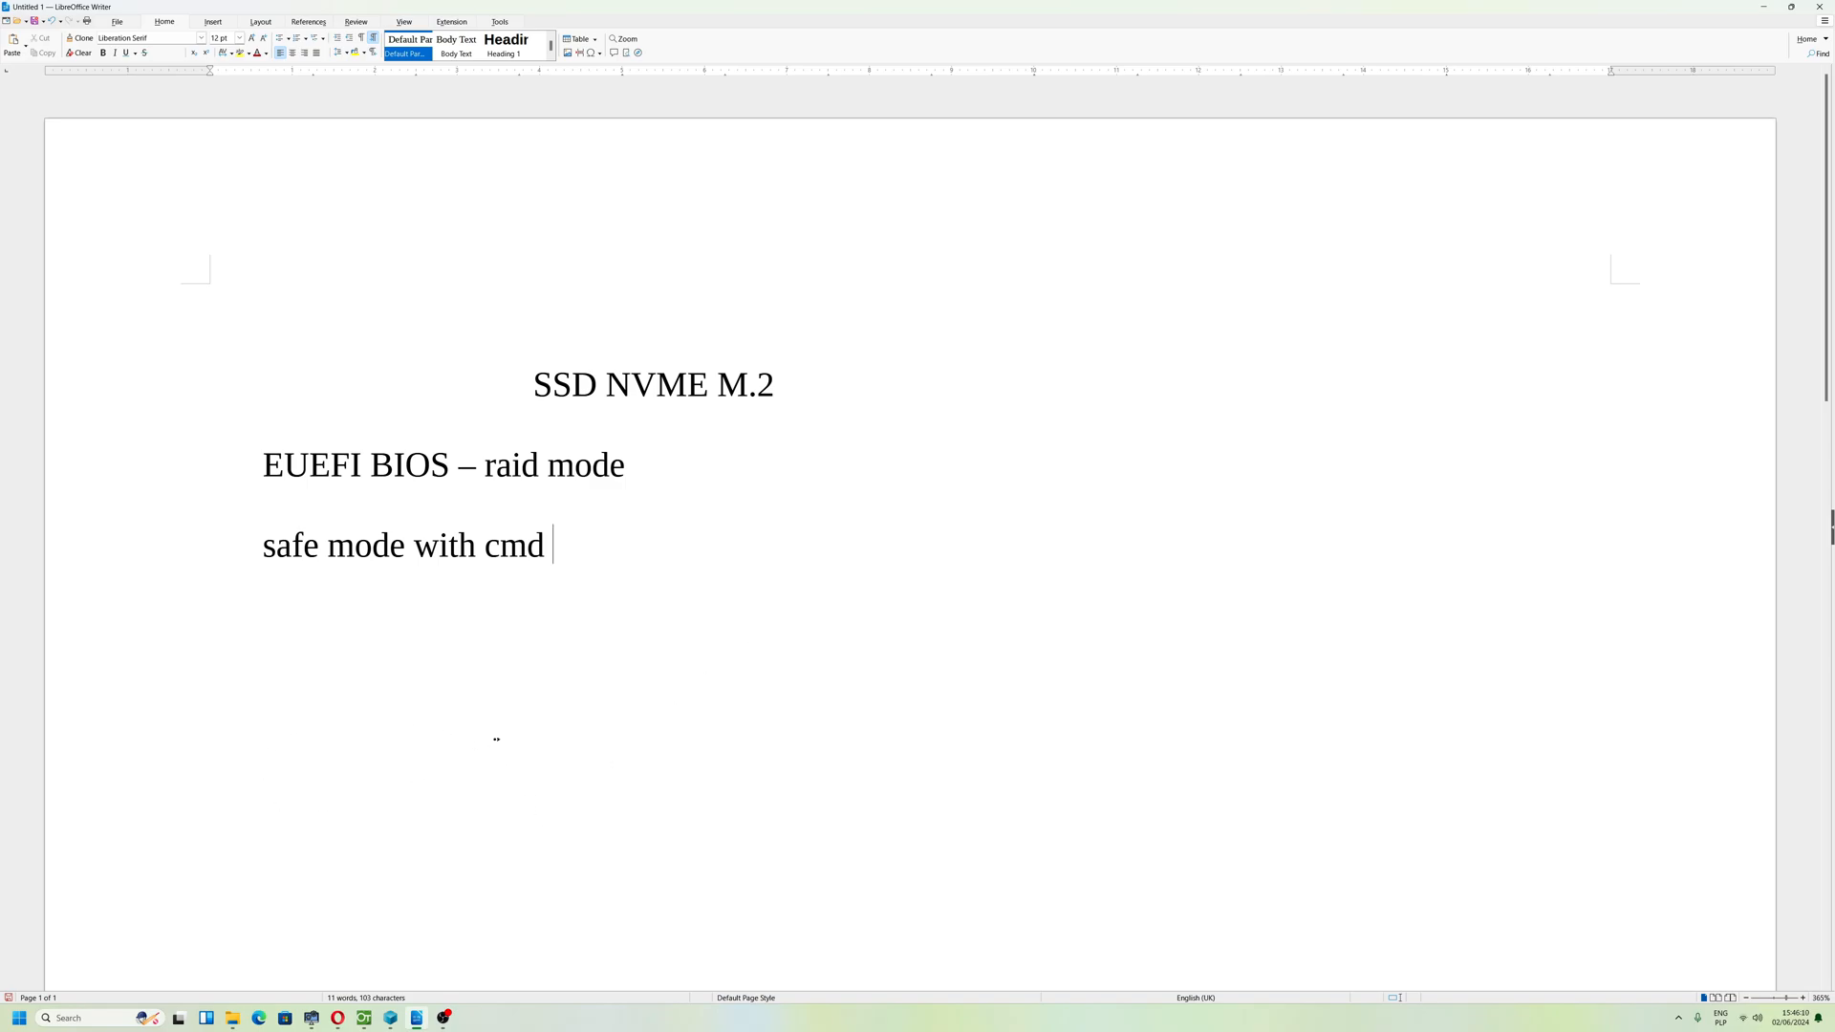
Add 'safe mode with cmd' and 'AHCI' lines, briefly showing and dismissing the Start menu.
left_click(18, 1021)
left_click(480, 675)
type("AHCI")
Extend the third line to read 'safe mode with cmd or networking'.
key("super")
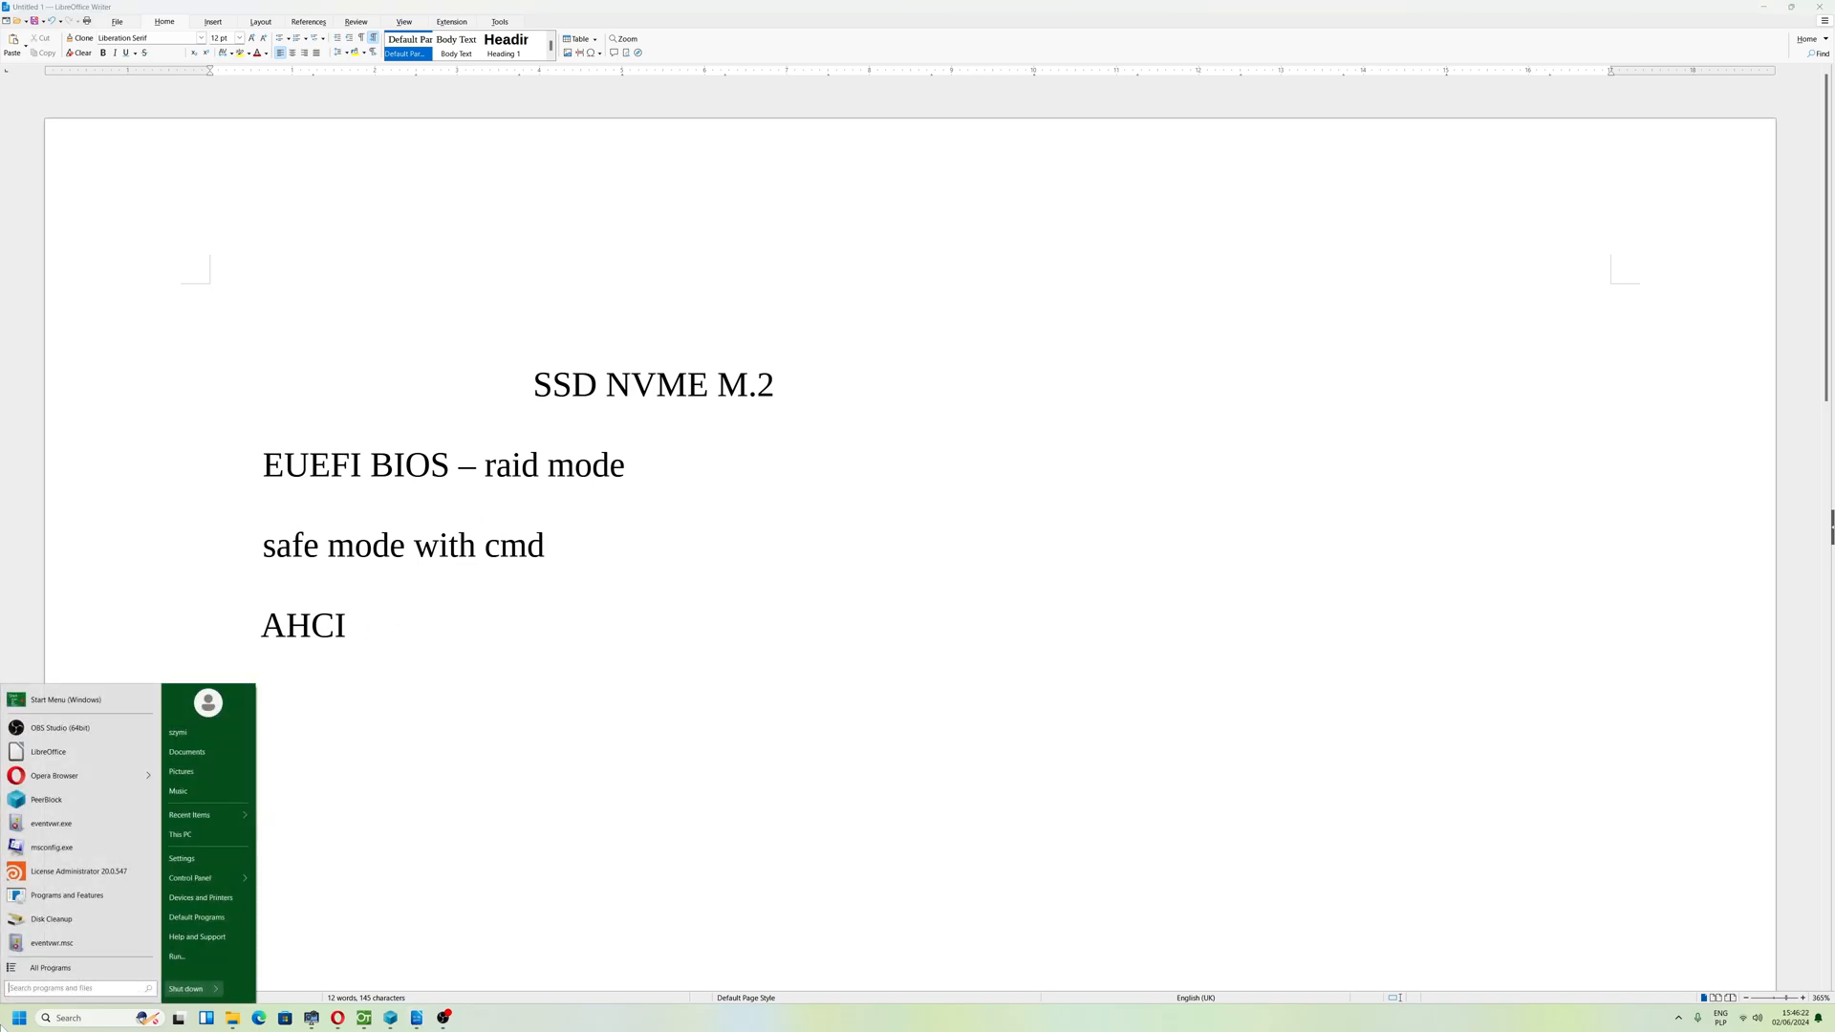
key("super")
left_click(263, 622)
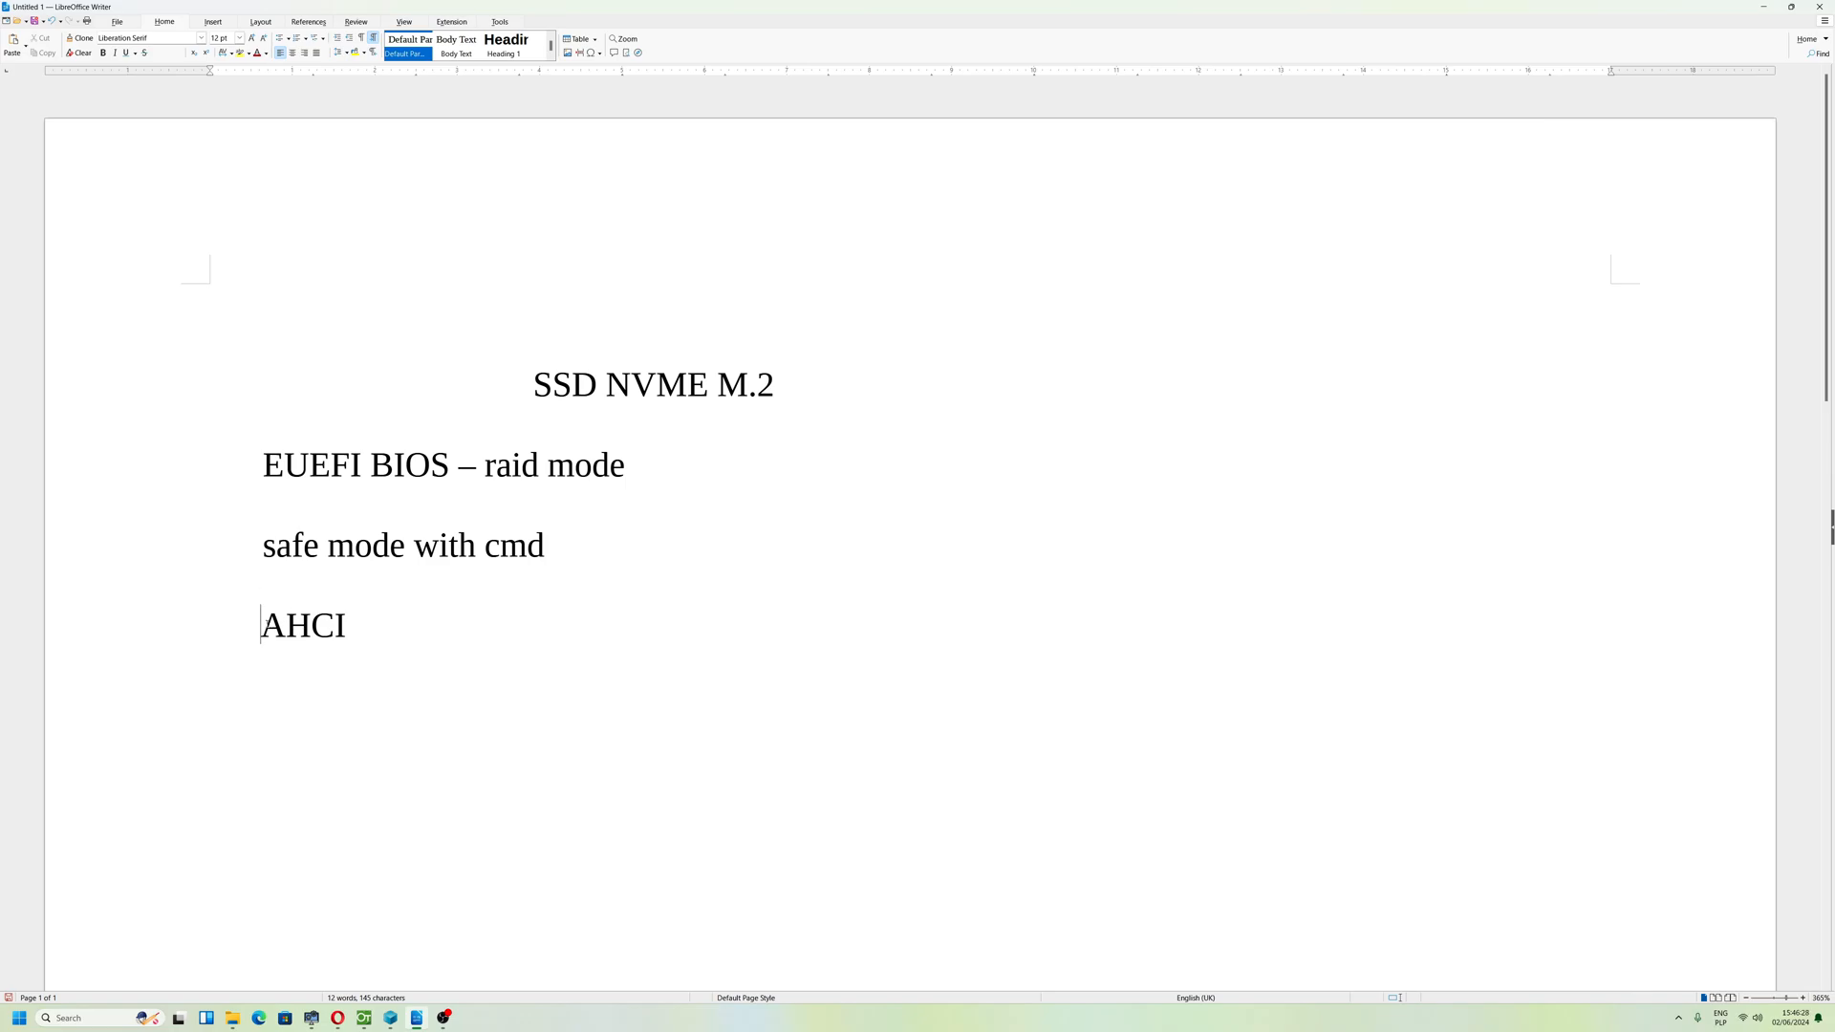
left_click_drag(262, 545, 545, 546)
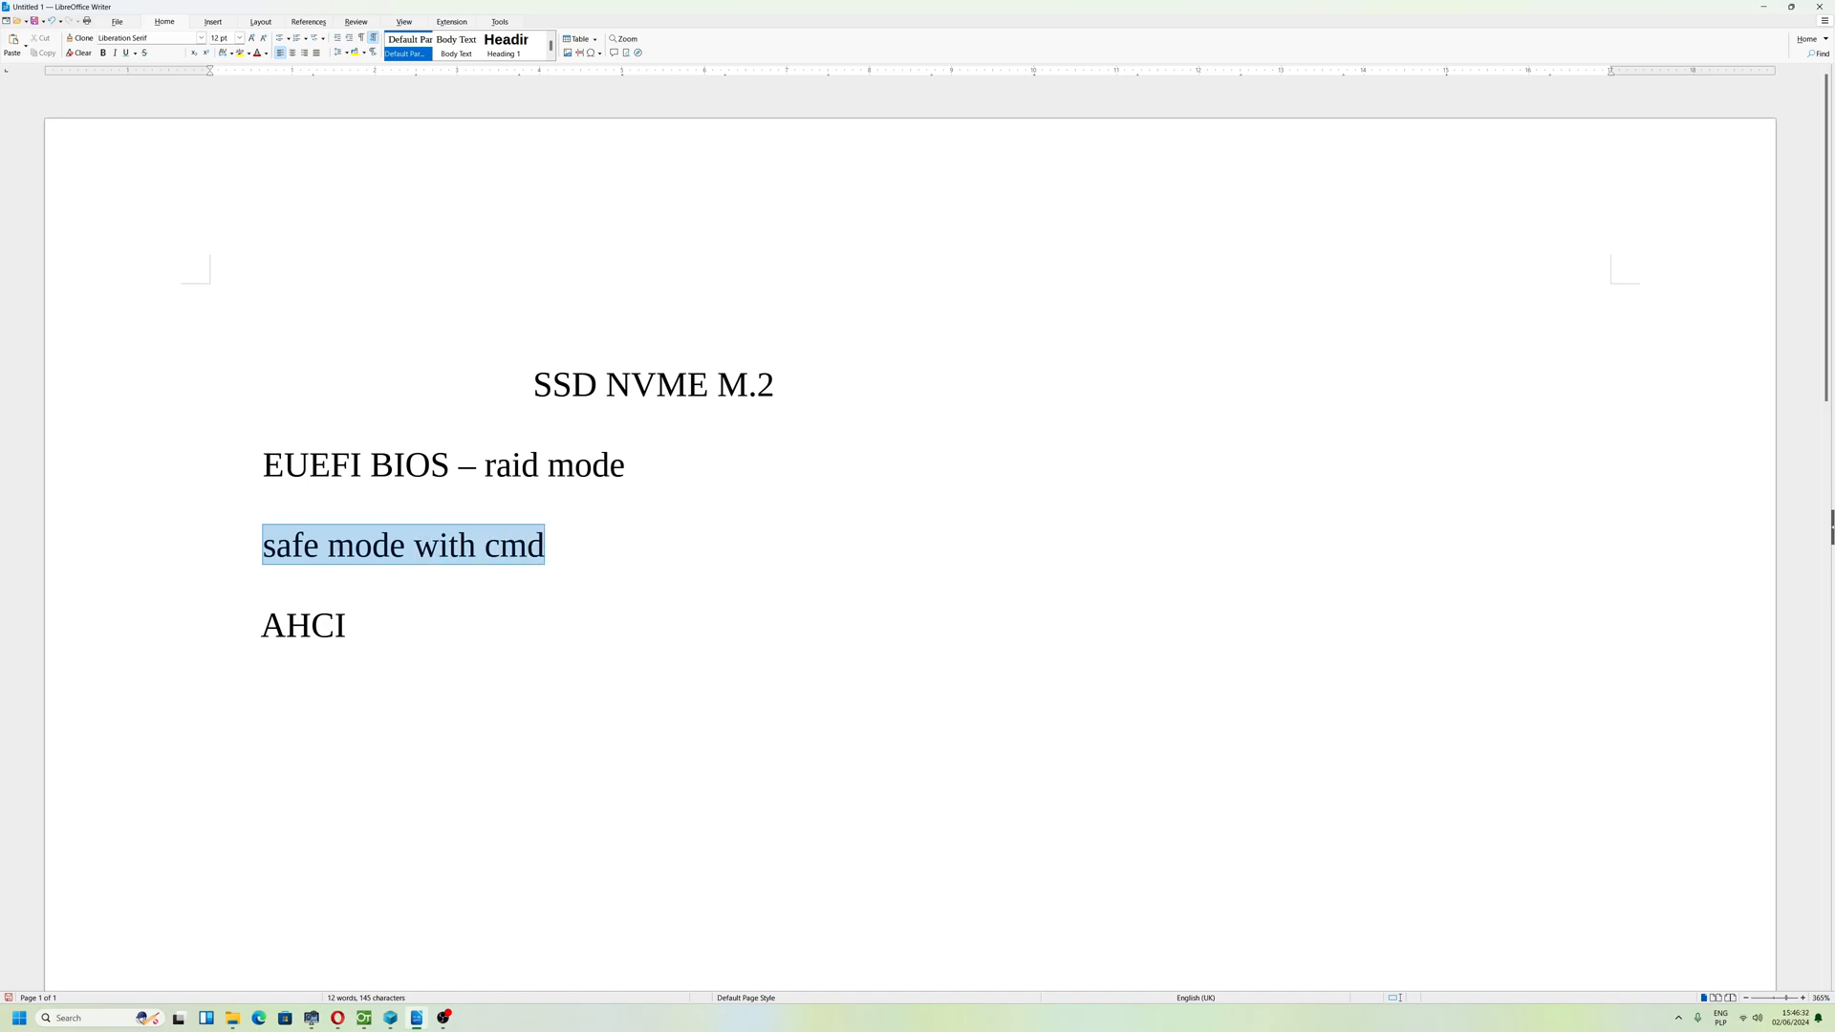
left_click(255, 544)
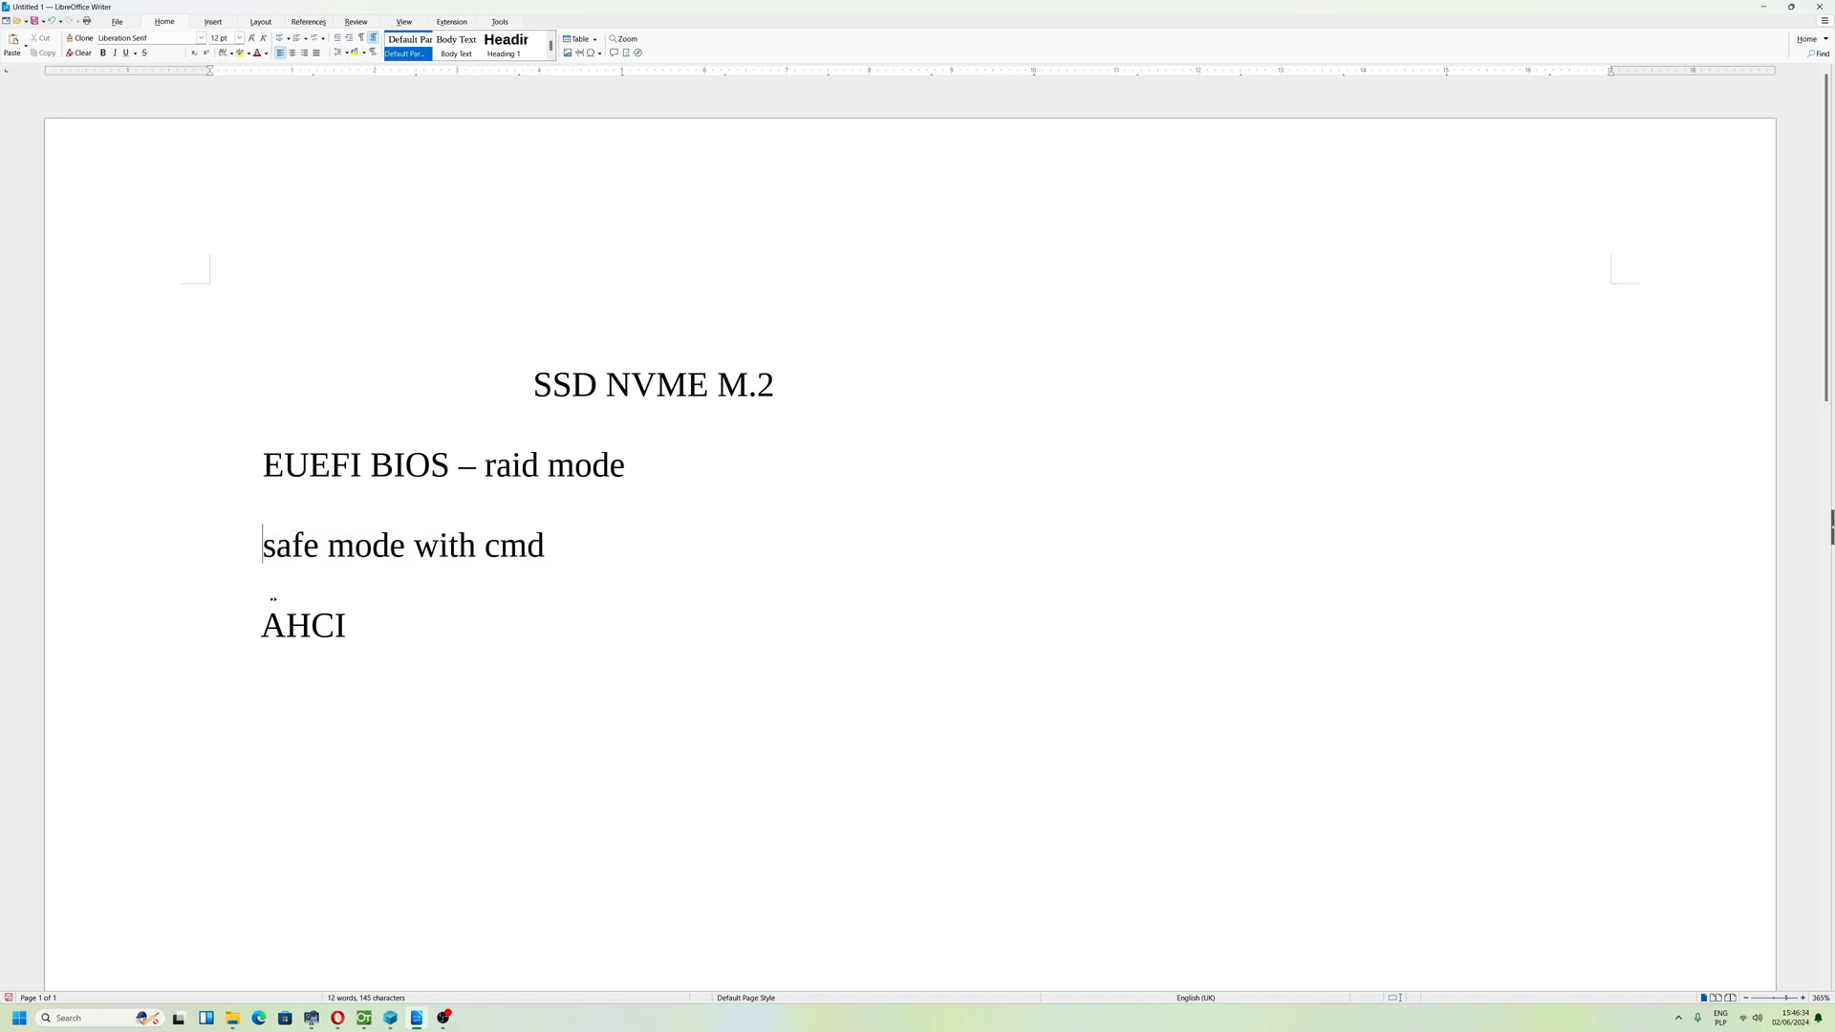
left_click_drag(263, 545, 559, 544)
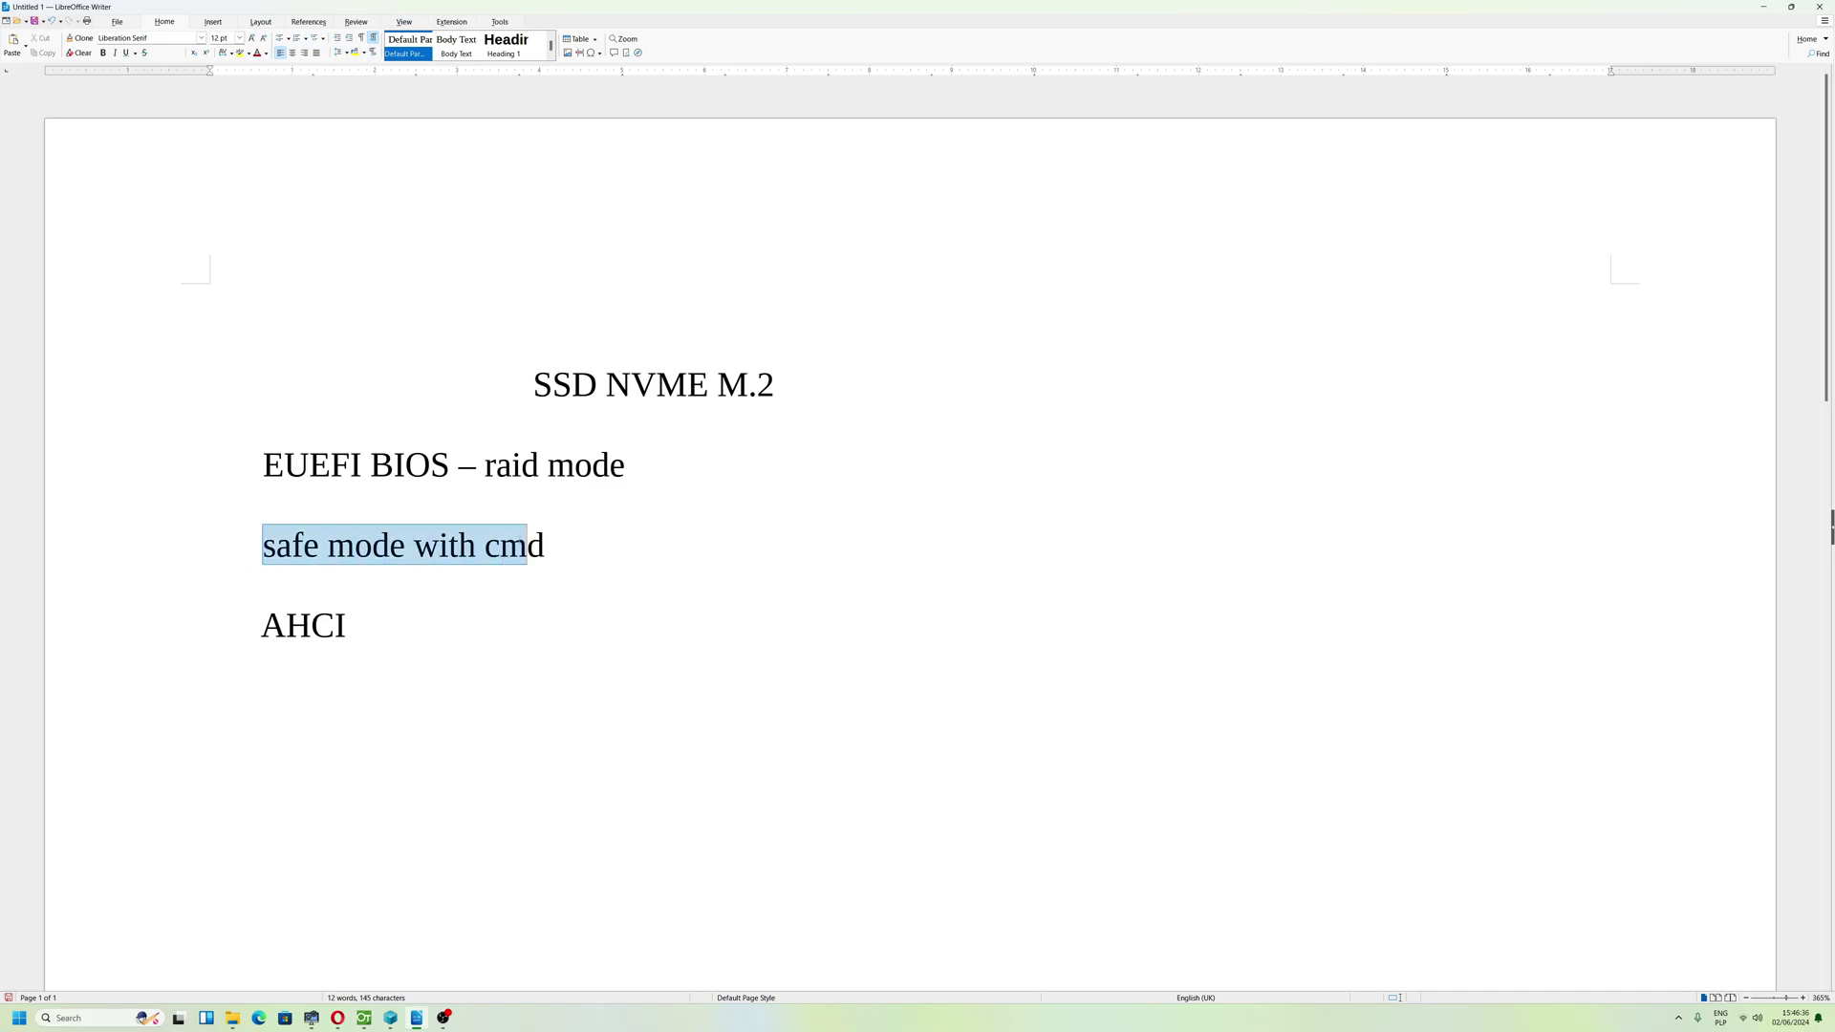
left_click(548, 543)
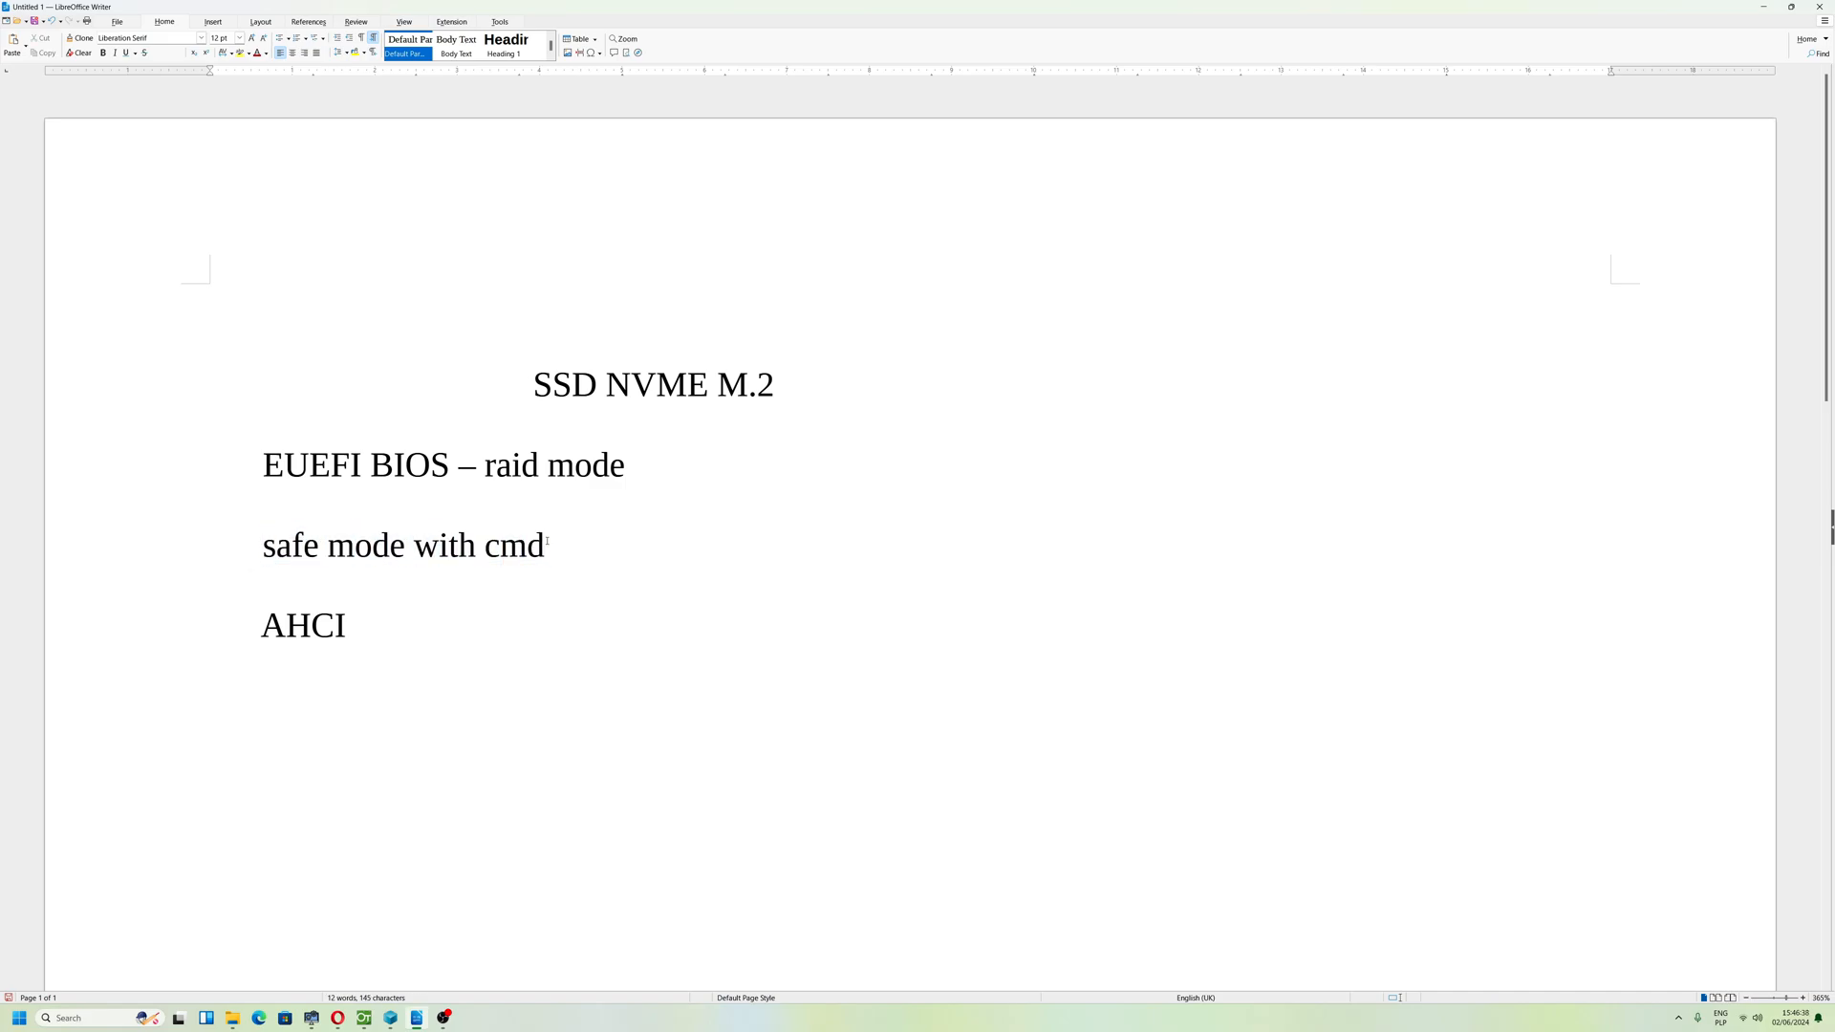
type(" or ")
type("networ")
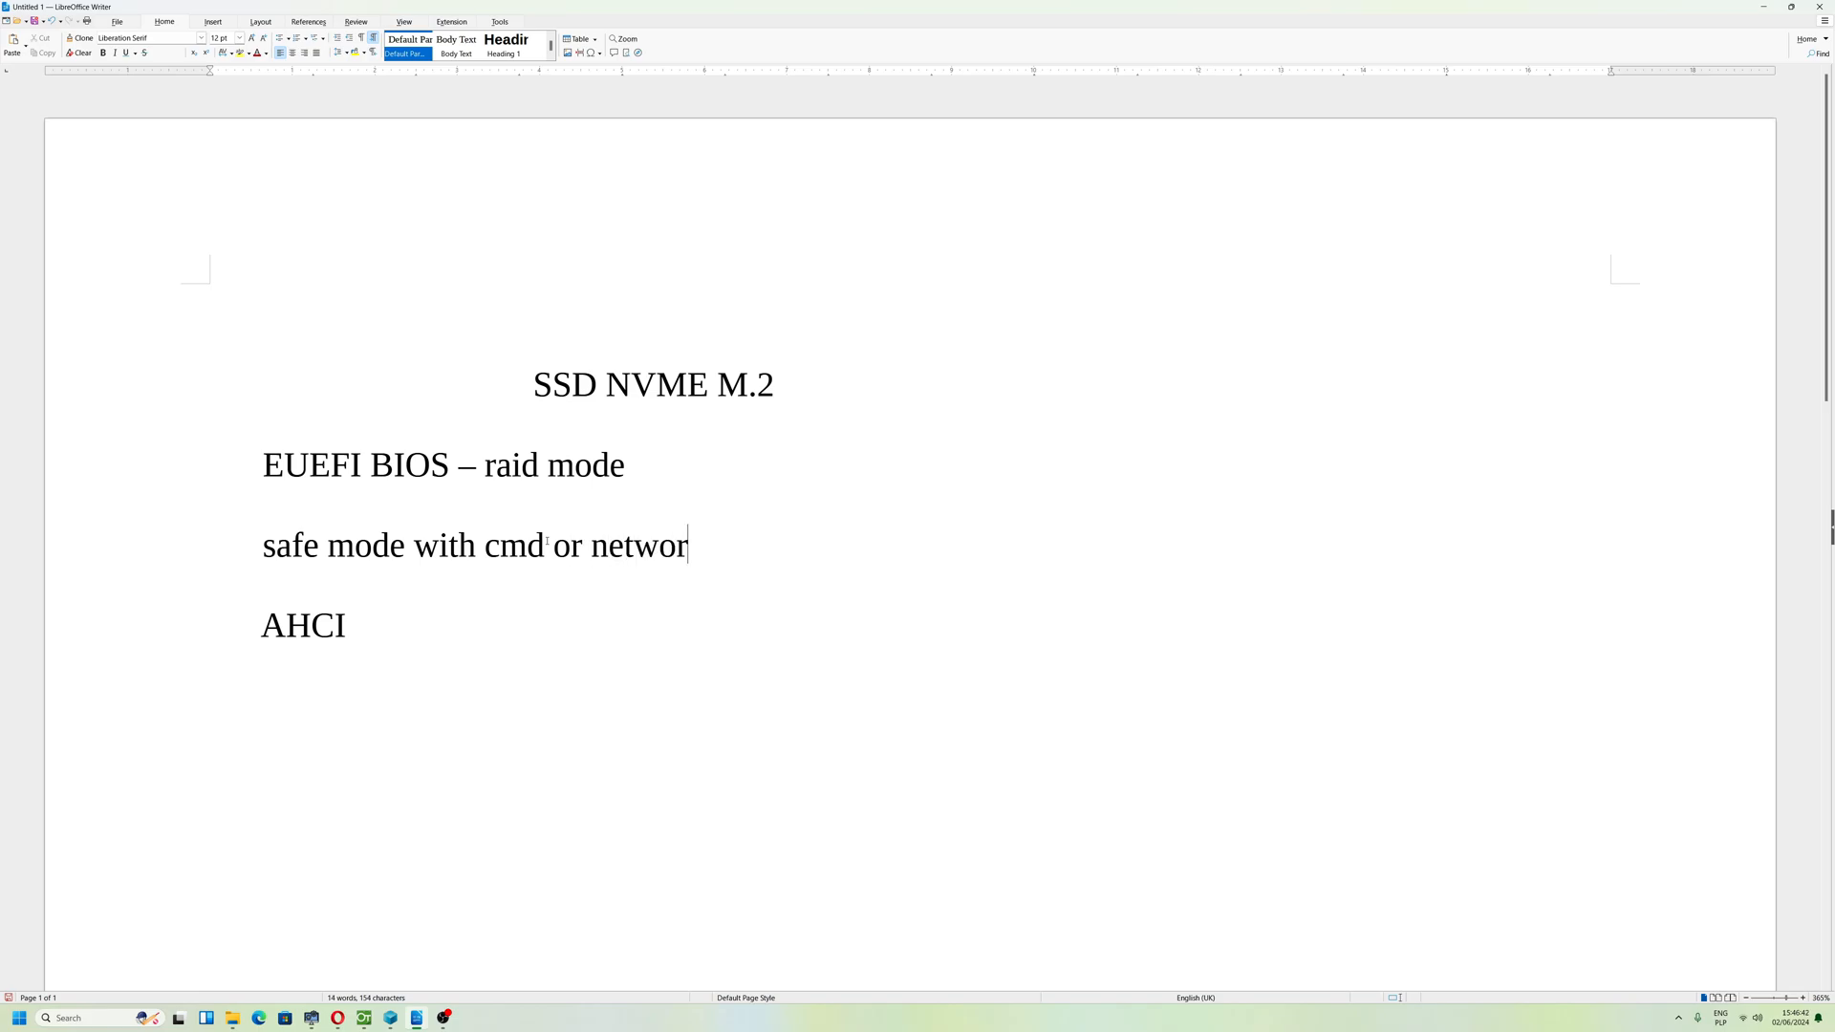
type("king")
Search the Start menu for regedit and bring up its launch options.
key("Down")
left_click(20, 1019)
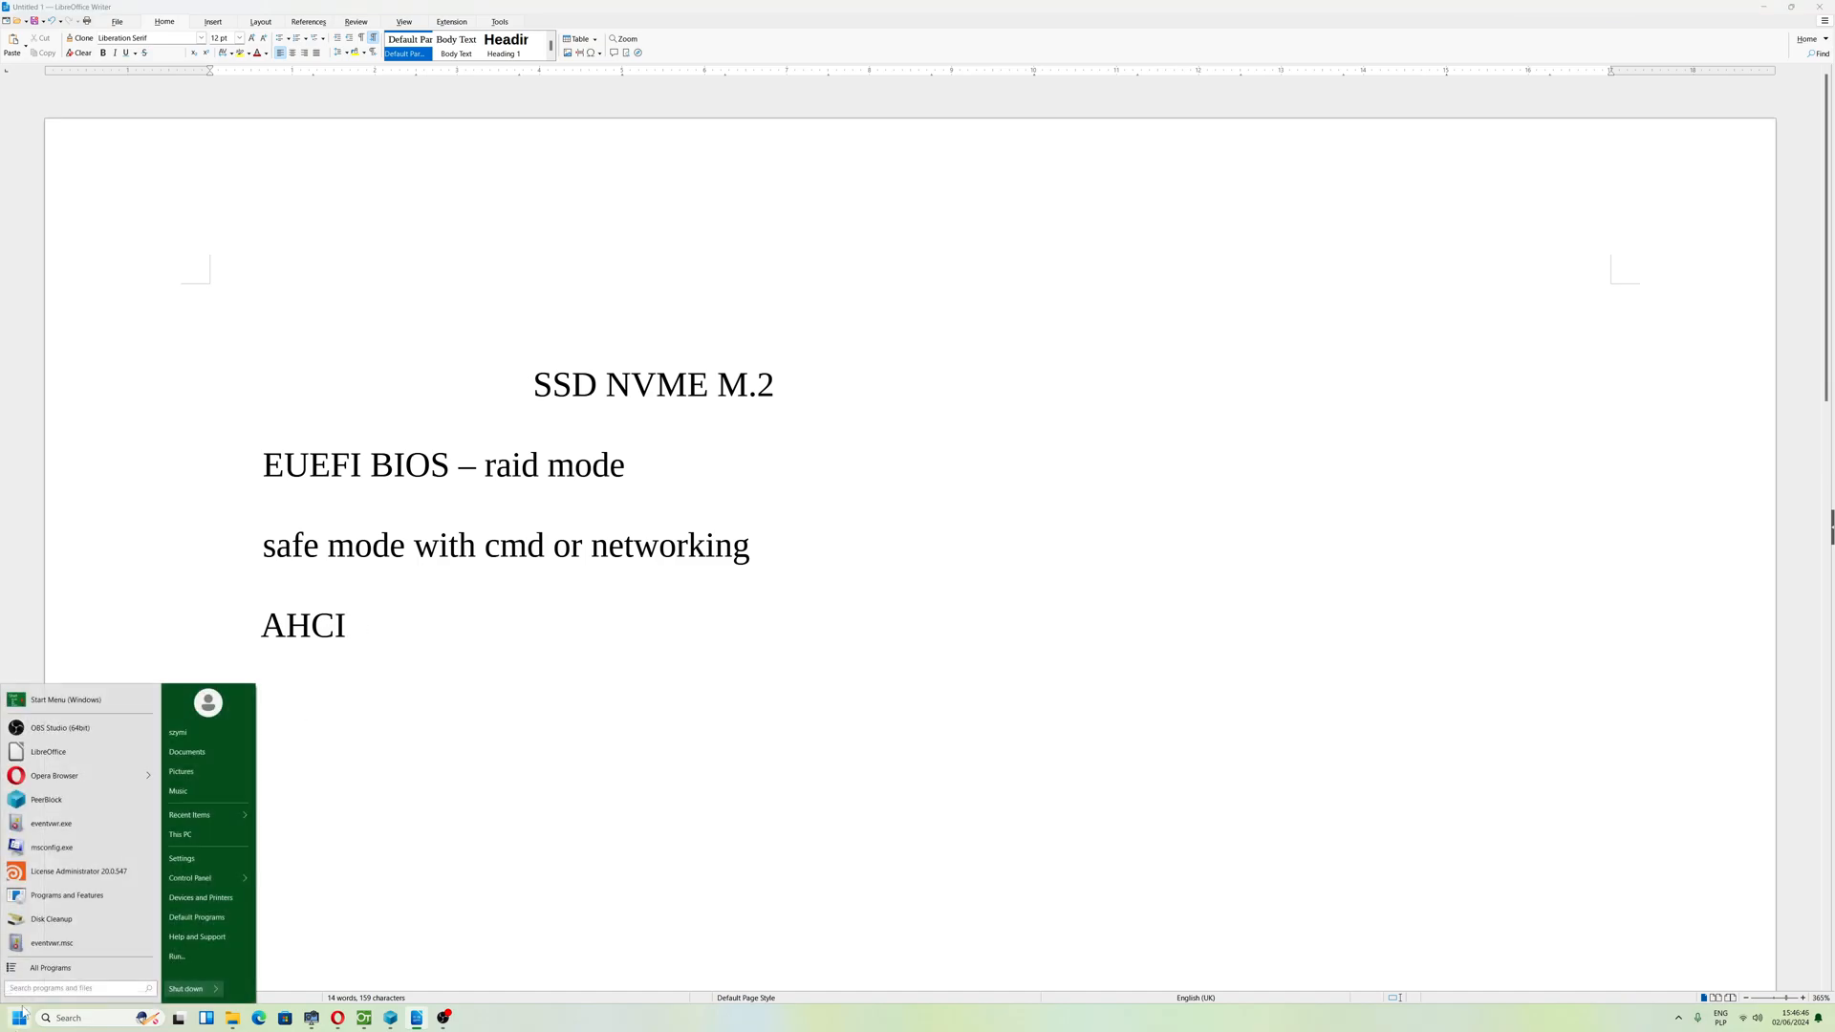
type("regedit")
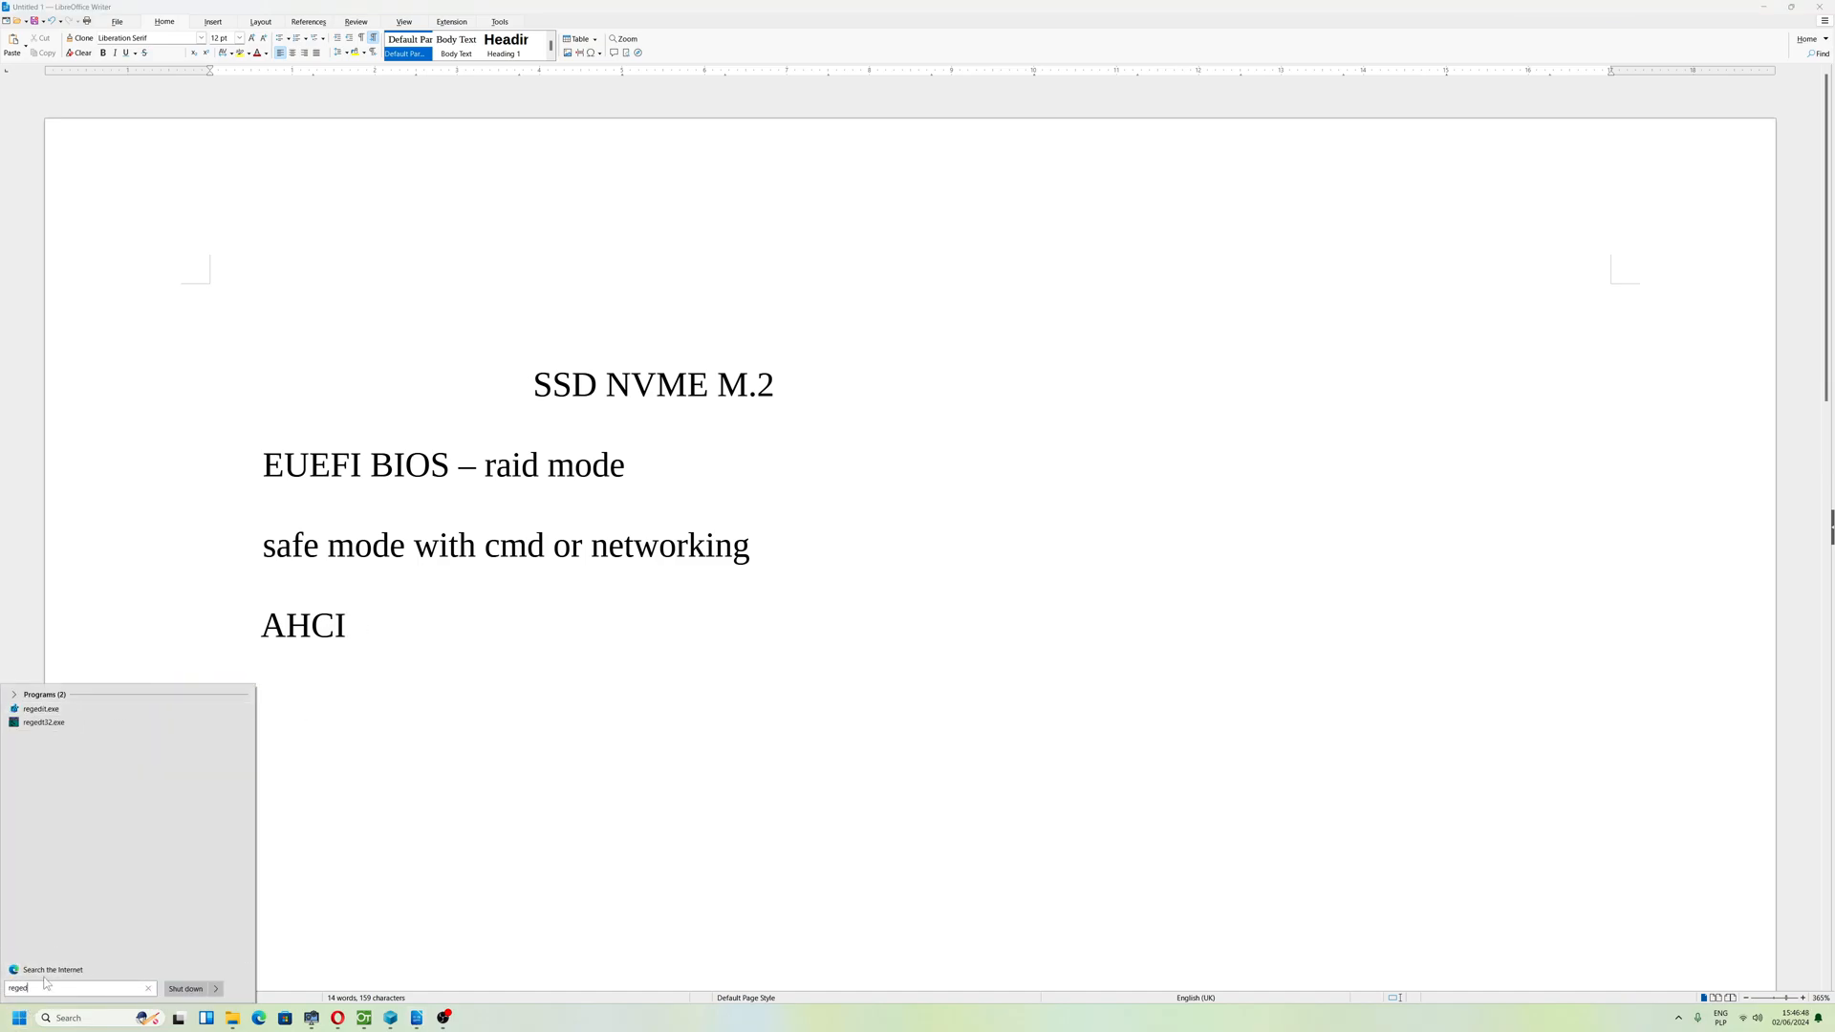
left_click(62, 708)
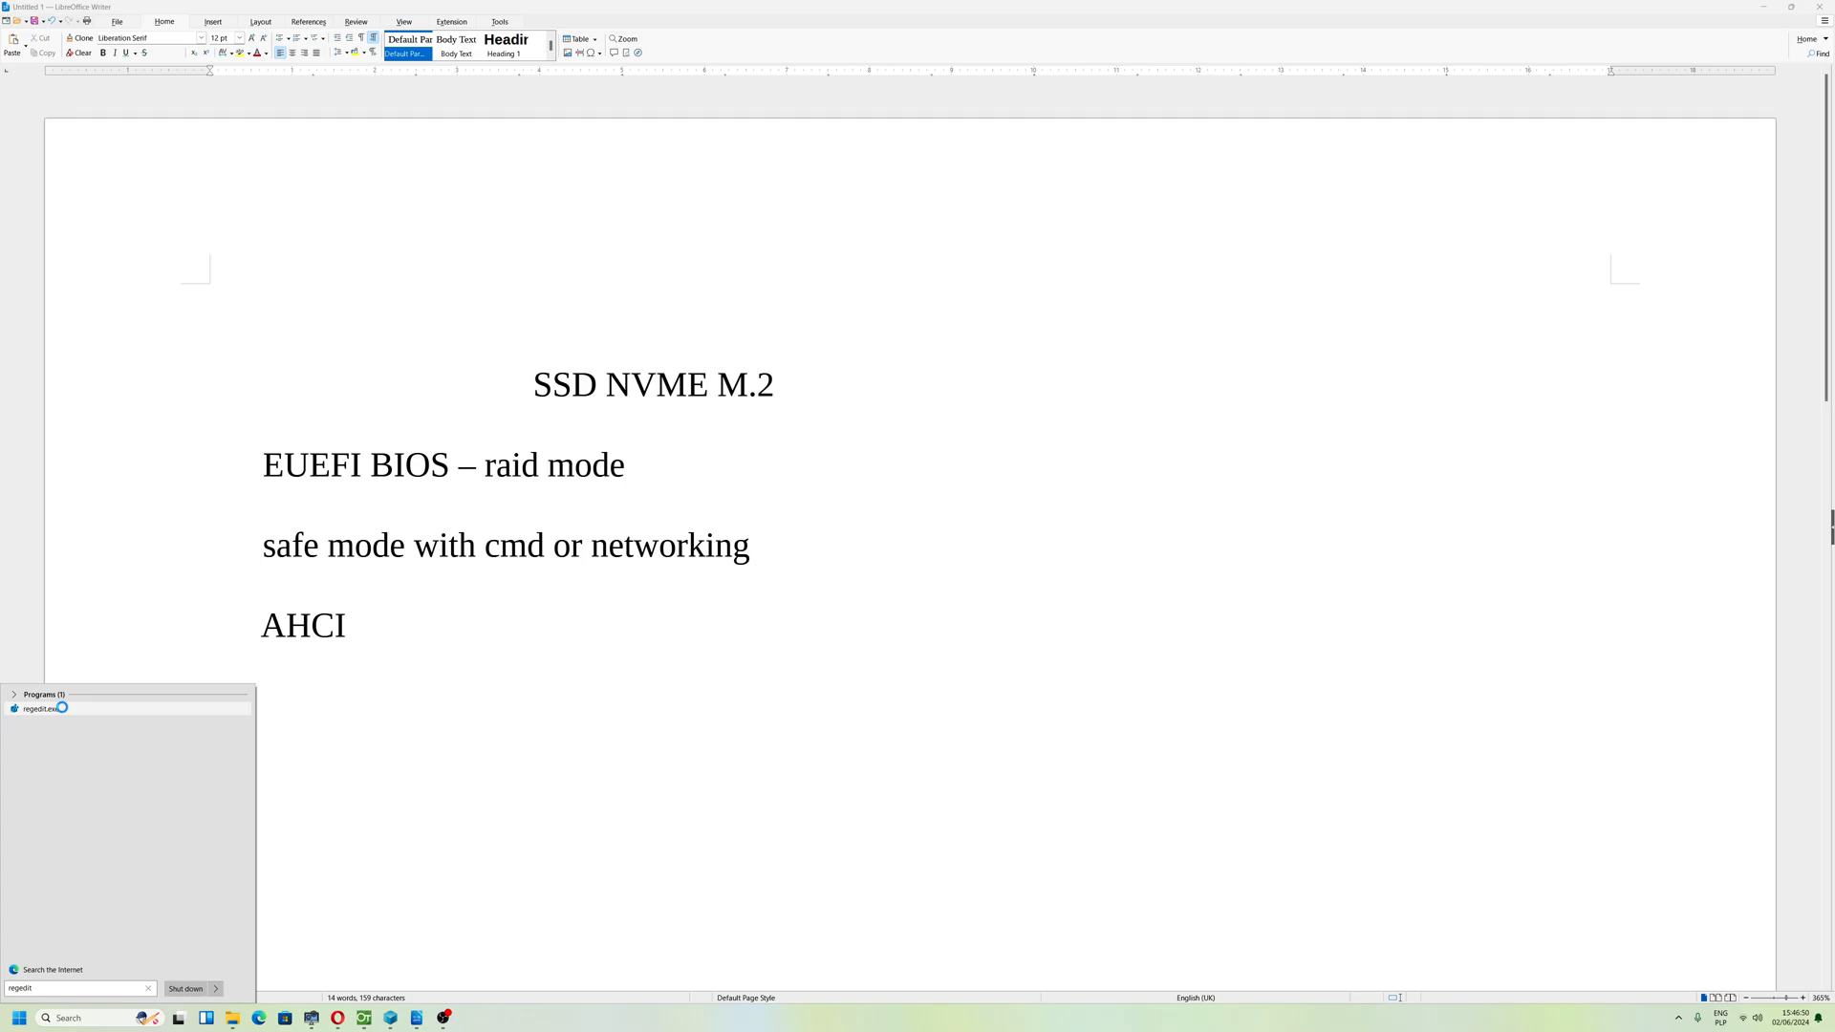
right_click(61, 709)
Run Registry Editor, move it beside the notes and collapse the tree back to HKEY_LOCAL_MACHINE.
left_click(130, 393)
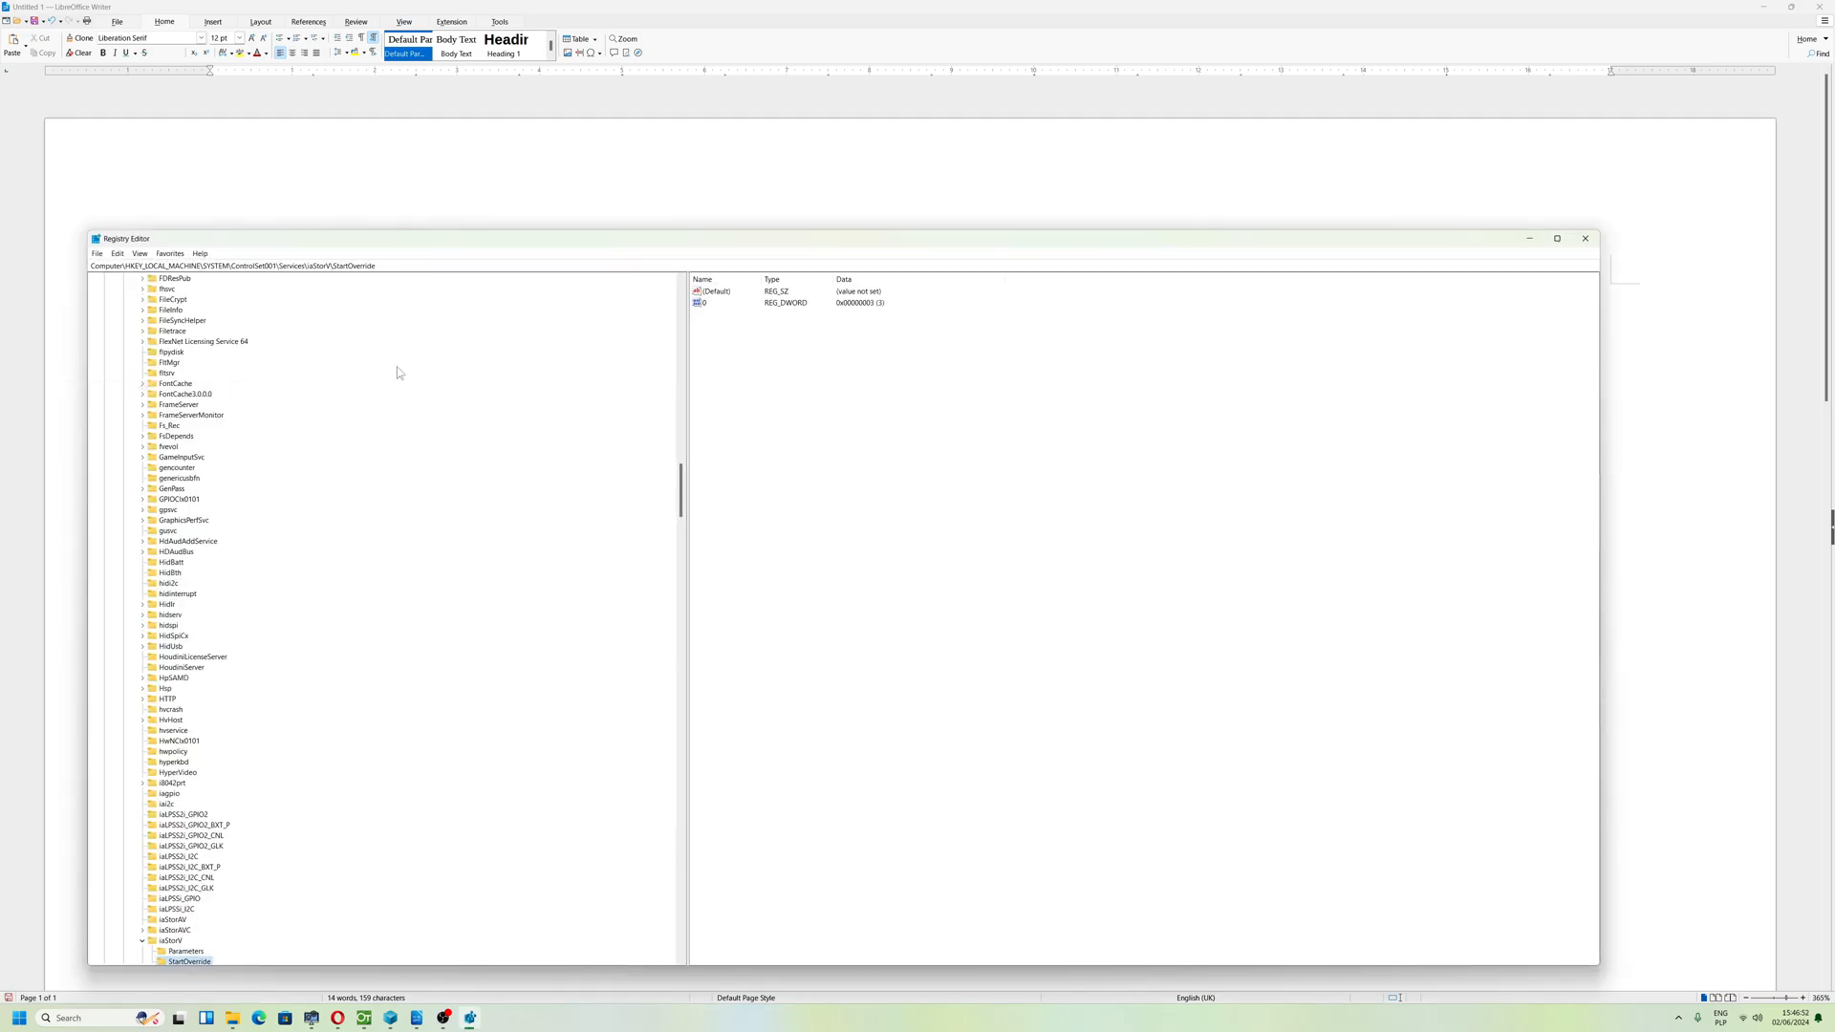
left_click_drag(579, 244, 1081, 340)
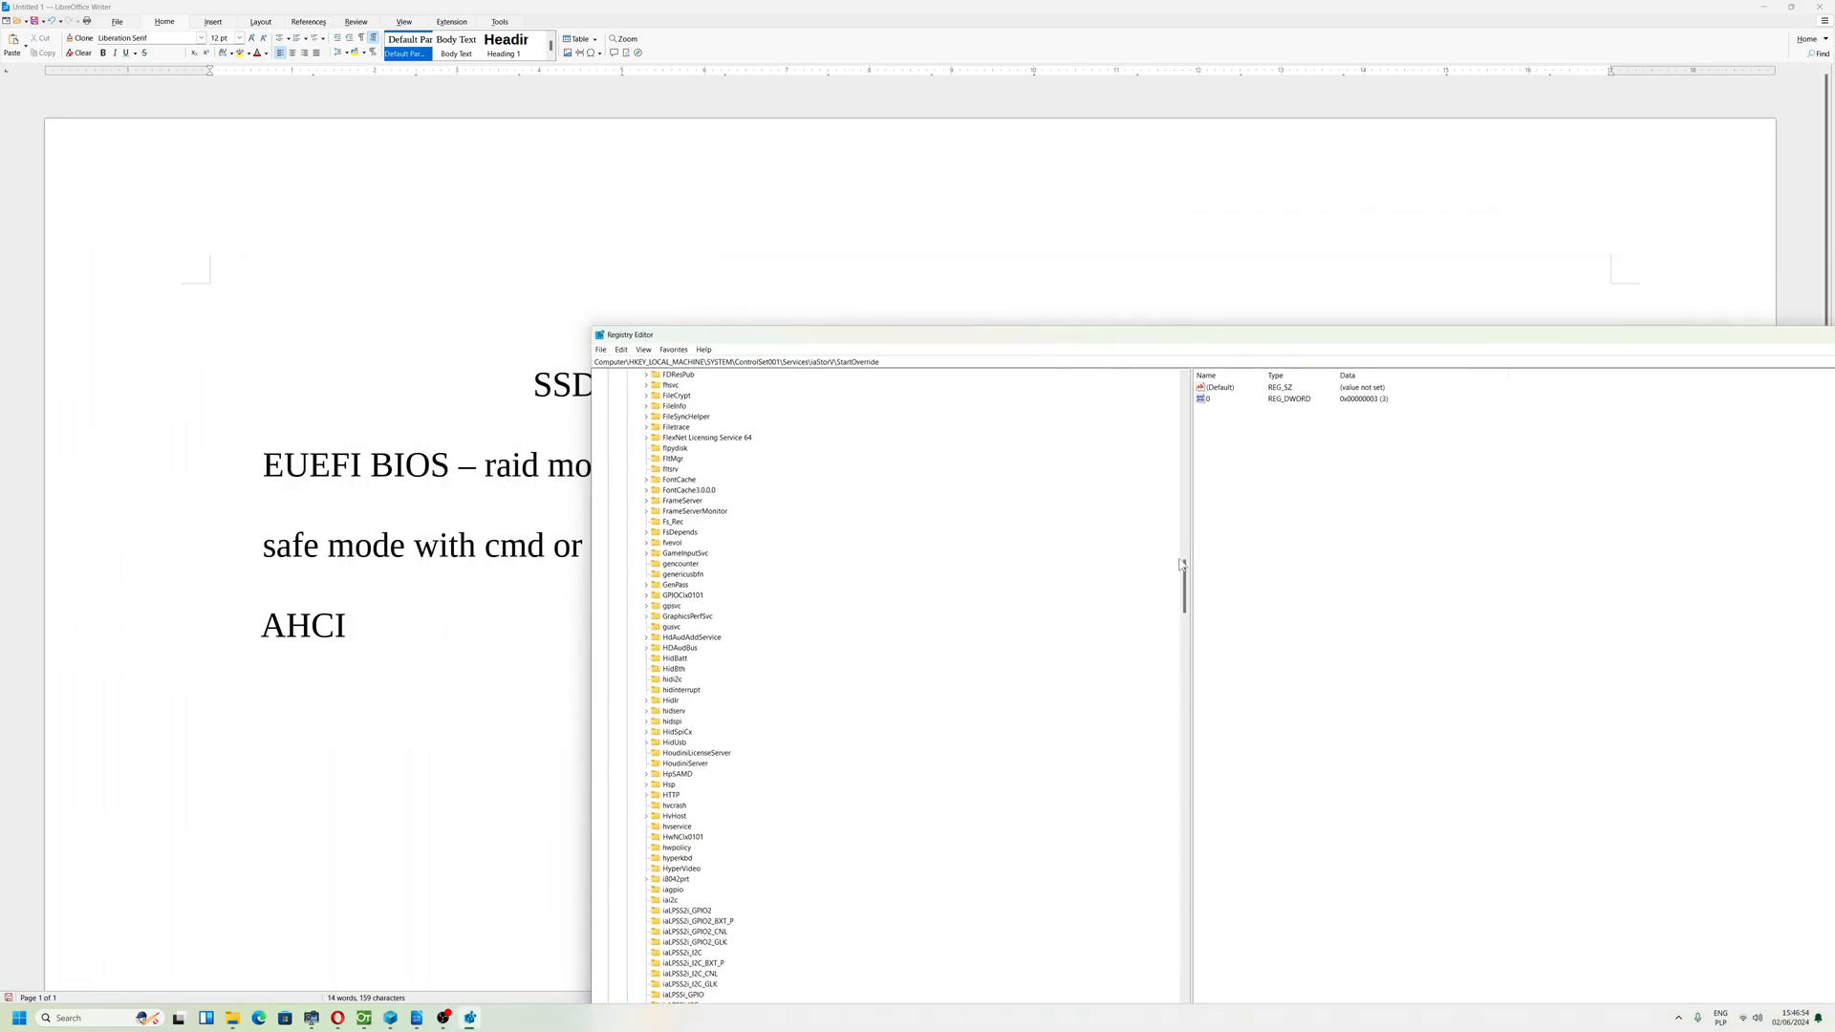
left_click_drag(1185, 581, 1184, 627)
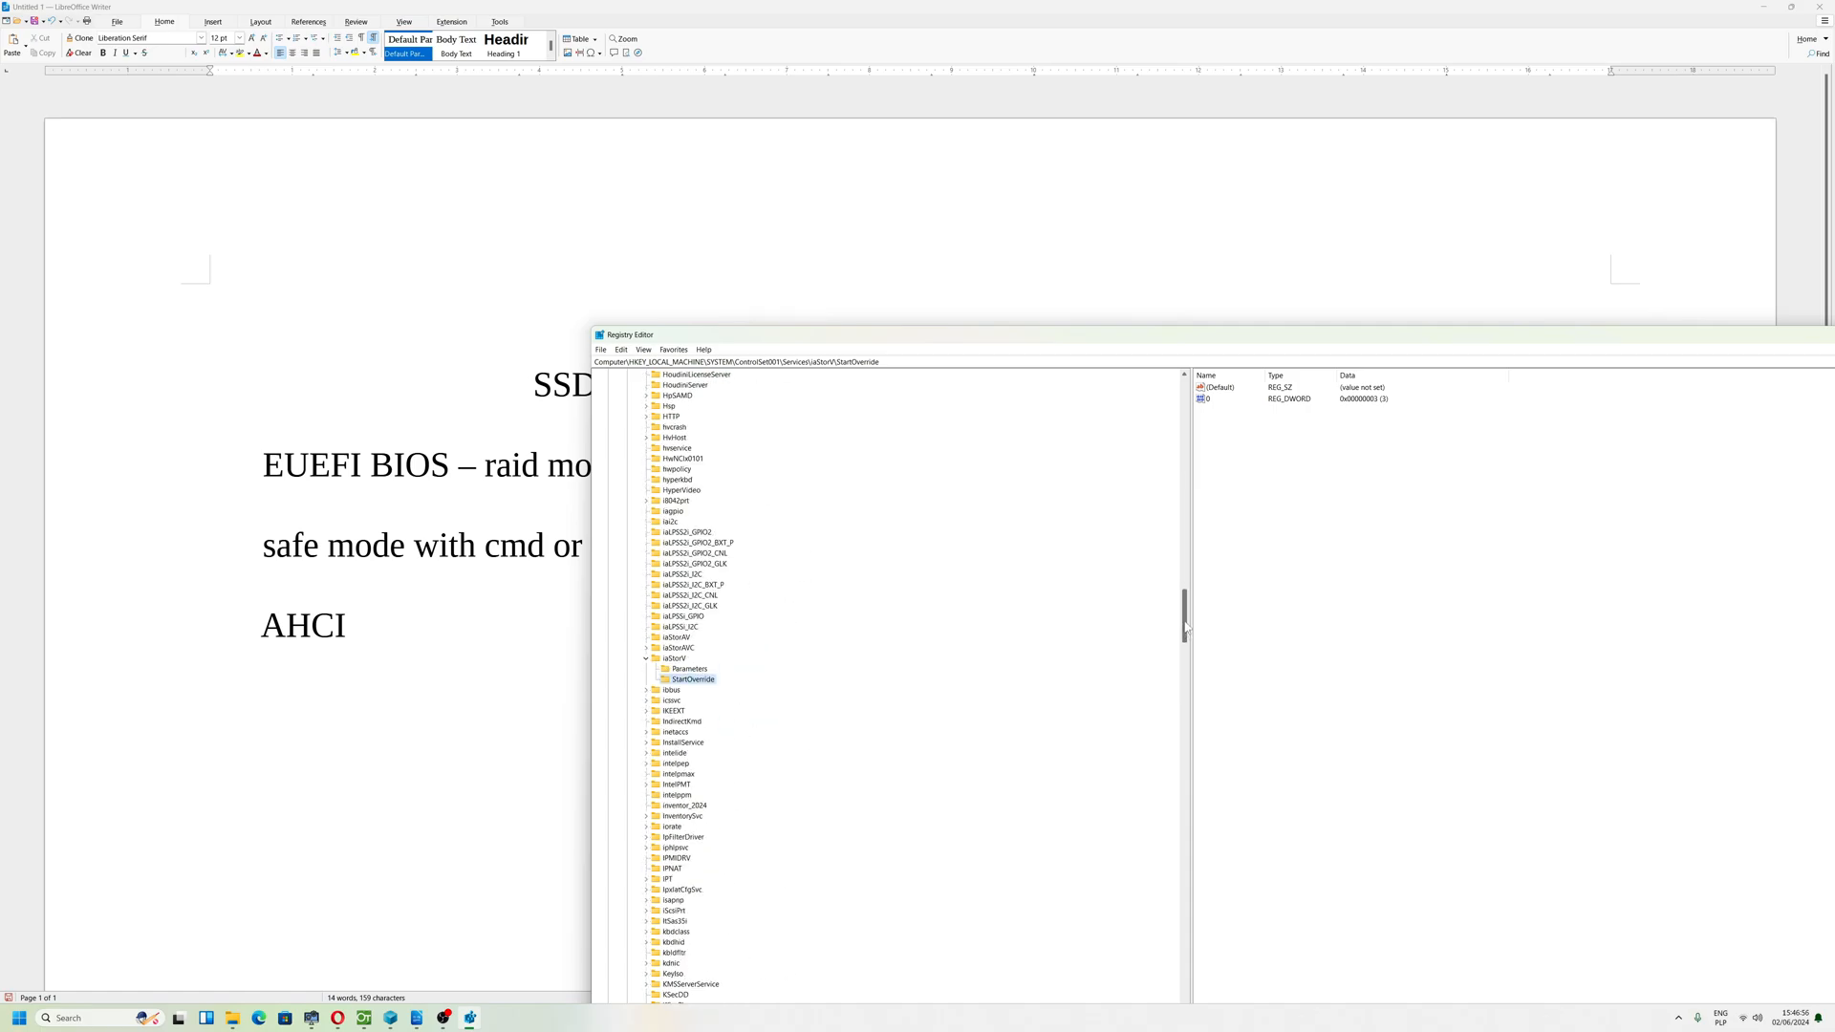
left_click(647, 658)
left_click_drag(1184, 618, 1184, 394)
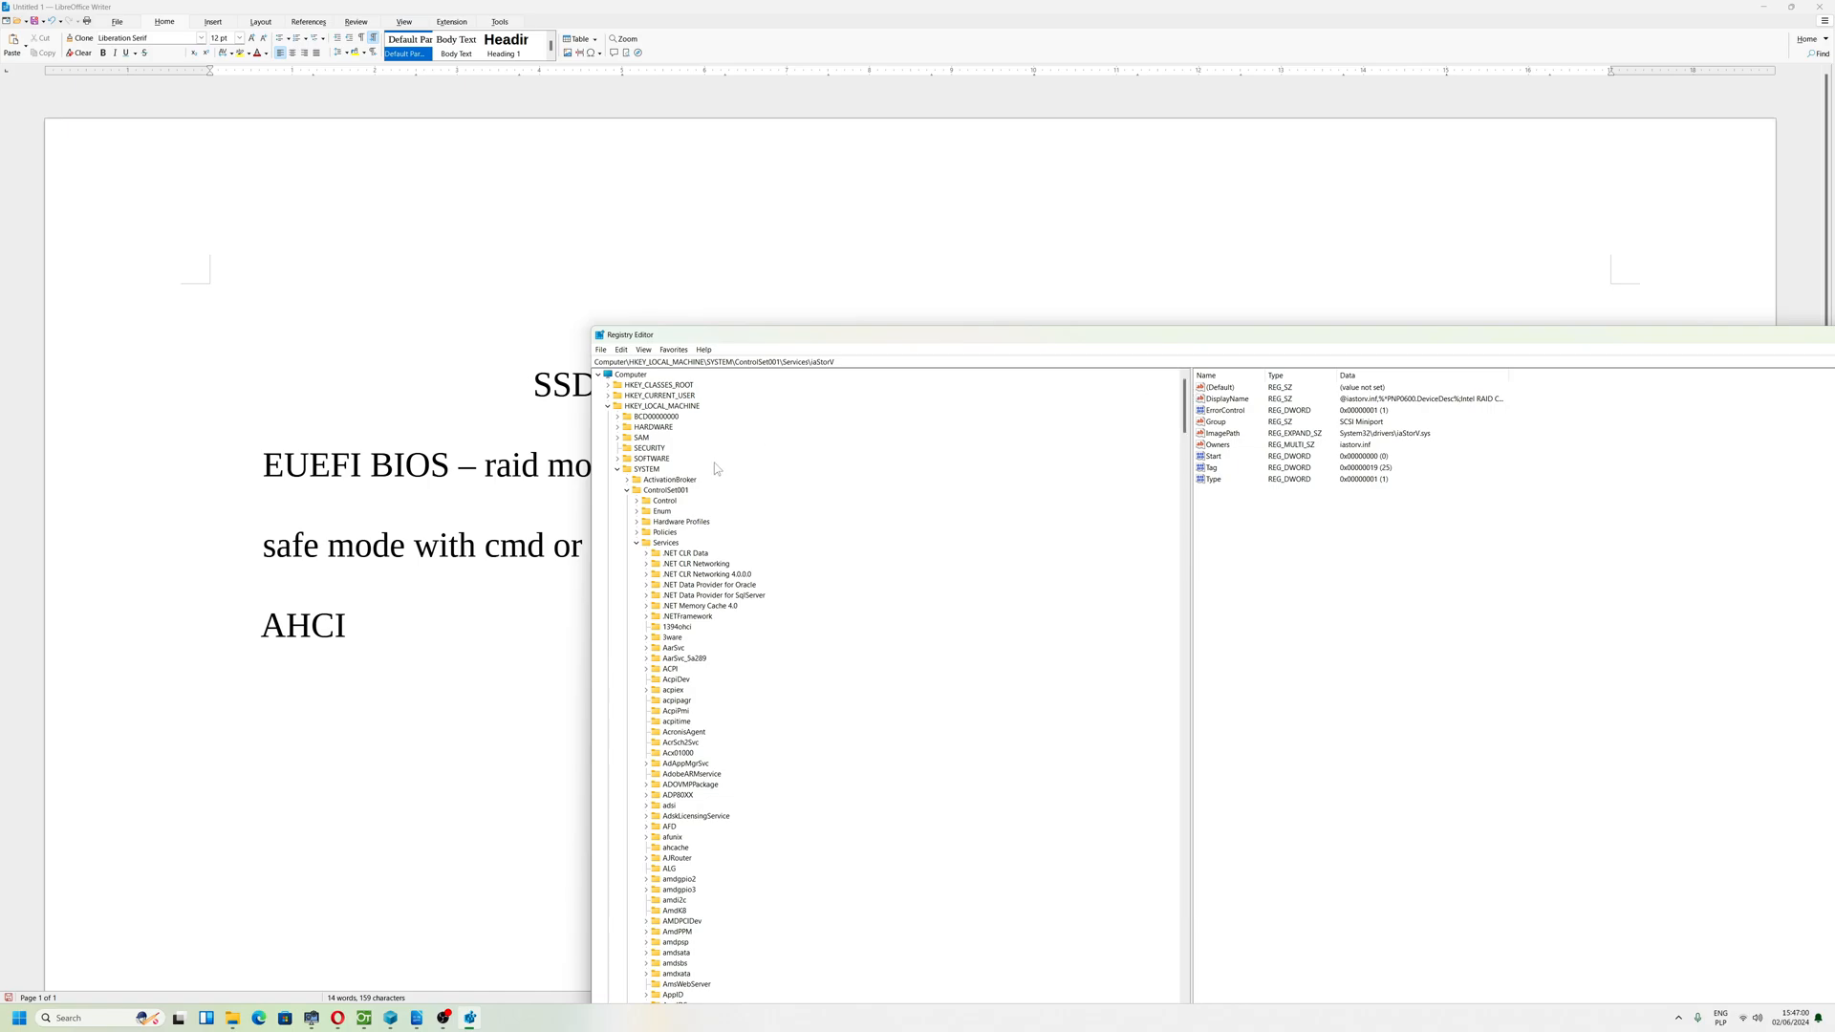
left_click(636, 542)
left_click(626, 489)
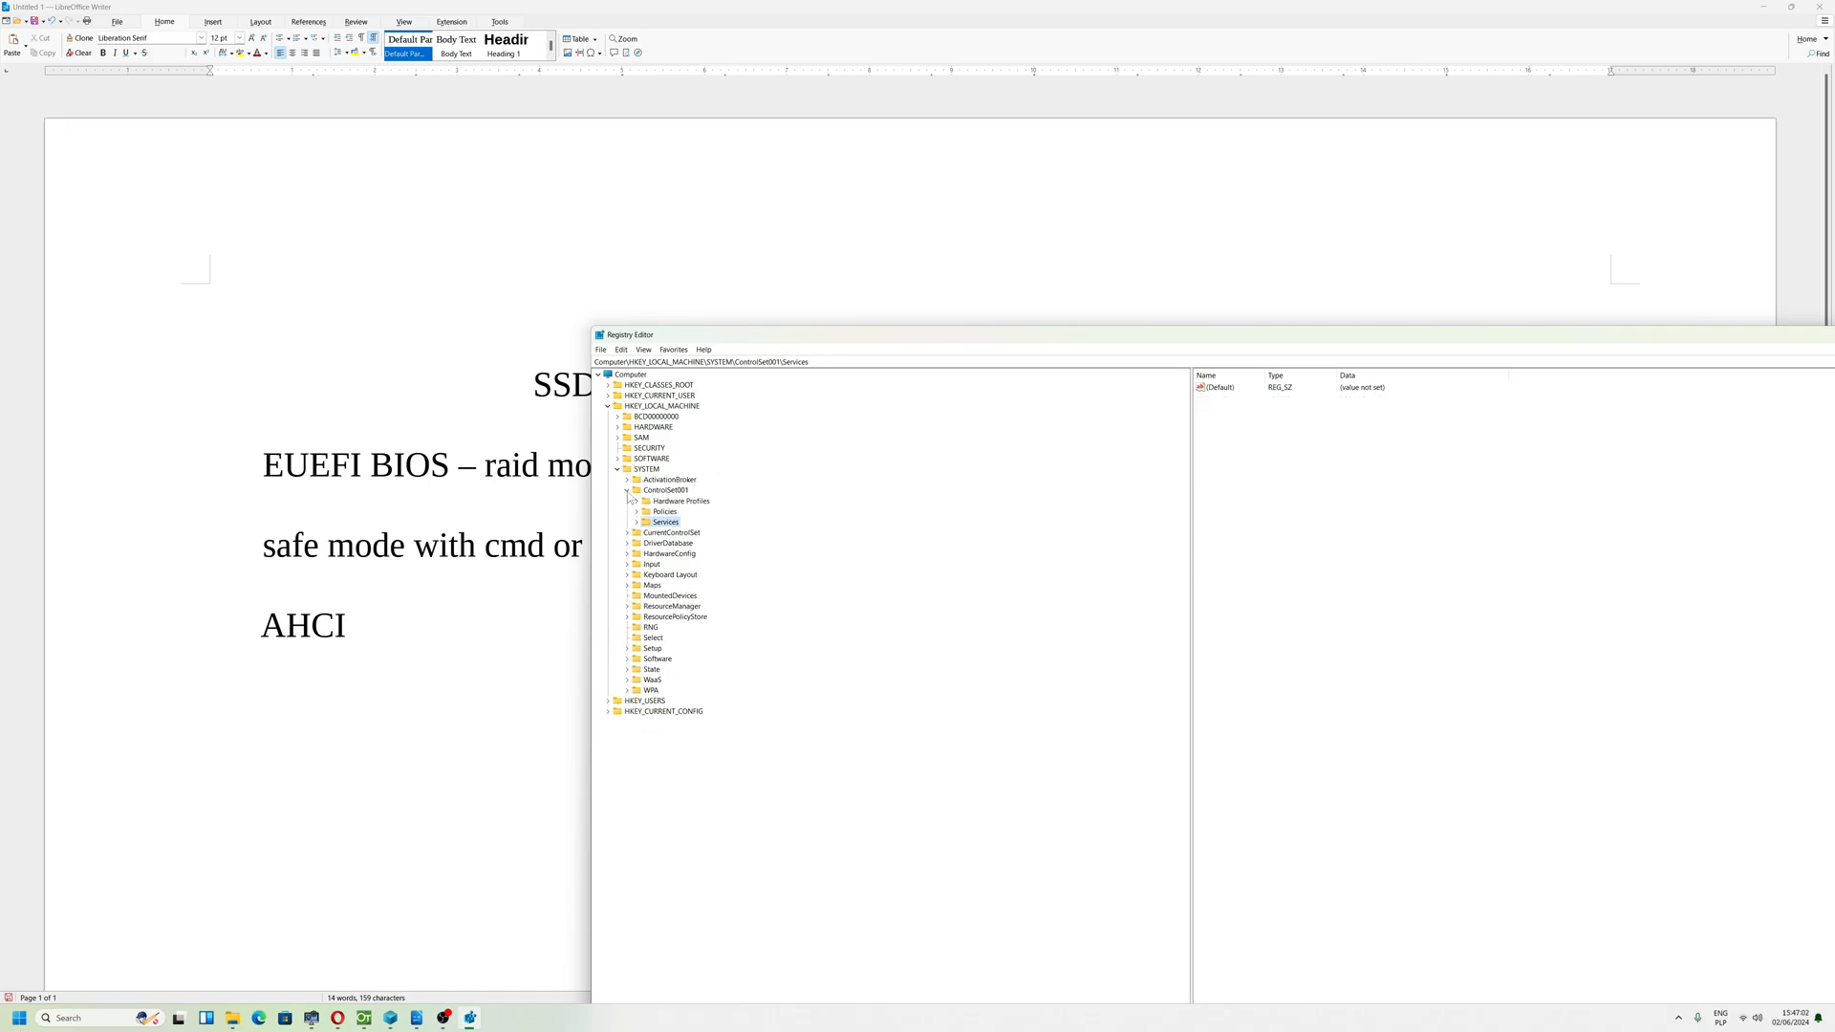
left_click(619, 469)
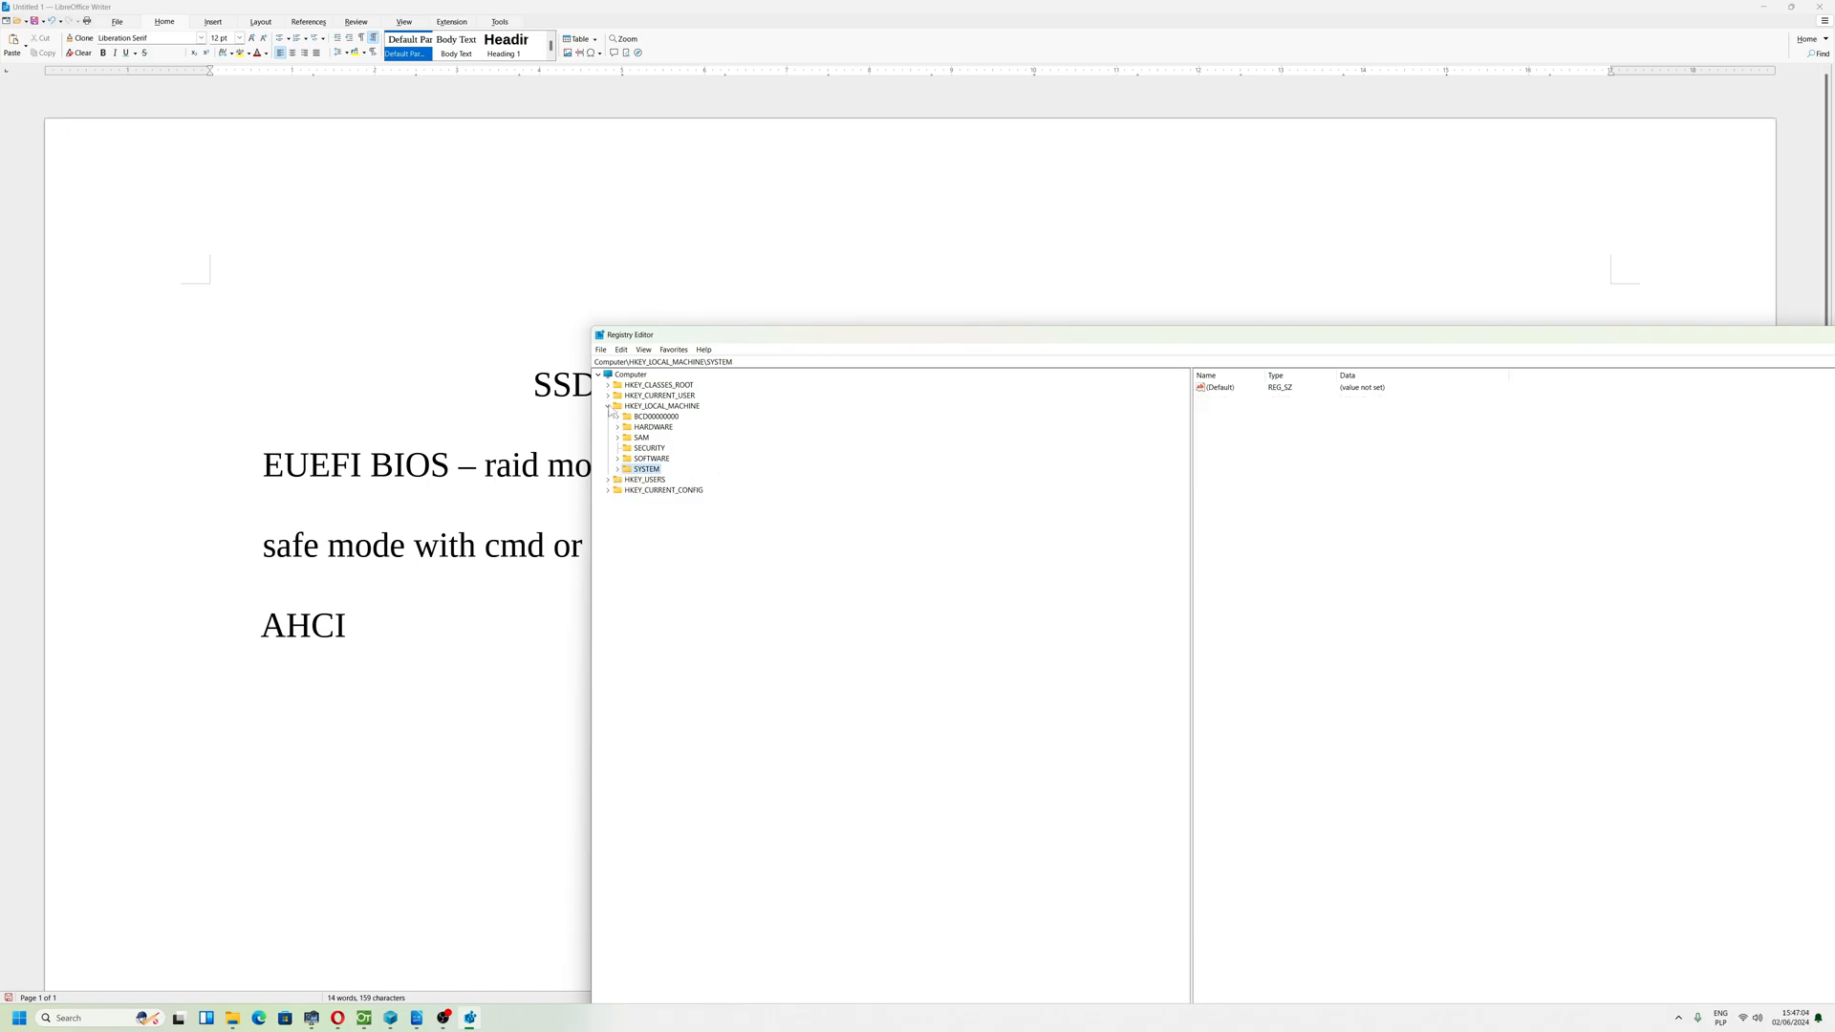
left_click(609, 406)
Navigate to HKLM\SYSTEM\CurrentControlSet\Services\iaStorV\StartOverride.
left_click(609, 406)
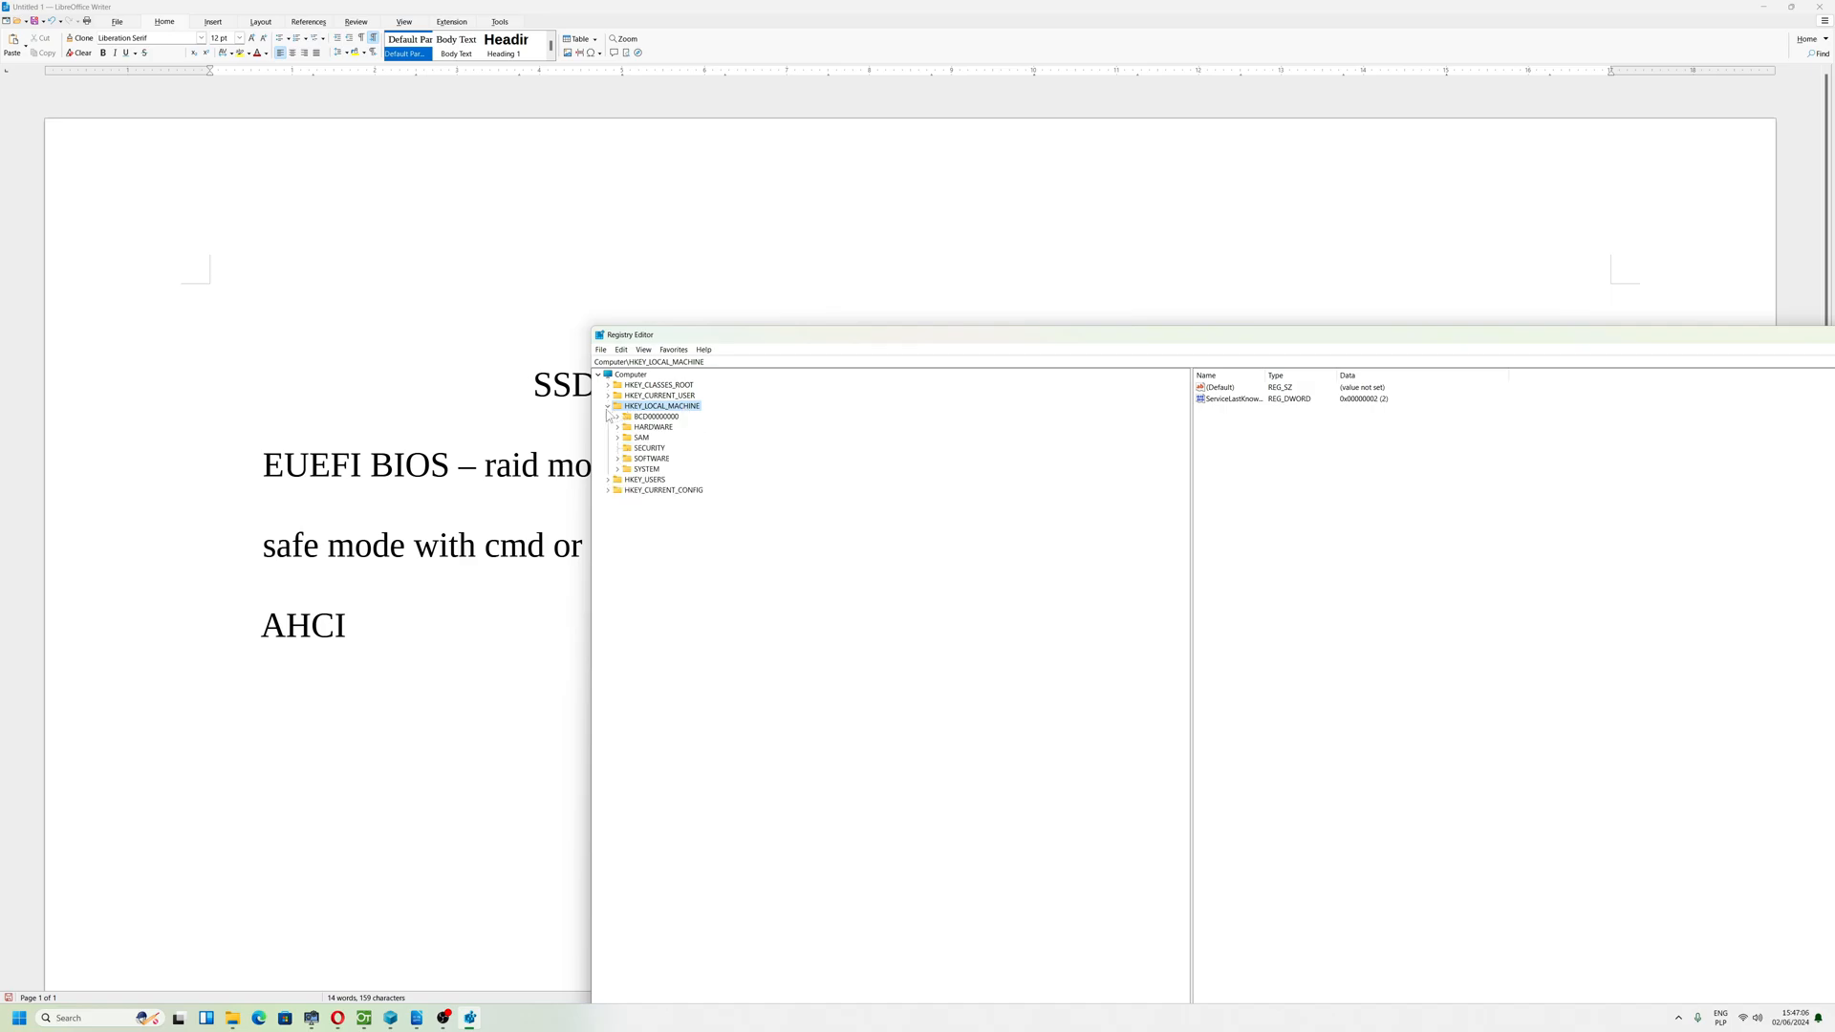
left_click(647, 469)
left_click(618, 470)
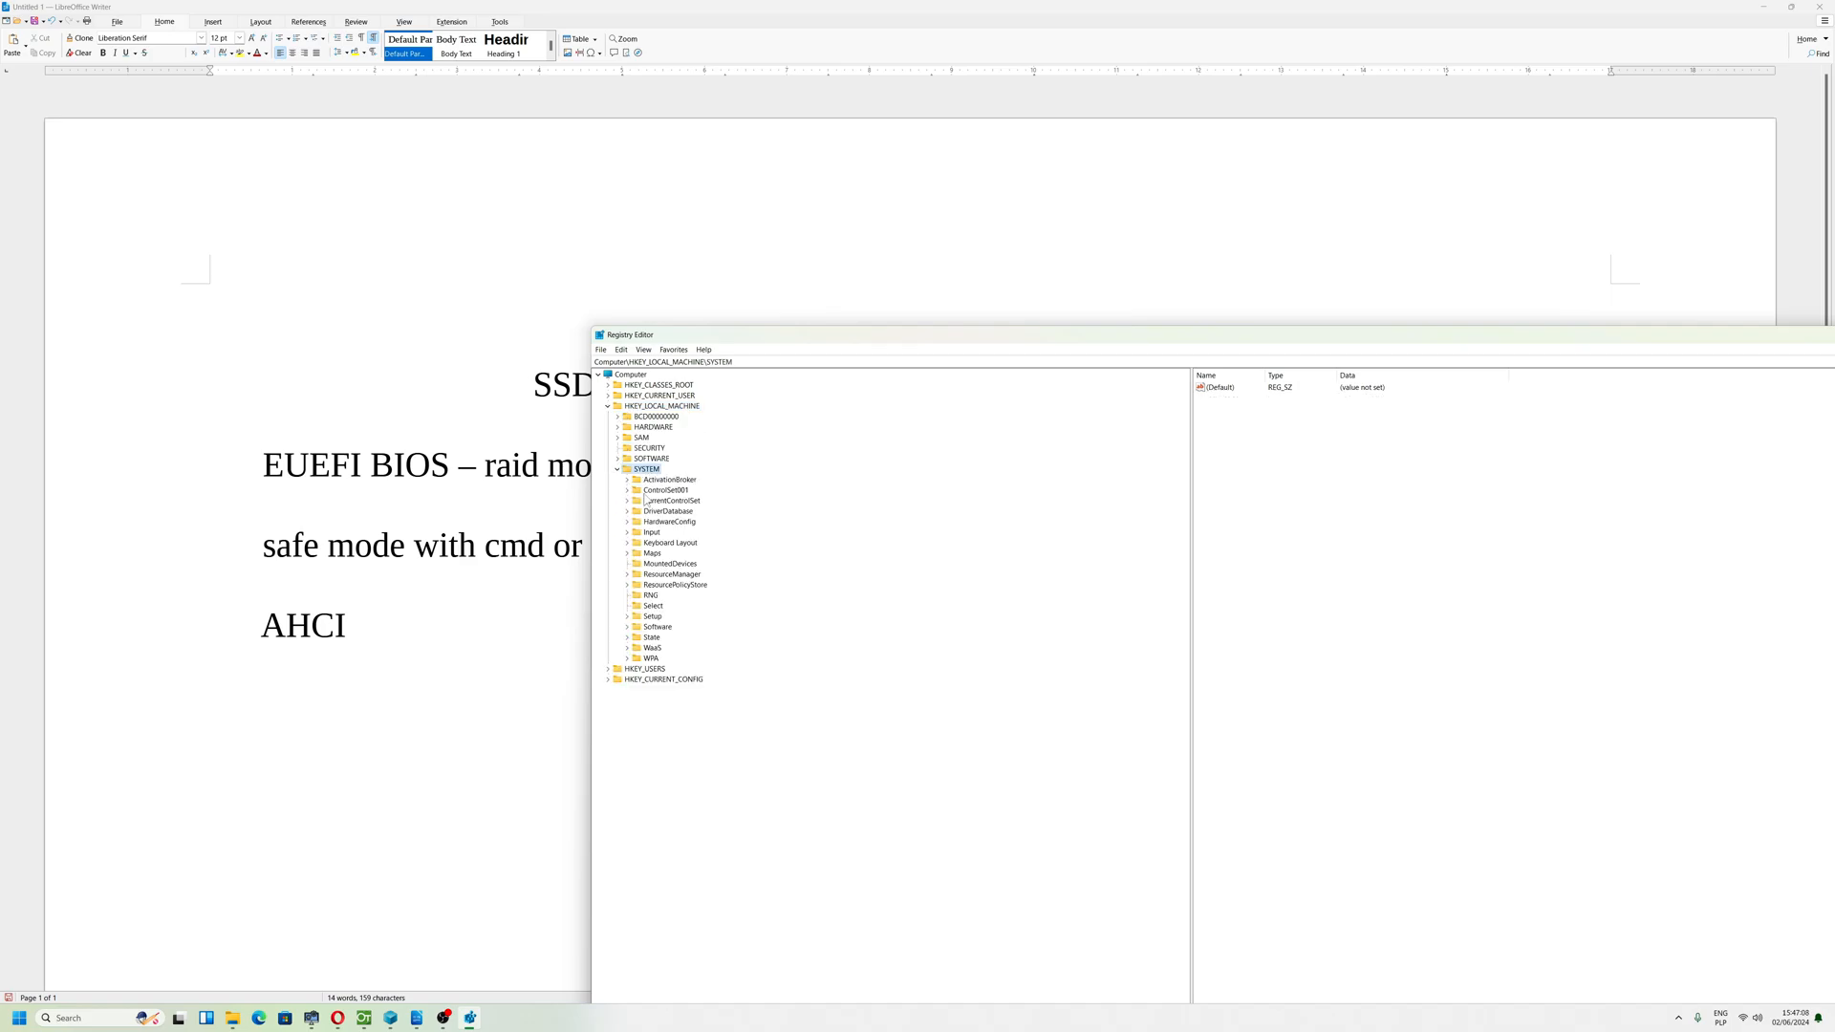
left_click(669, 491)
left_click(673, 500)
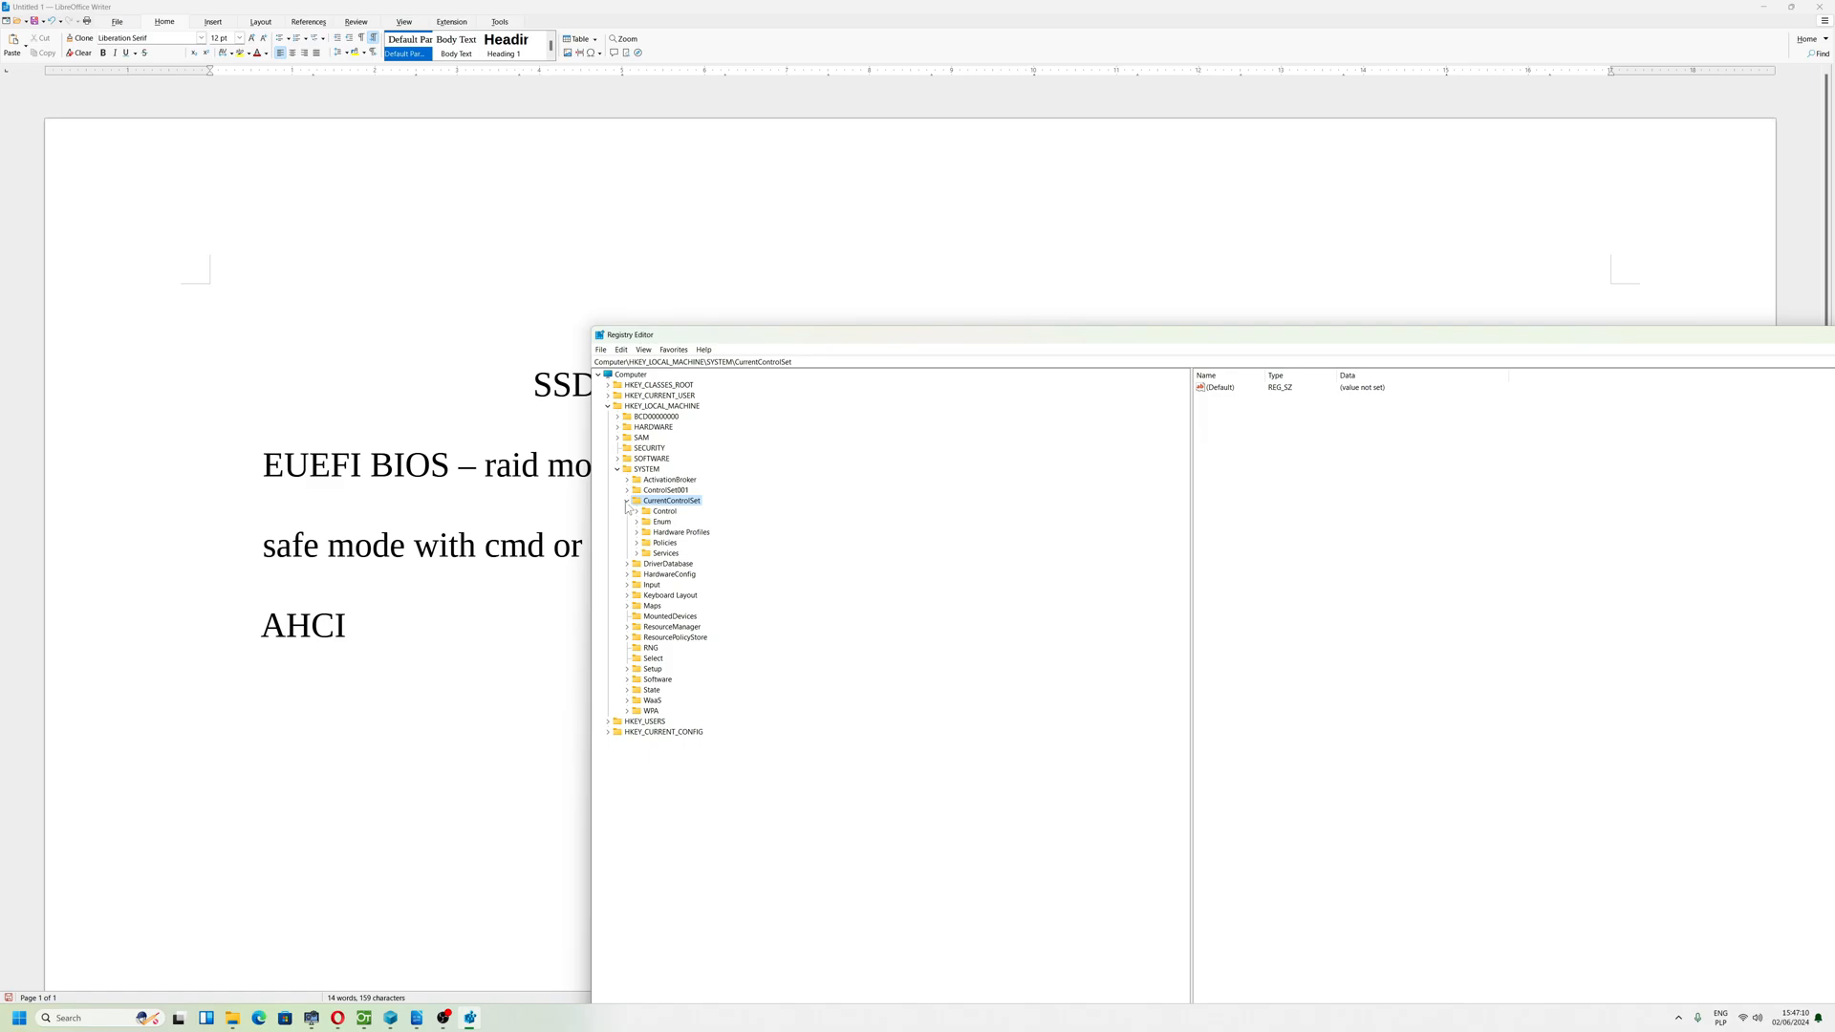
left_click(667, 552)
left_click_drag(1190, 438, 1151, 624)
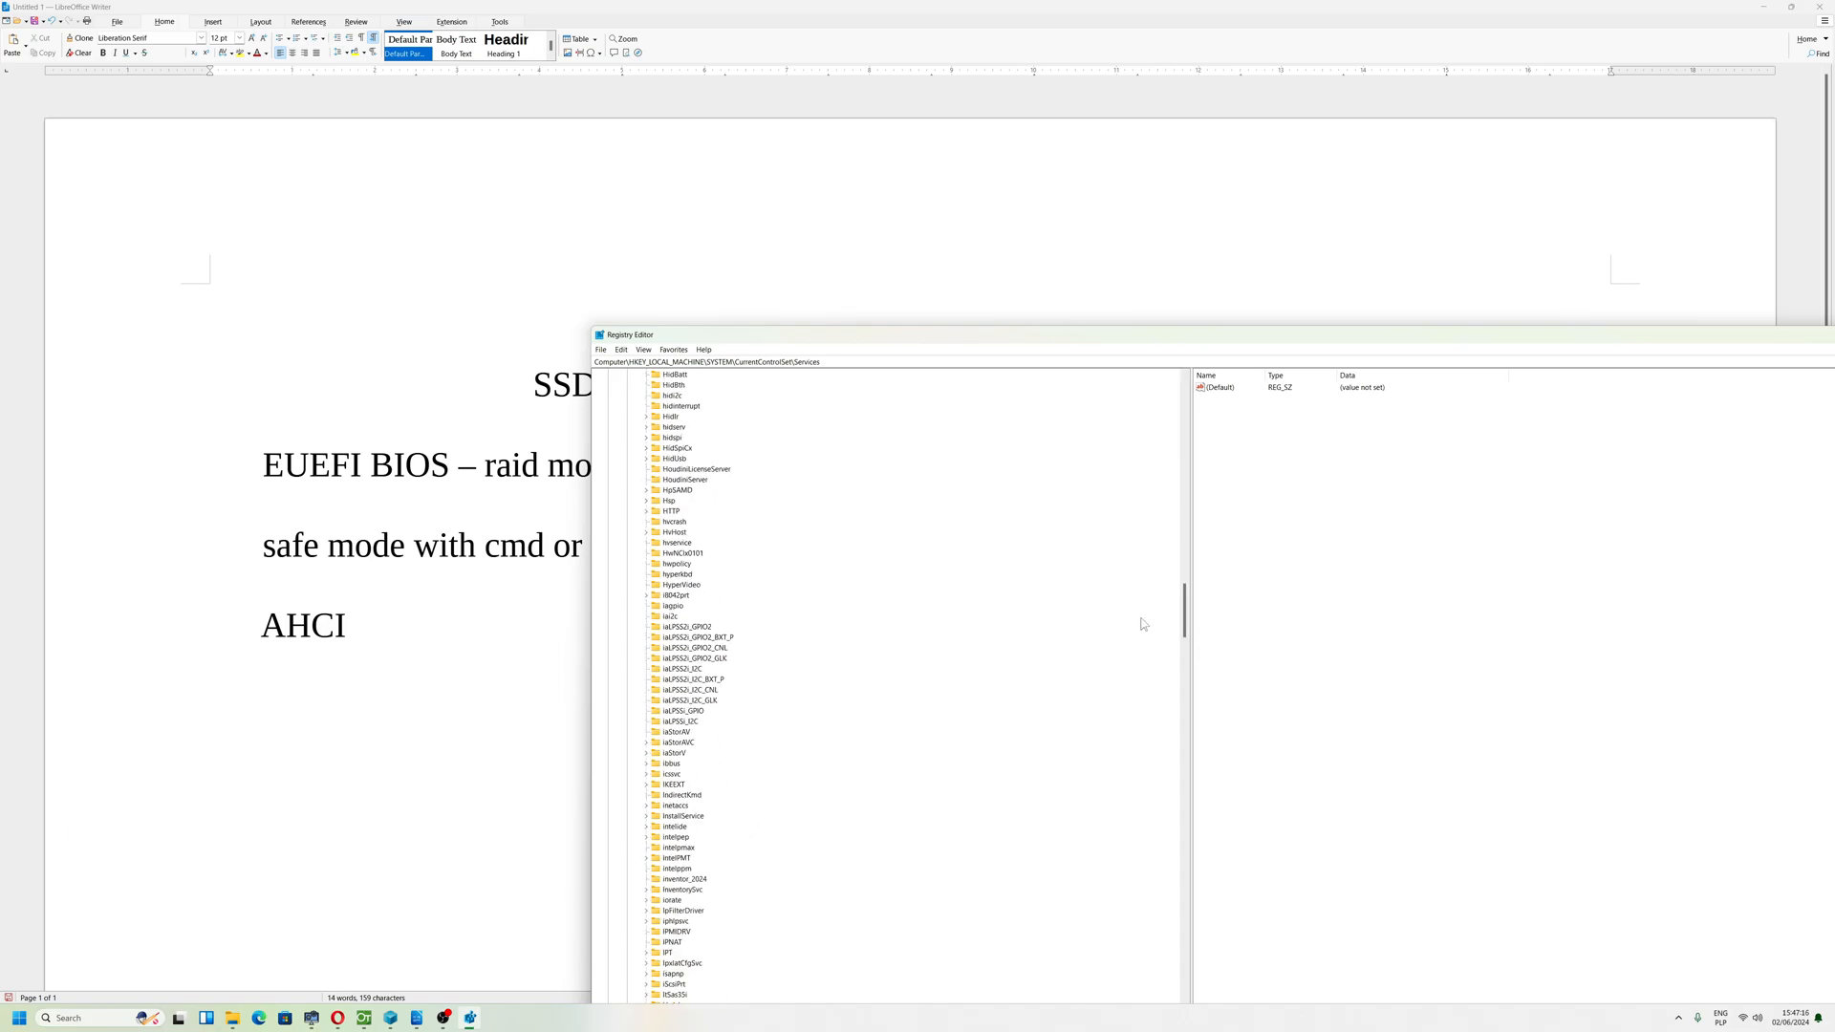
left_click(674, 754)
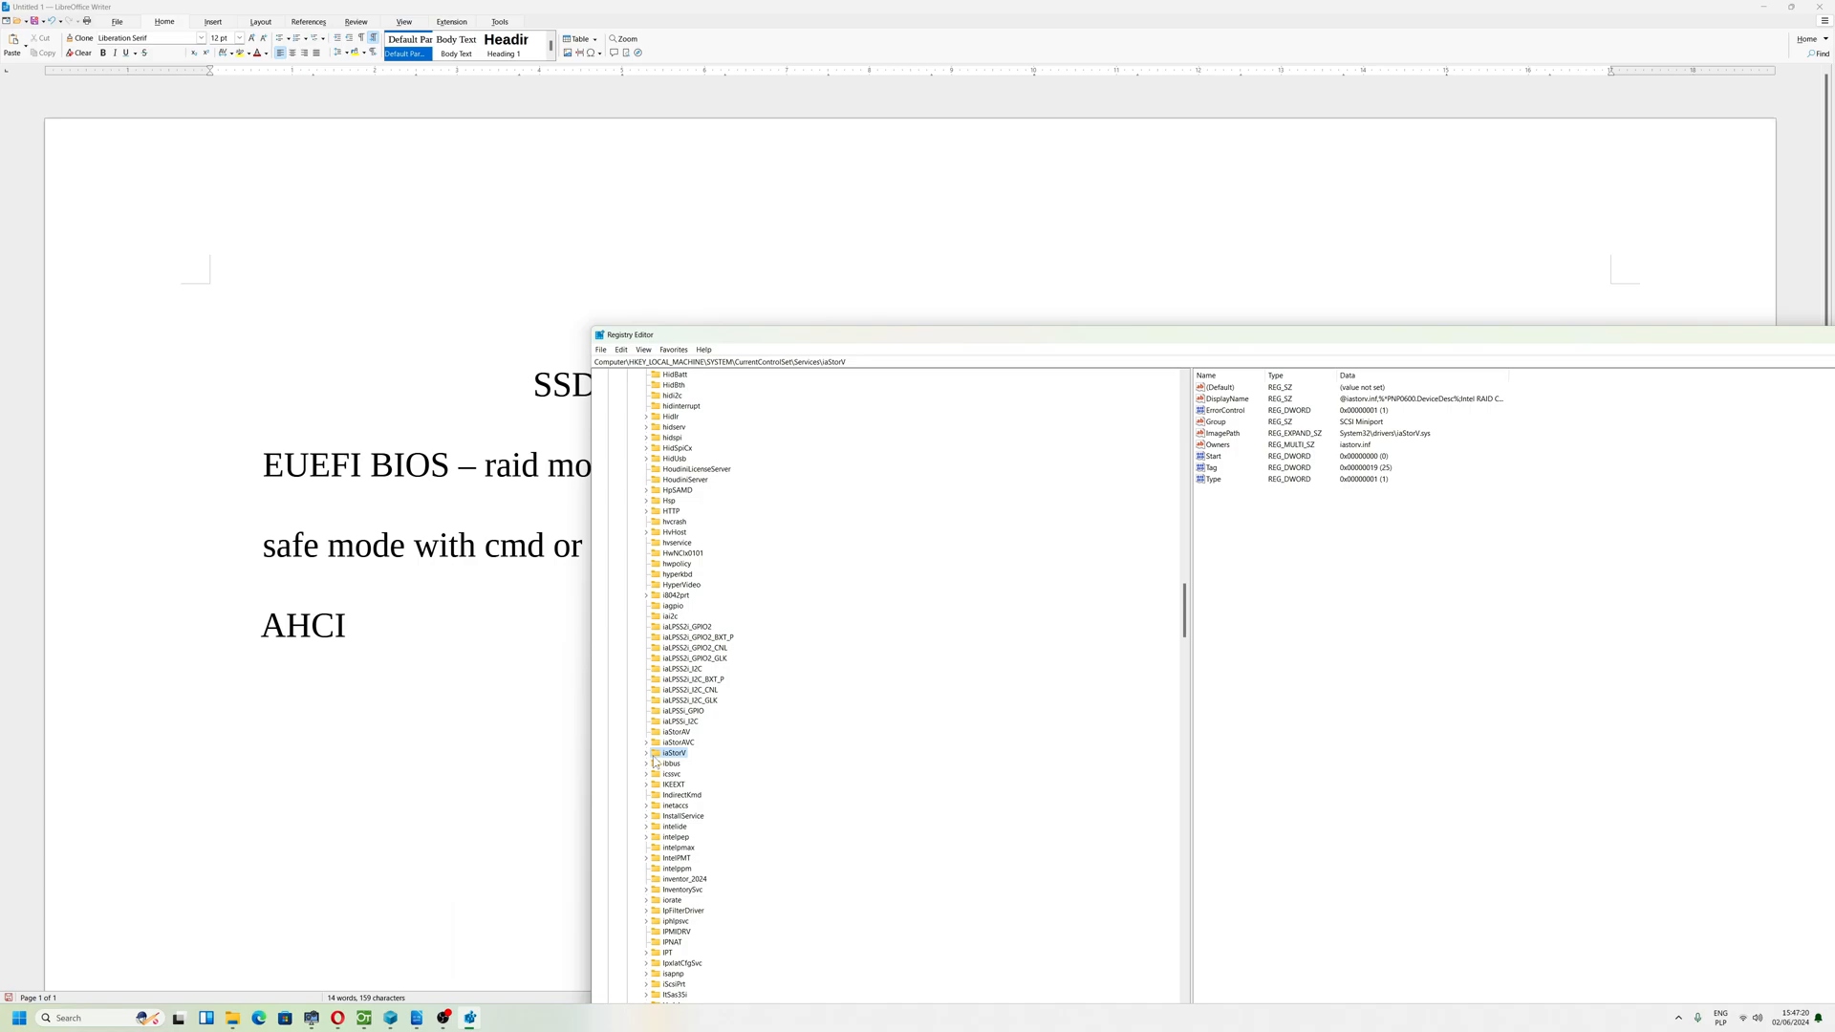
left_click(685, 776)
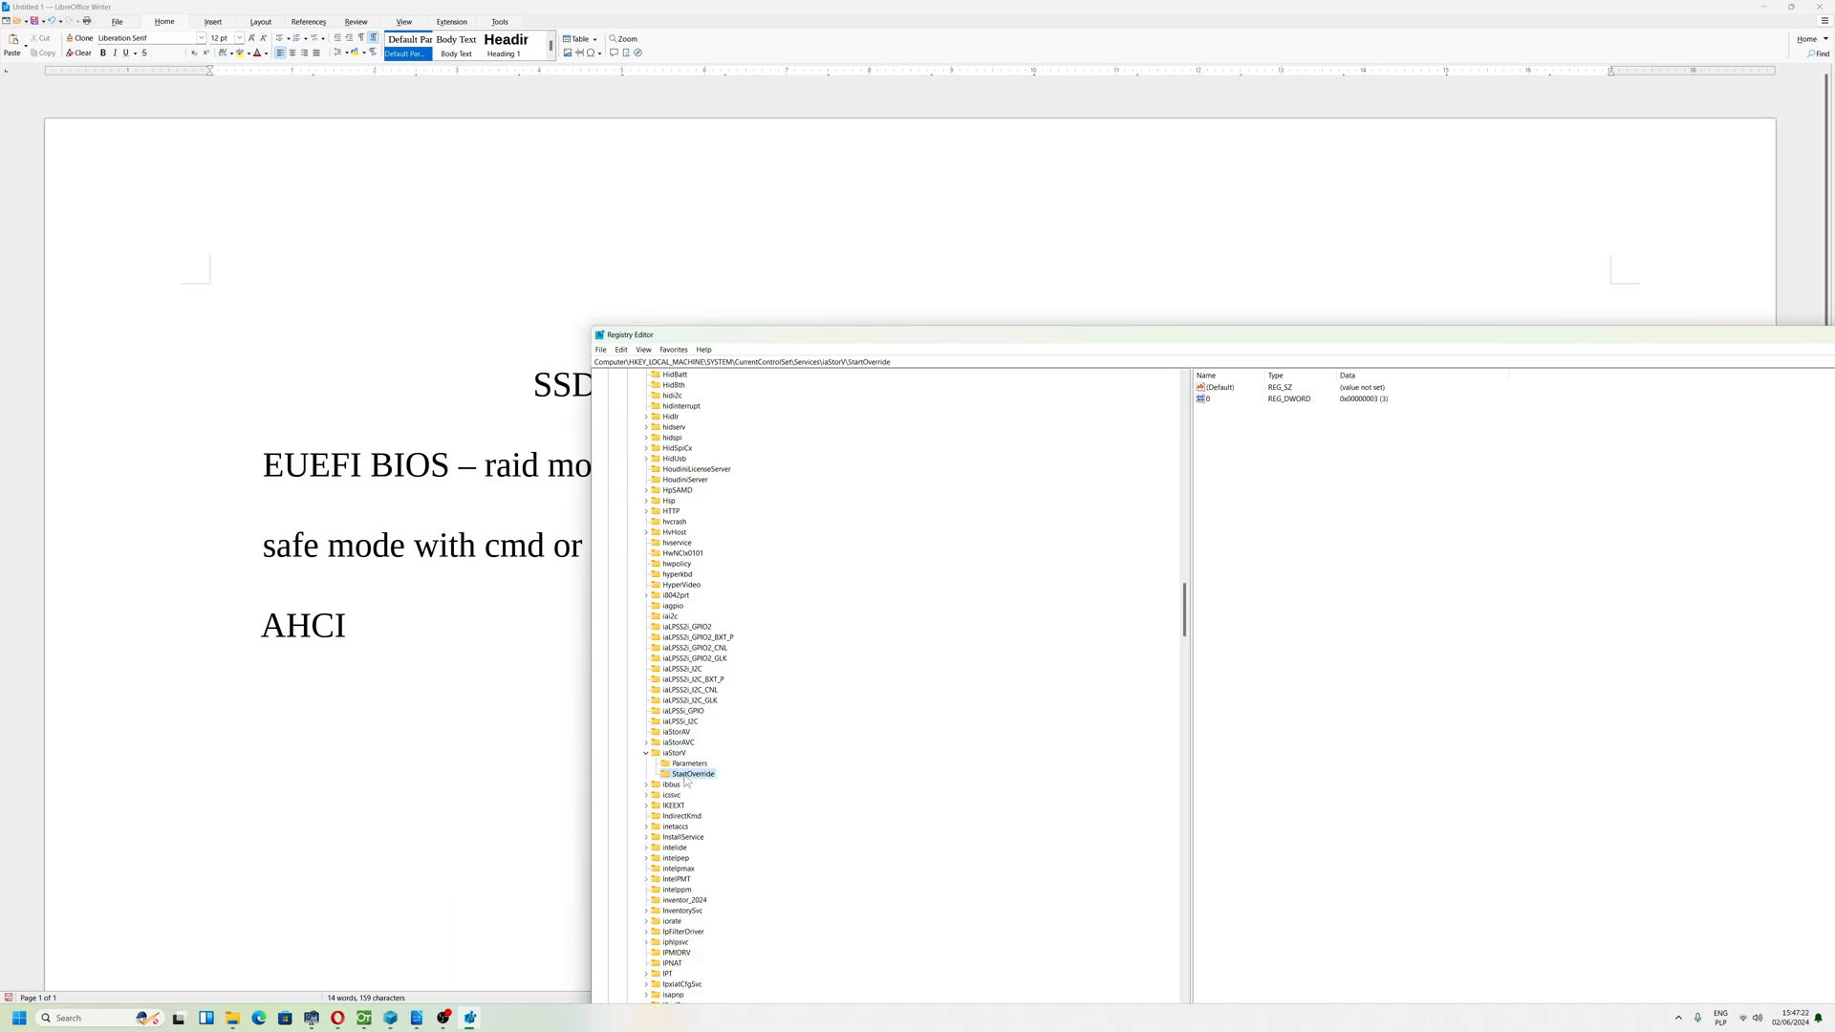
Change the iaStorV StartOverride value 0 data from 3 to 0.
double_click(1204, 400)
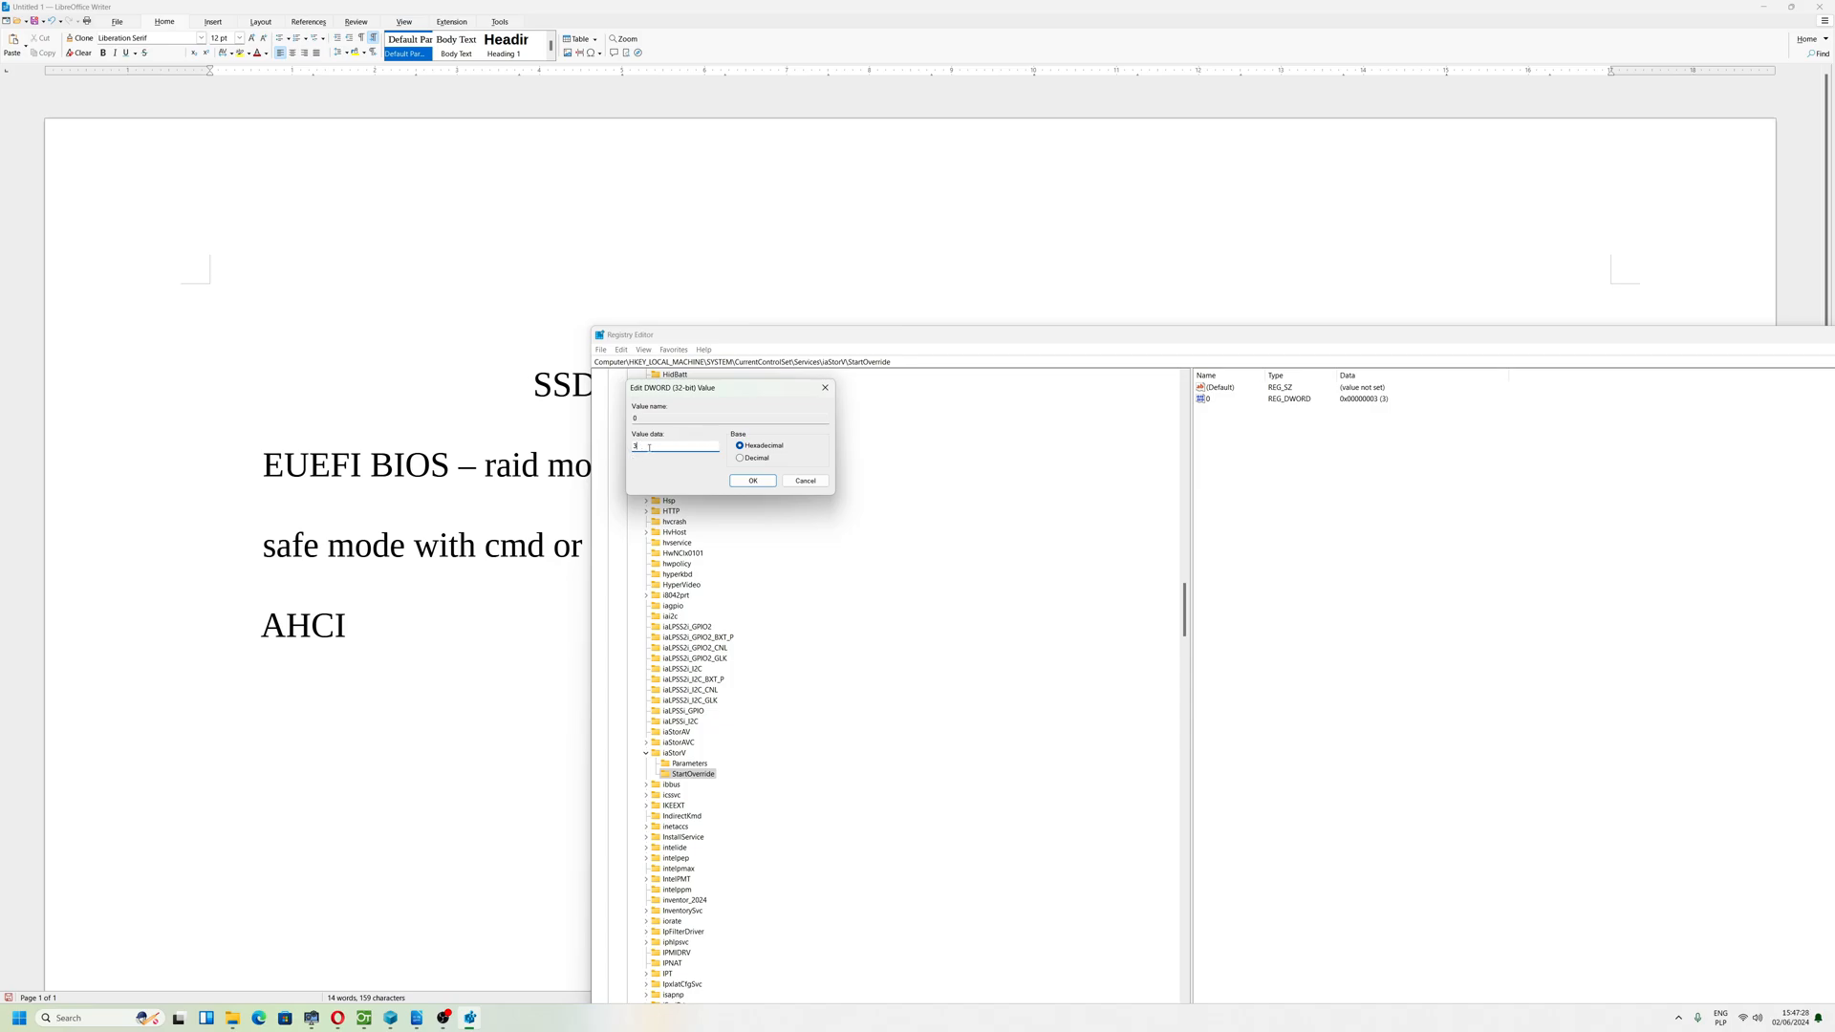
left_click_drag(649, 445, 613, 454)
left_click(753, 480)
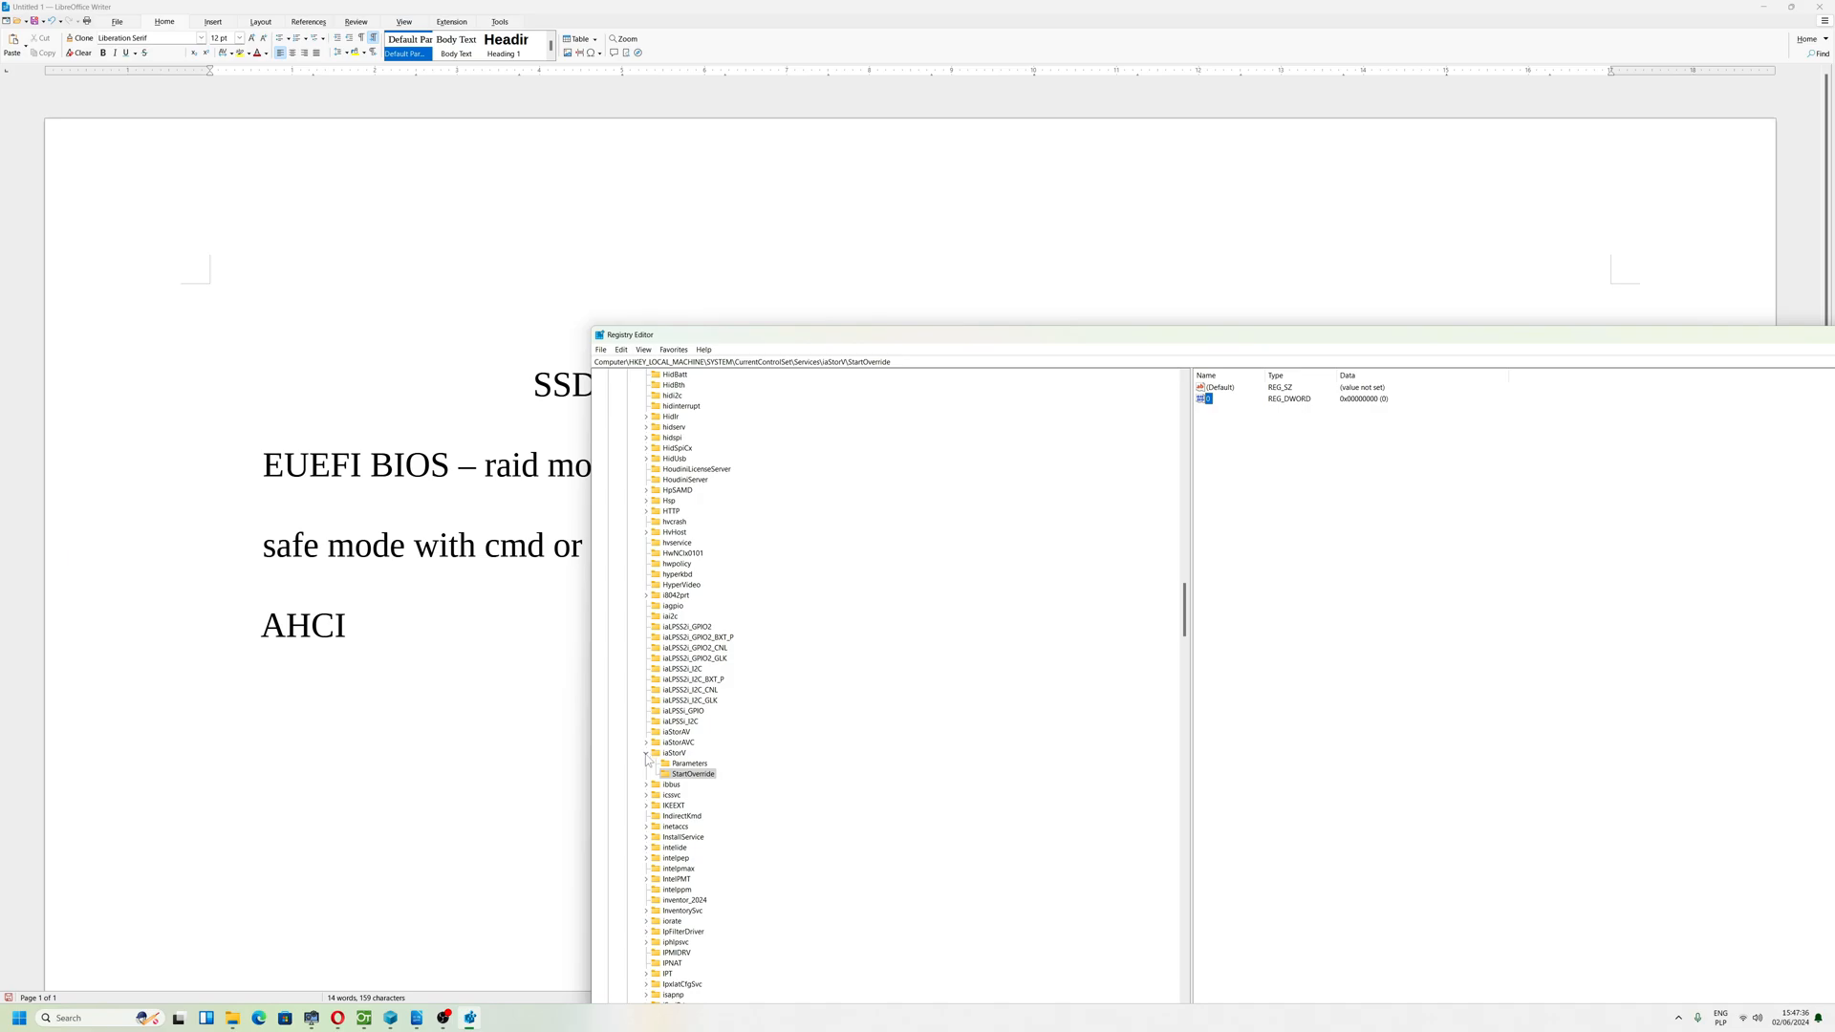
Collapse iaStorV and select the storahci StartOverride key under Services.
left_click(647, 754)
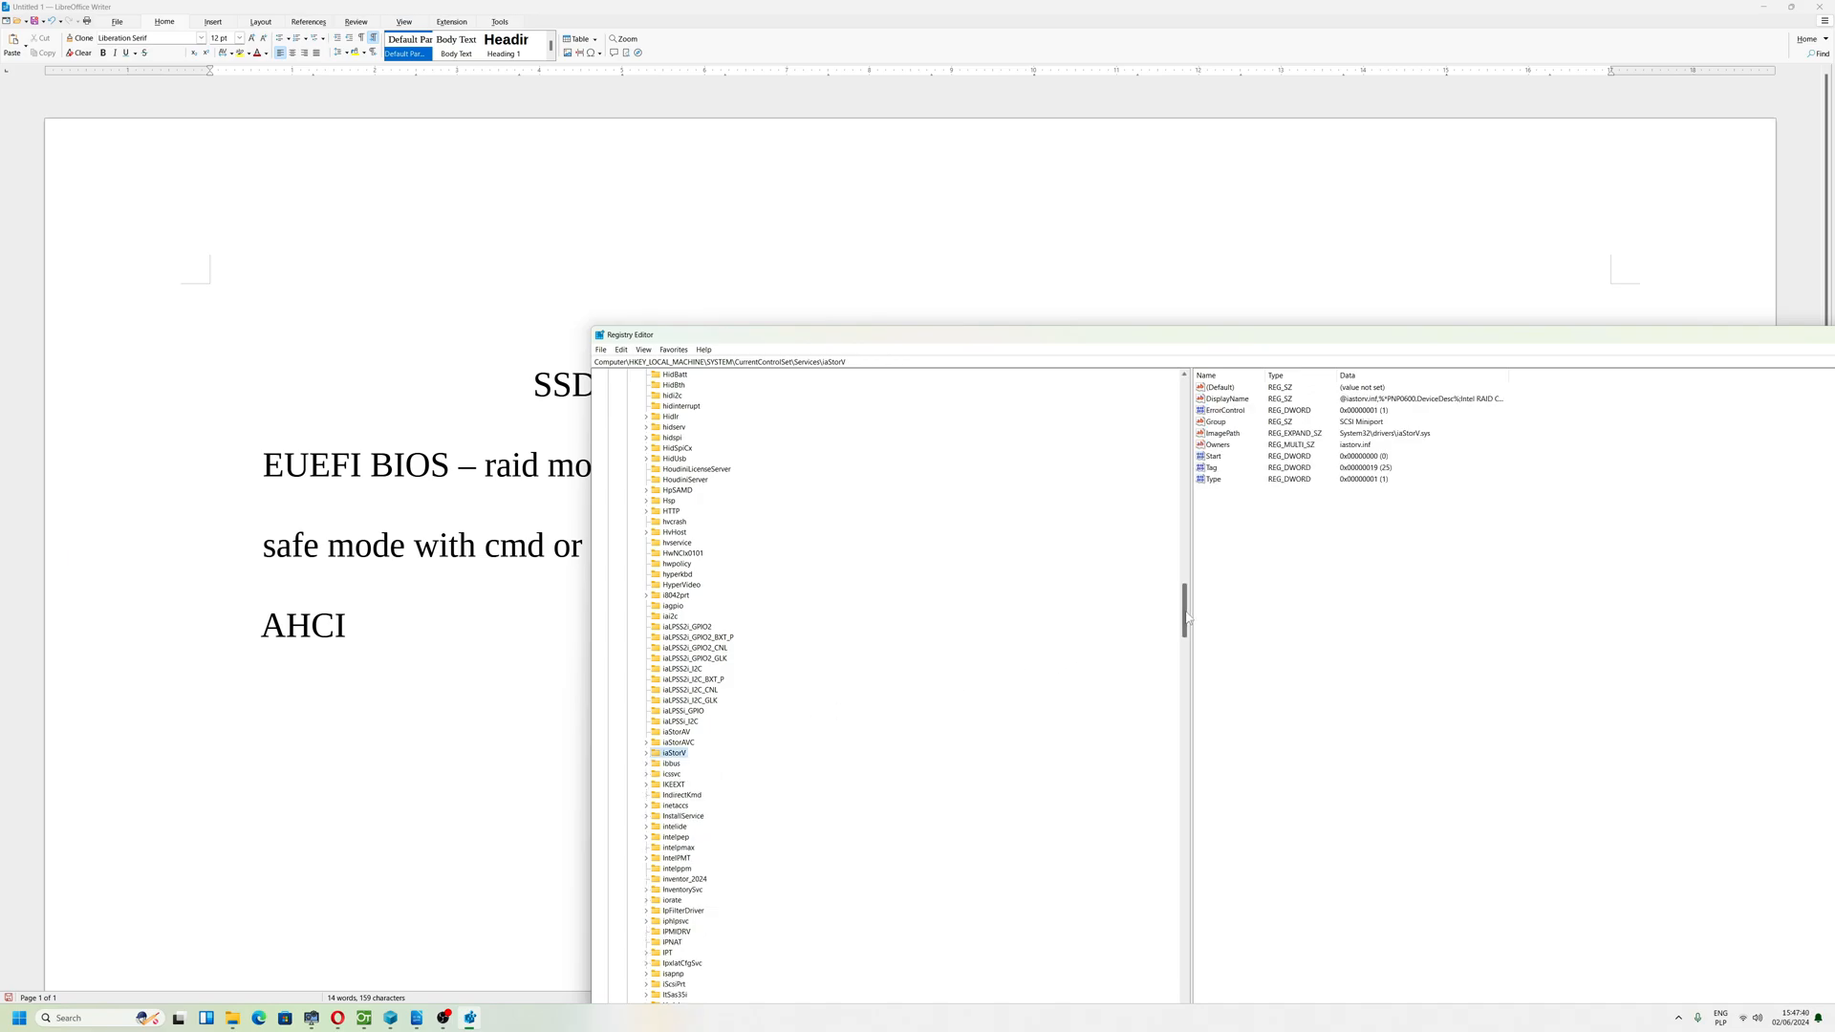
left_click_drag(1186, 617, 1177, 831)
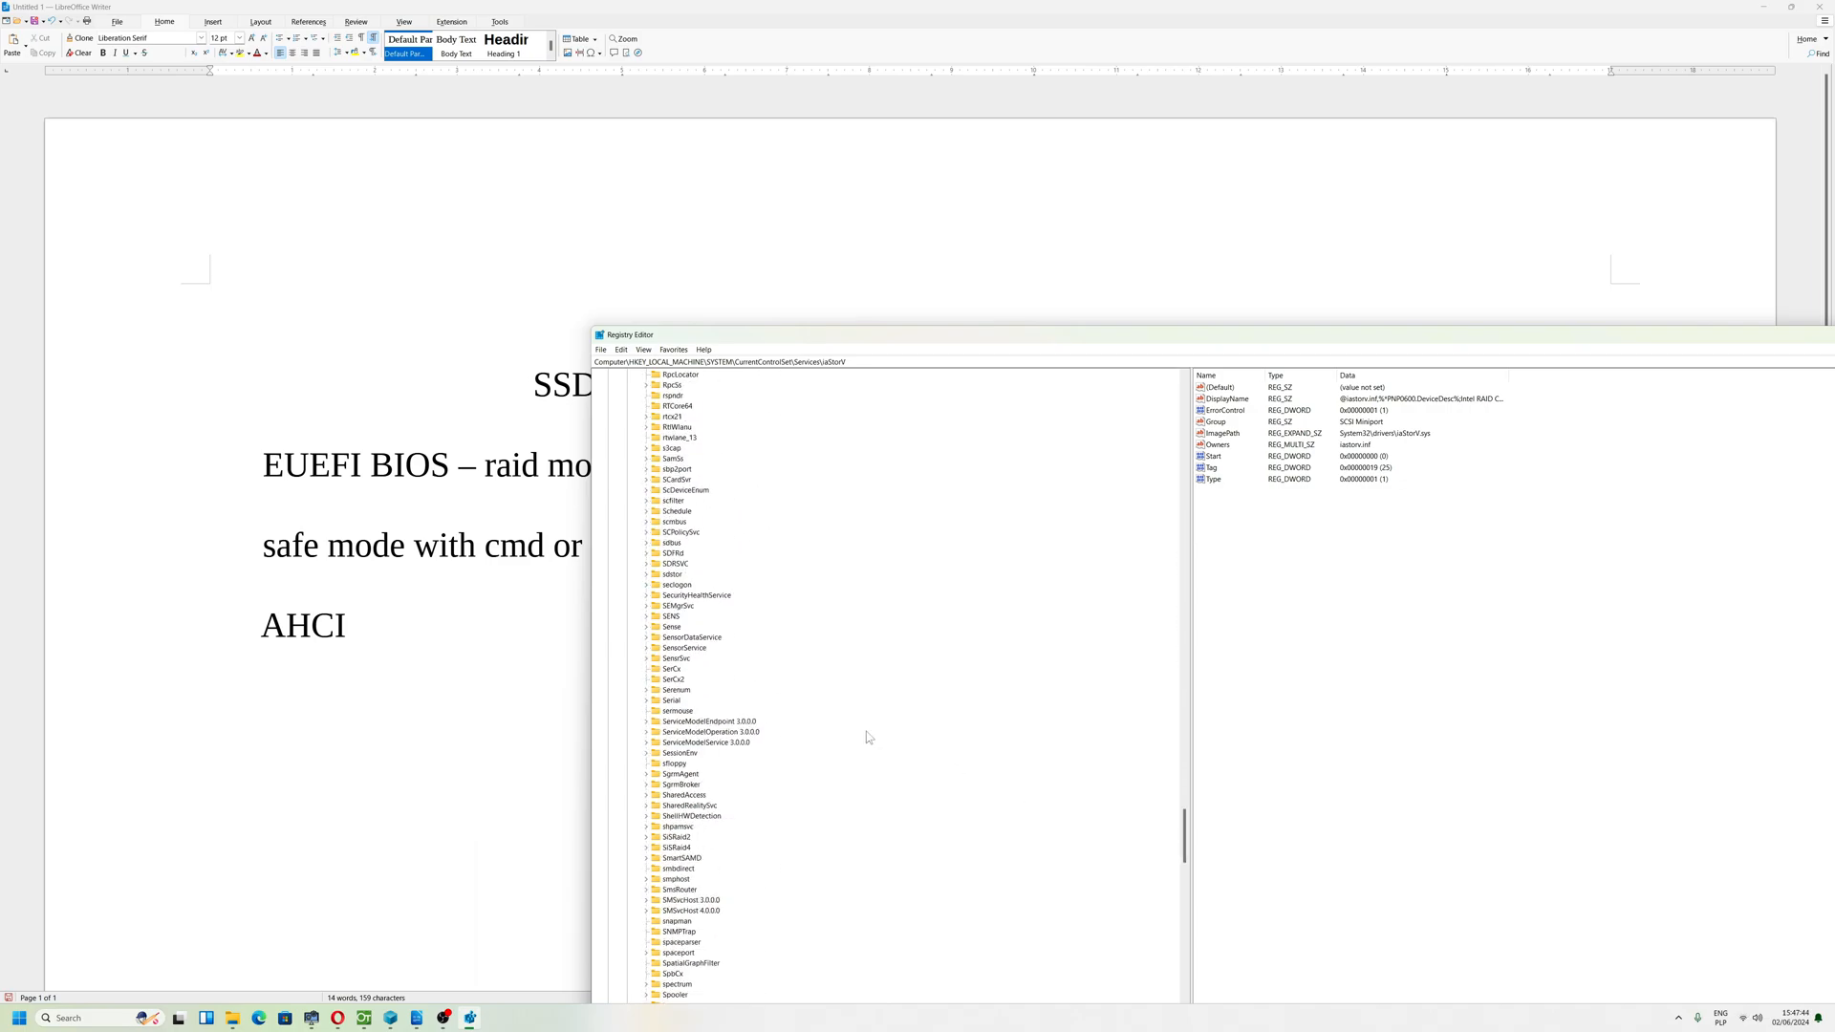
scroll(861, 739, "down", 5)
scroll(857, 744, "down", 5)
scroll(857, 742, "down", 4)
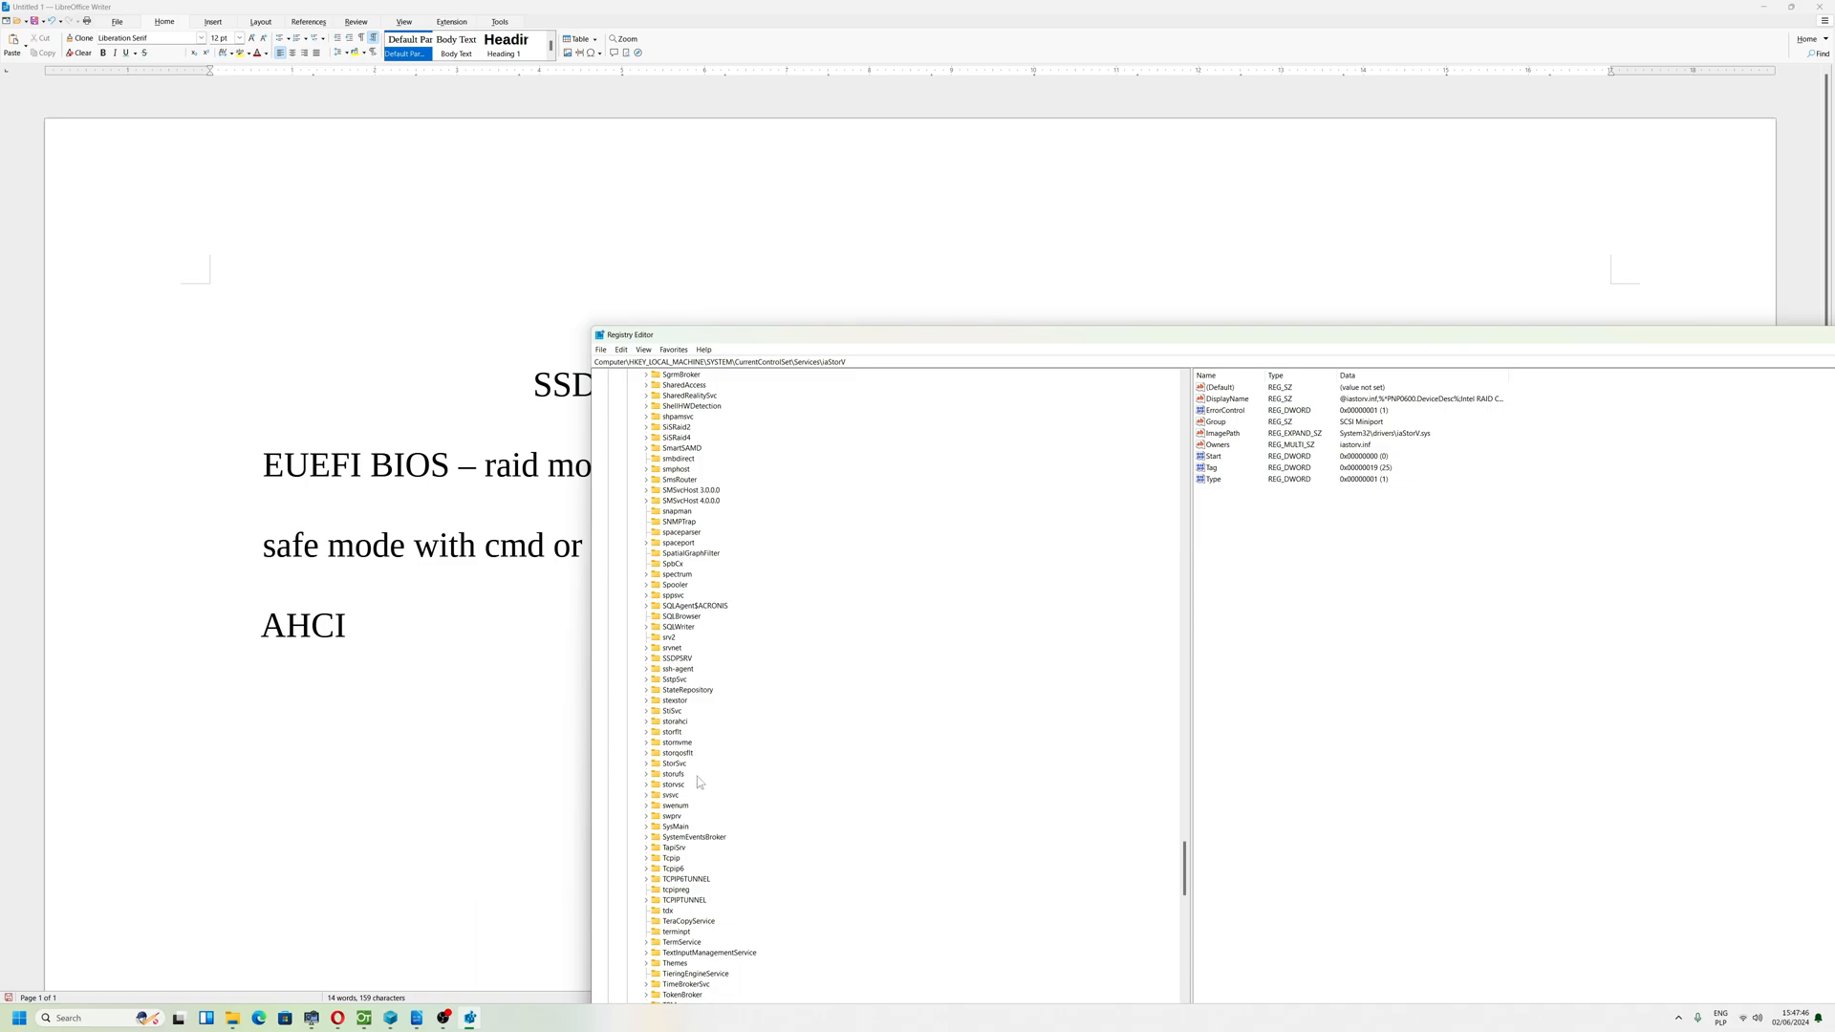
left_click(673, 722)
left_click(649, 722)
left_click(691, 753)
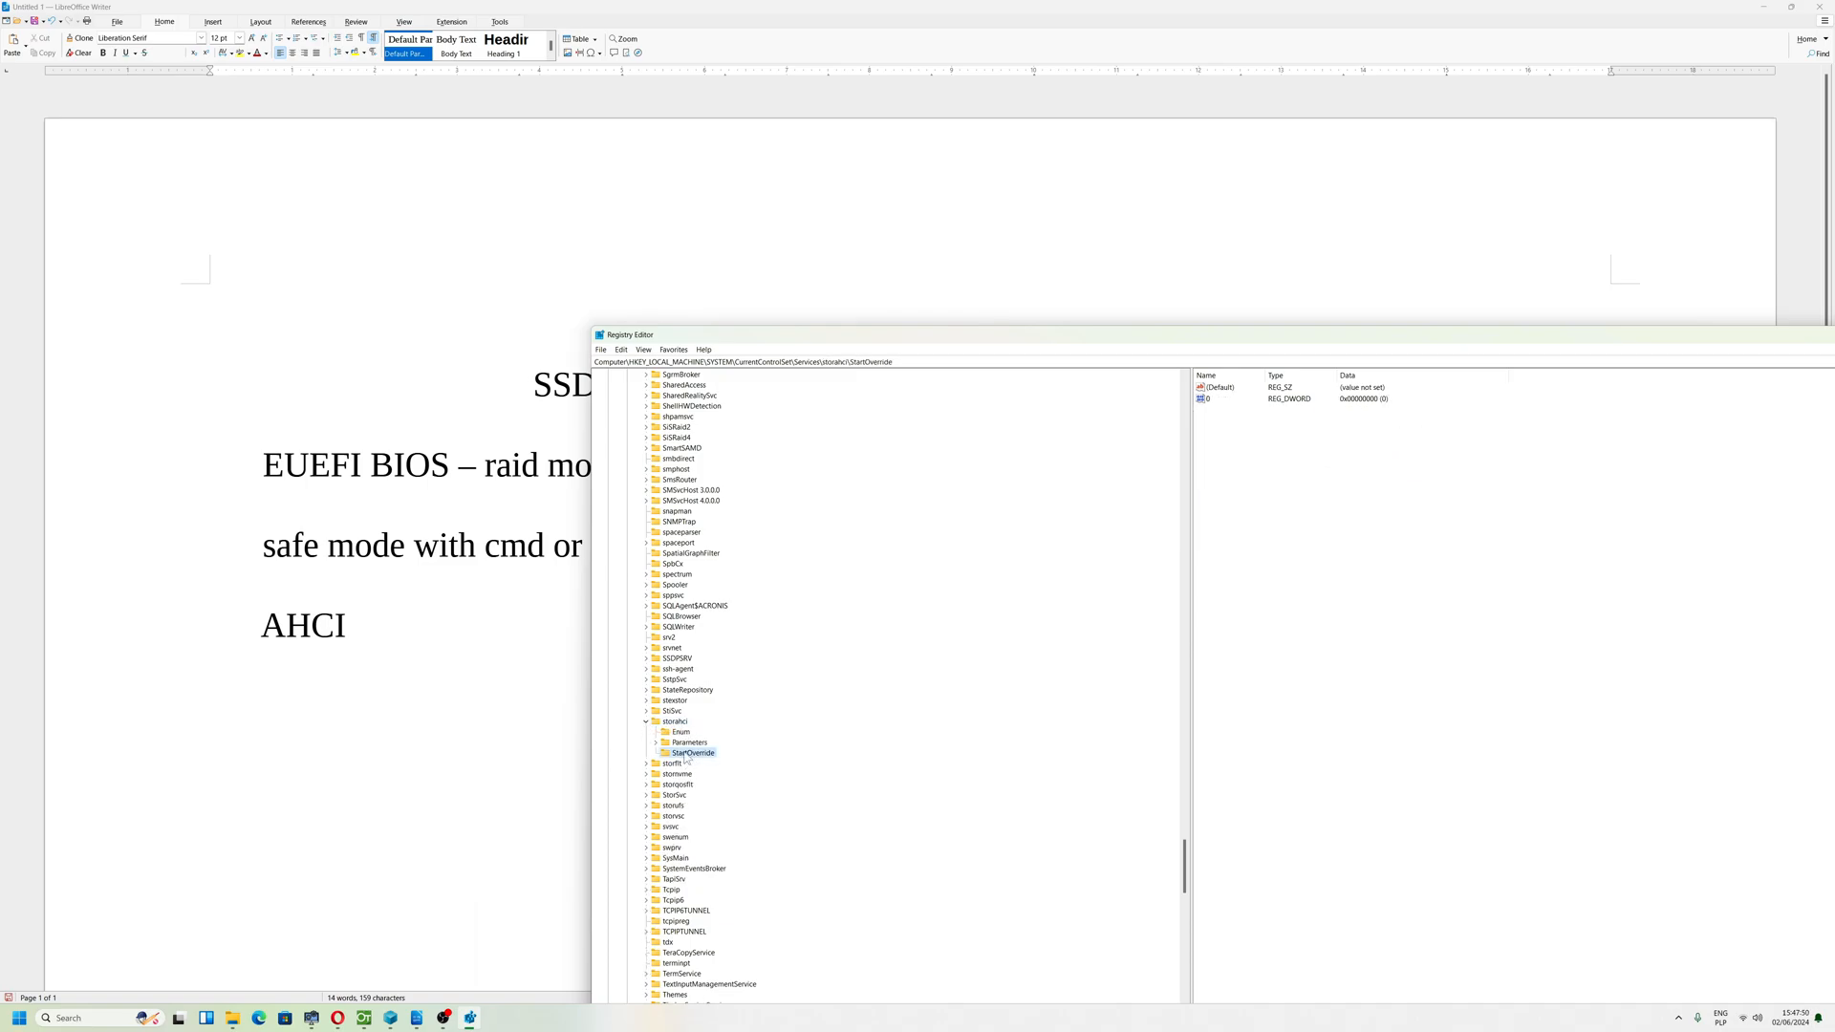
Set the storahci StartOverride value 0 data to 0 and move the registry window aside.
double_click(1206, 401)
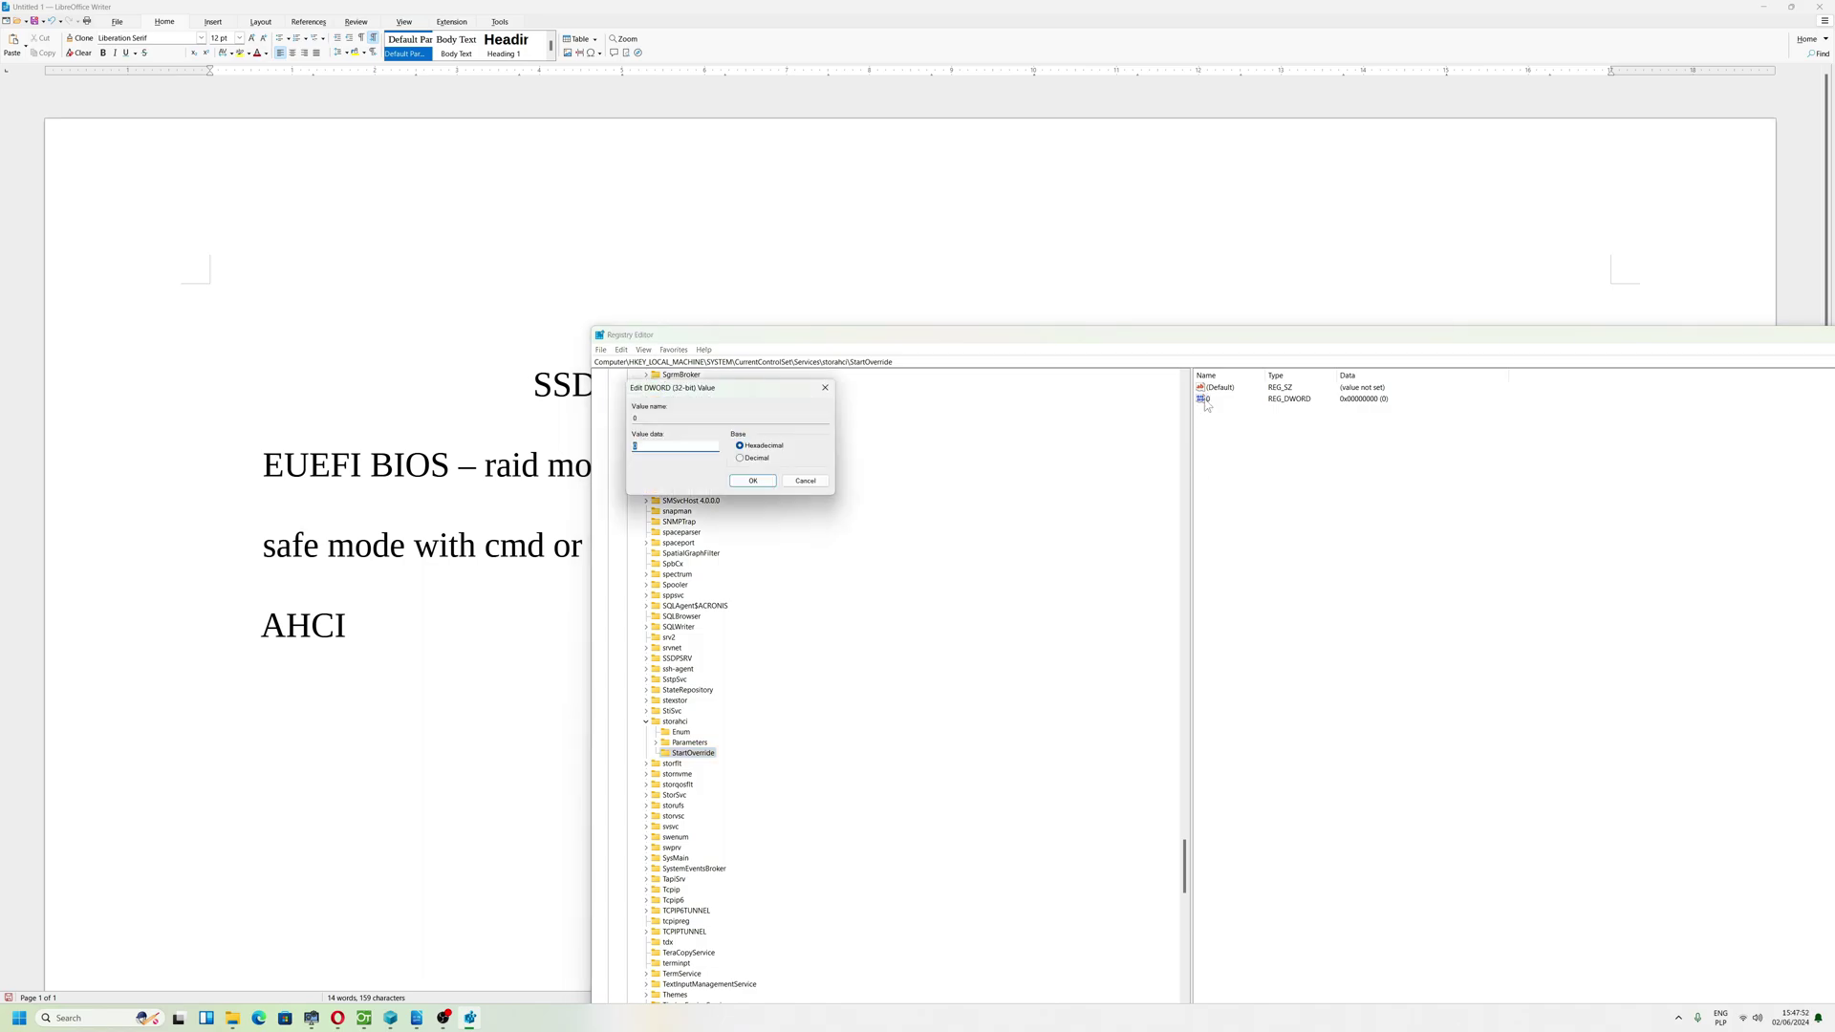
left_click(646, 446)
left_click(753, 483)
left_click_drag(1477, 335, 809, 293)
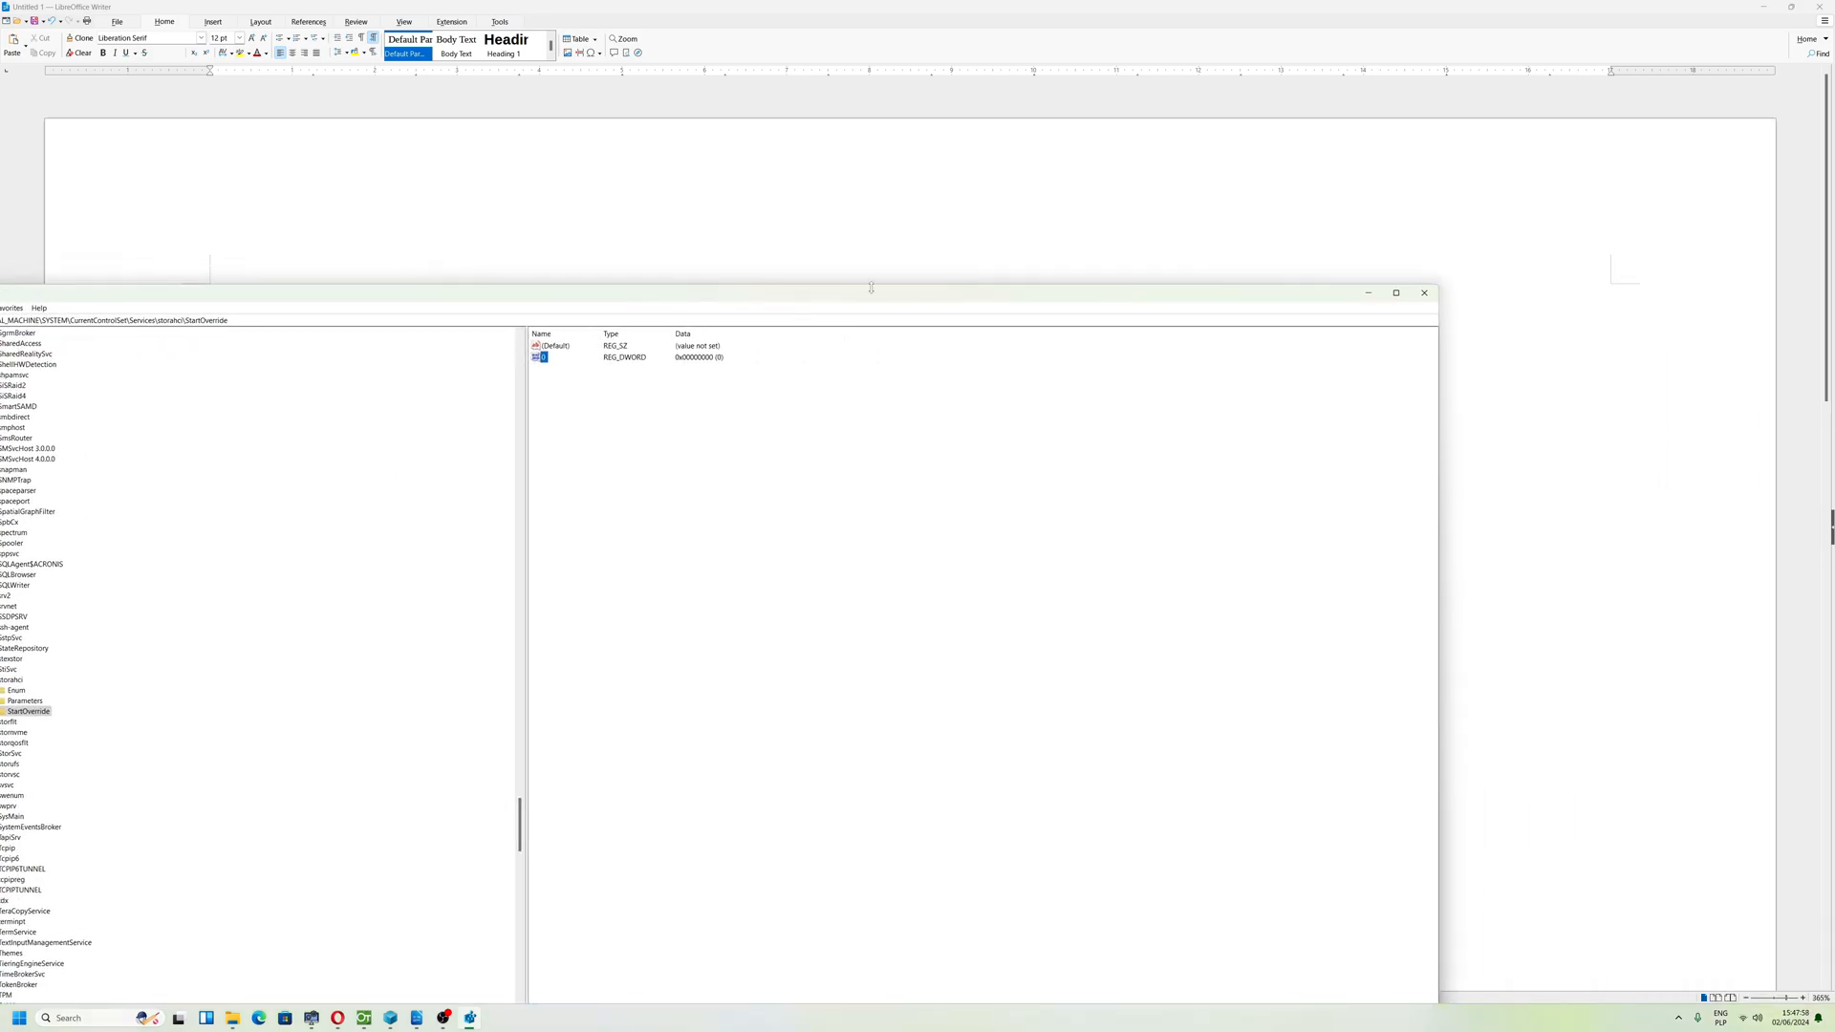
Close Registry Editor and cancel the Save As dialog for the notes.
left_click(1420, 291)
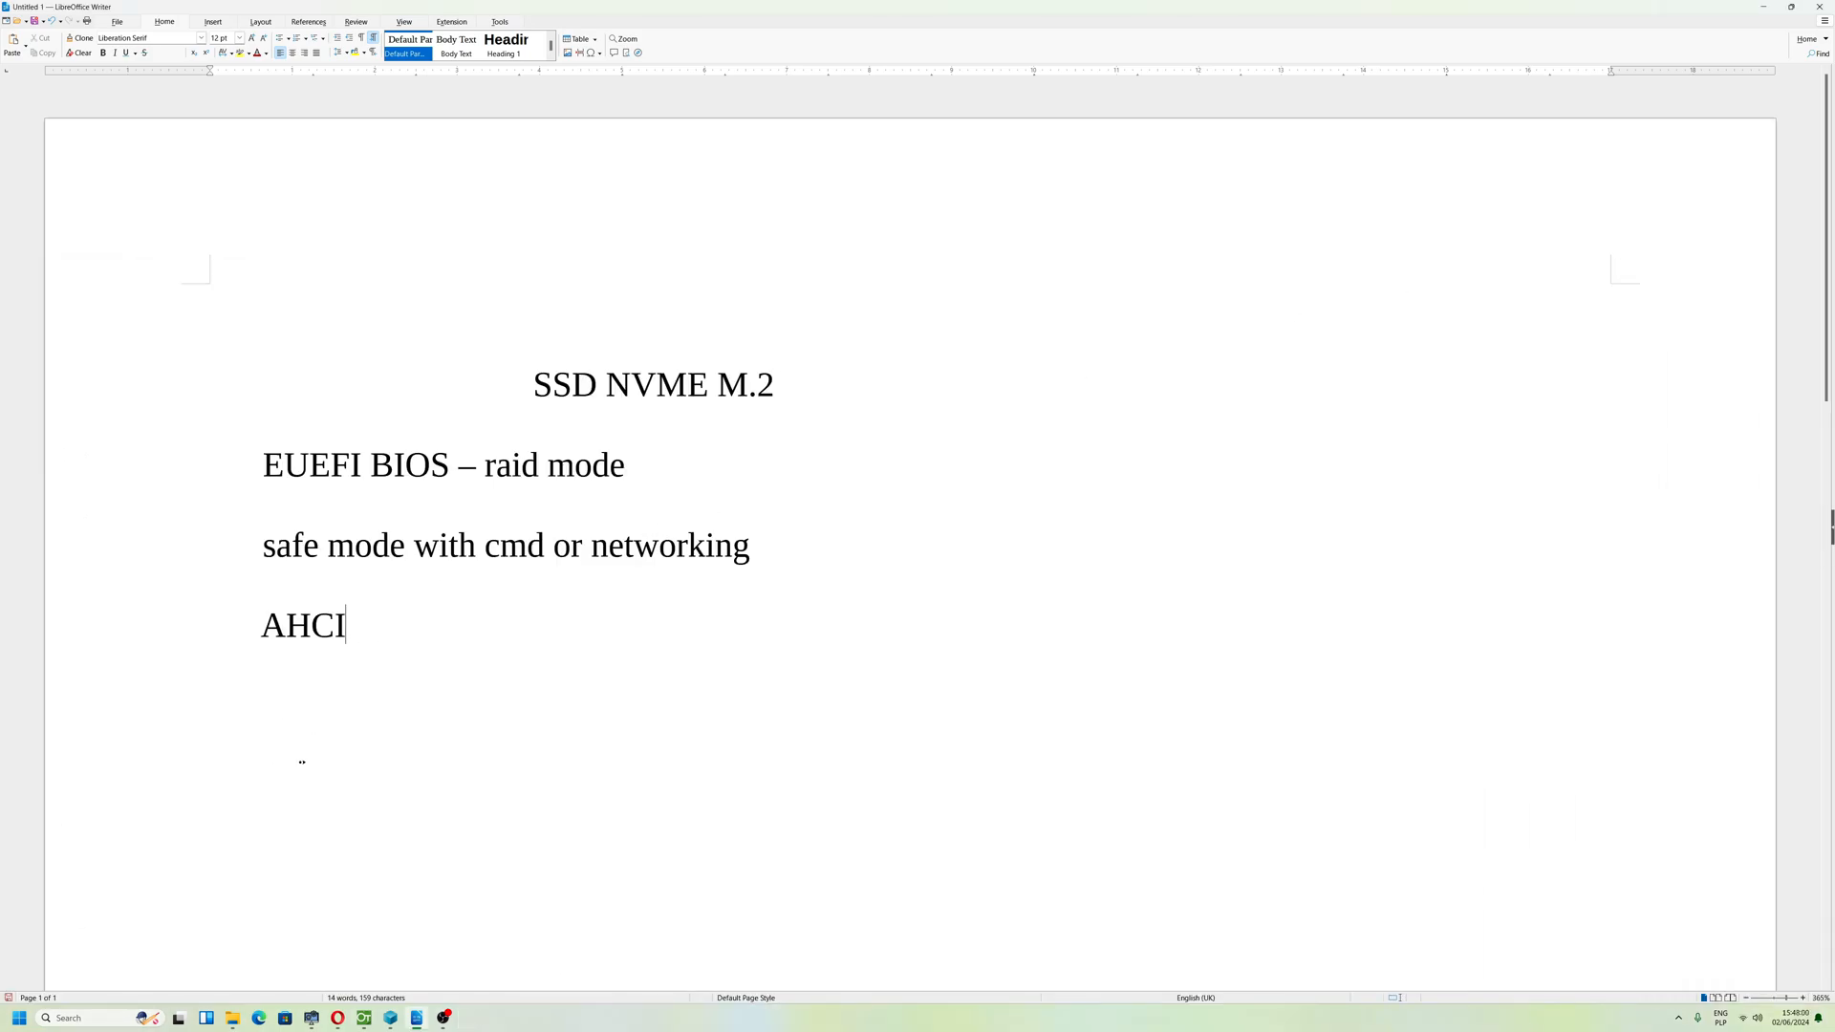
left_click(33, 20)
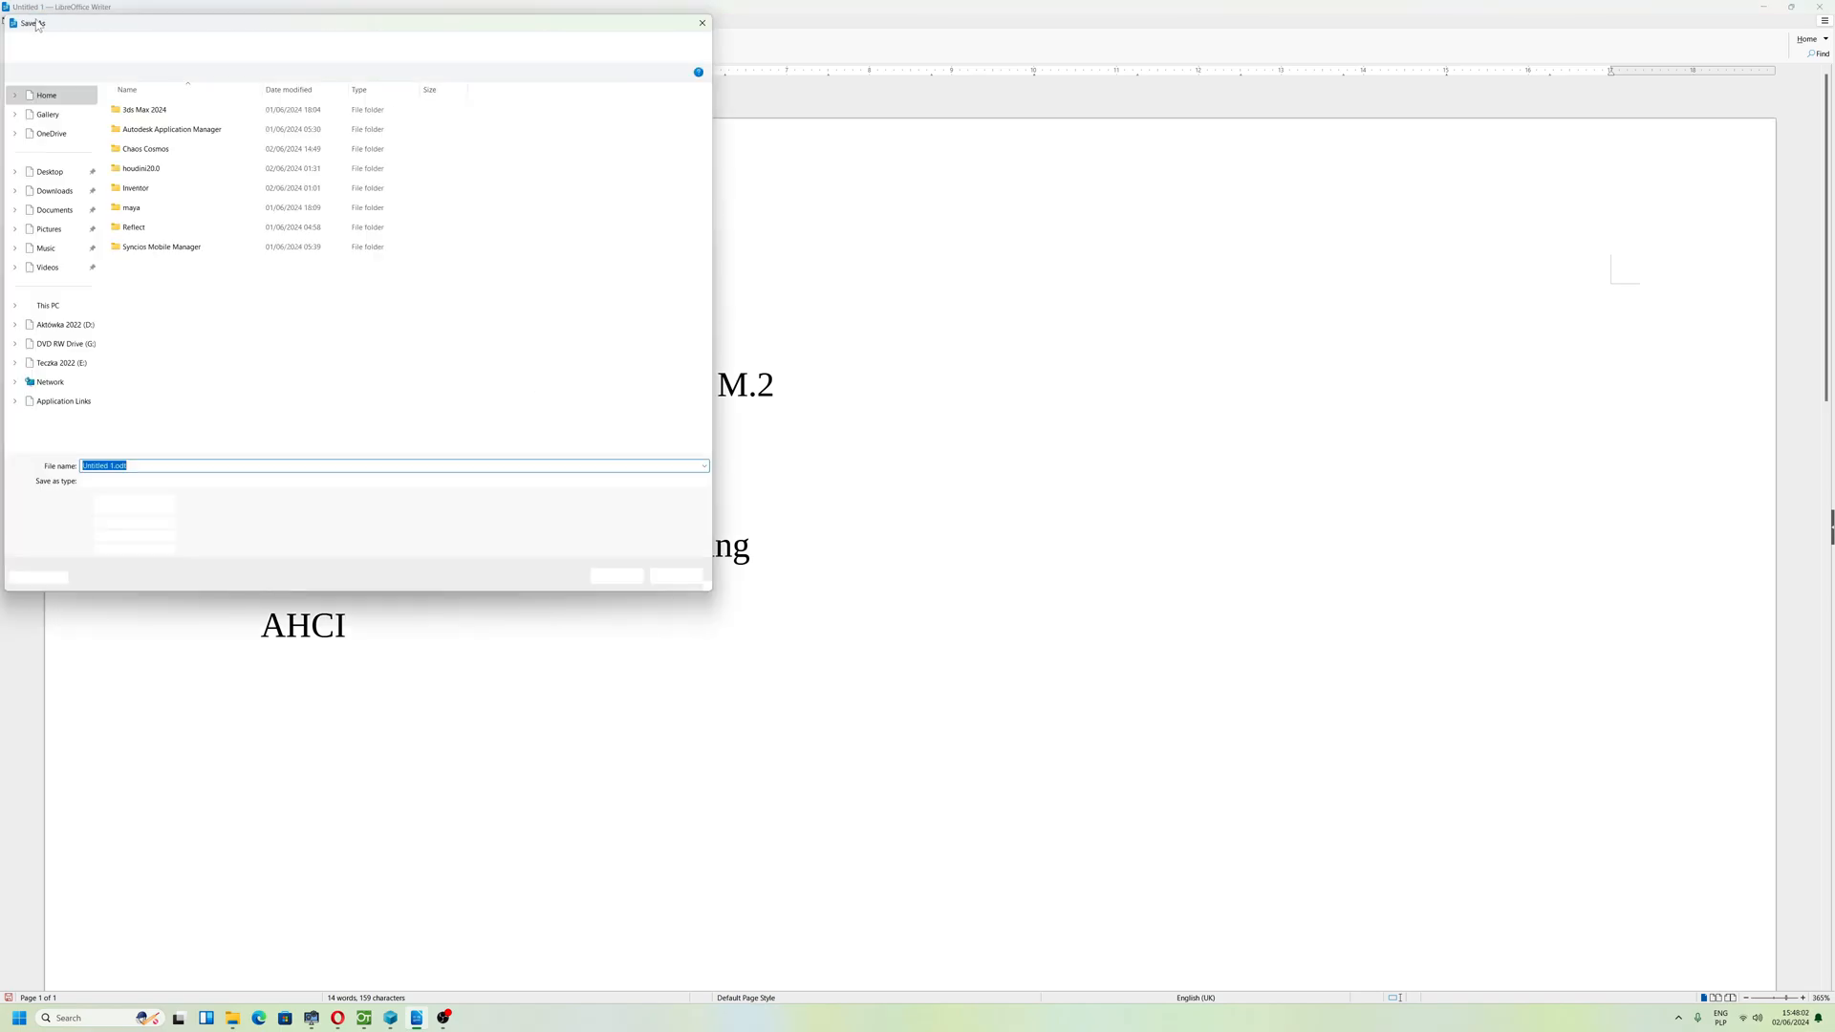
left_click(676, 576)
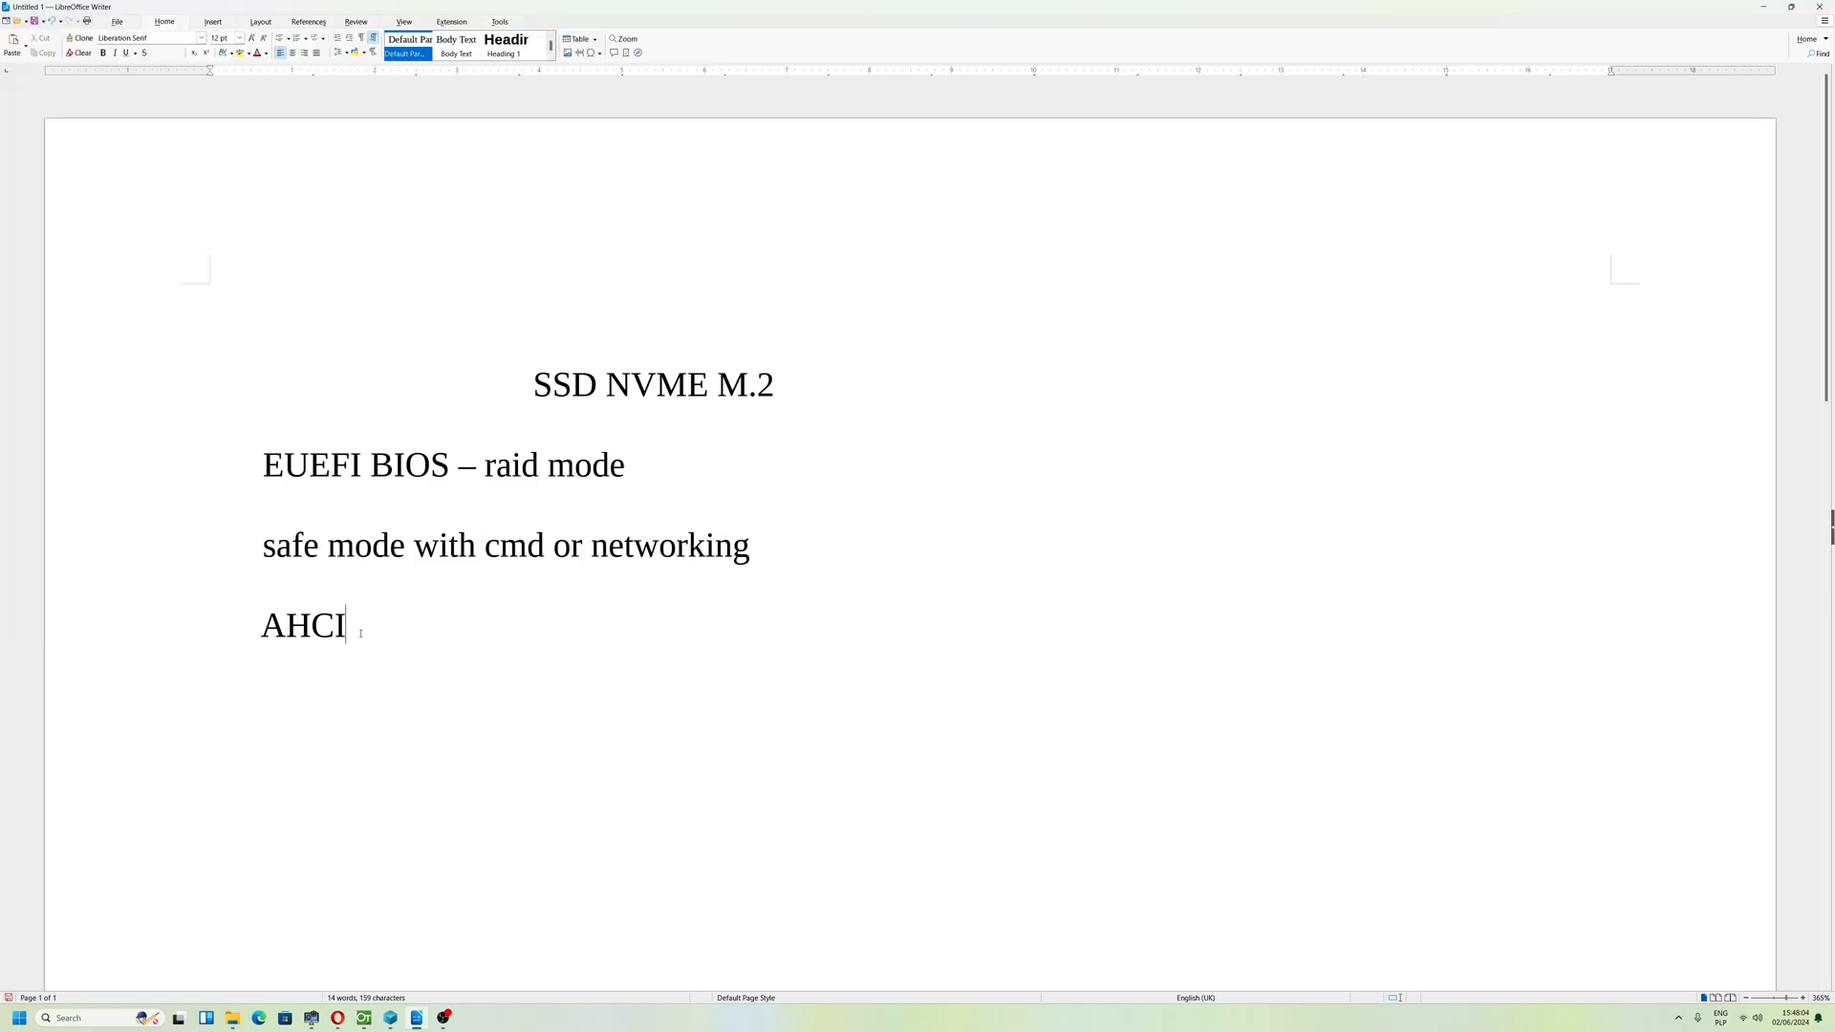
Scrub briefly through the OpenToonz animation frames, then minimize it to return to Writer.
left_click(417, 1019)
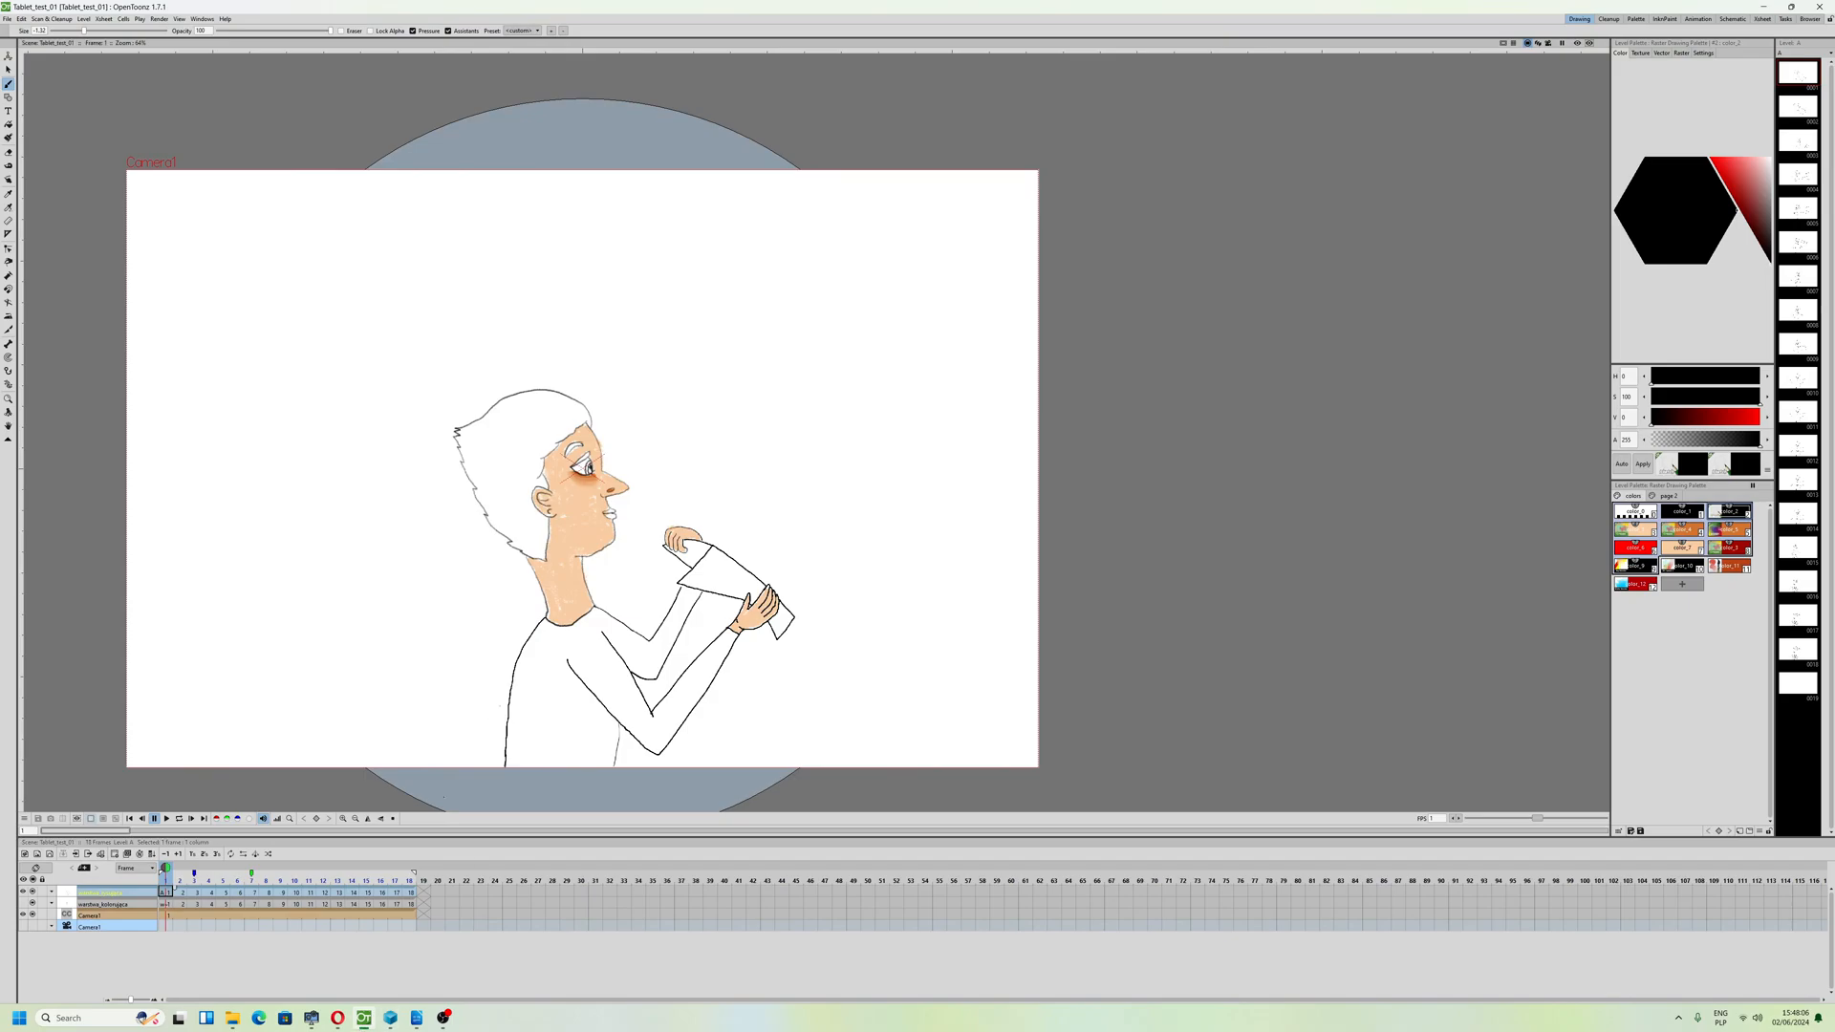
left_click_drag(409, 895, 396, 896)
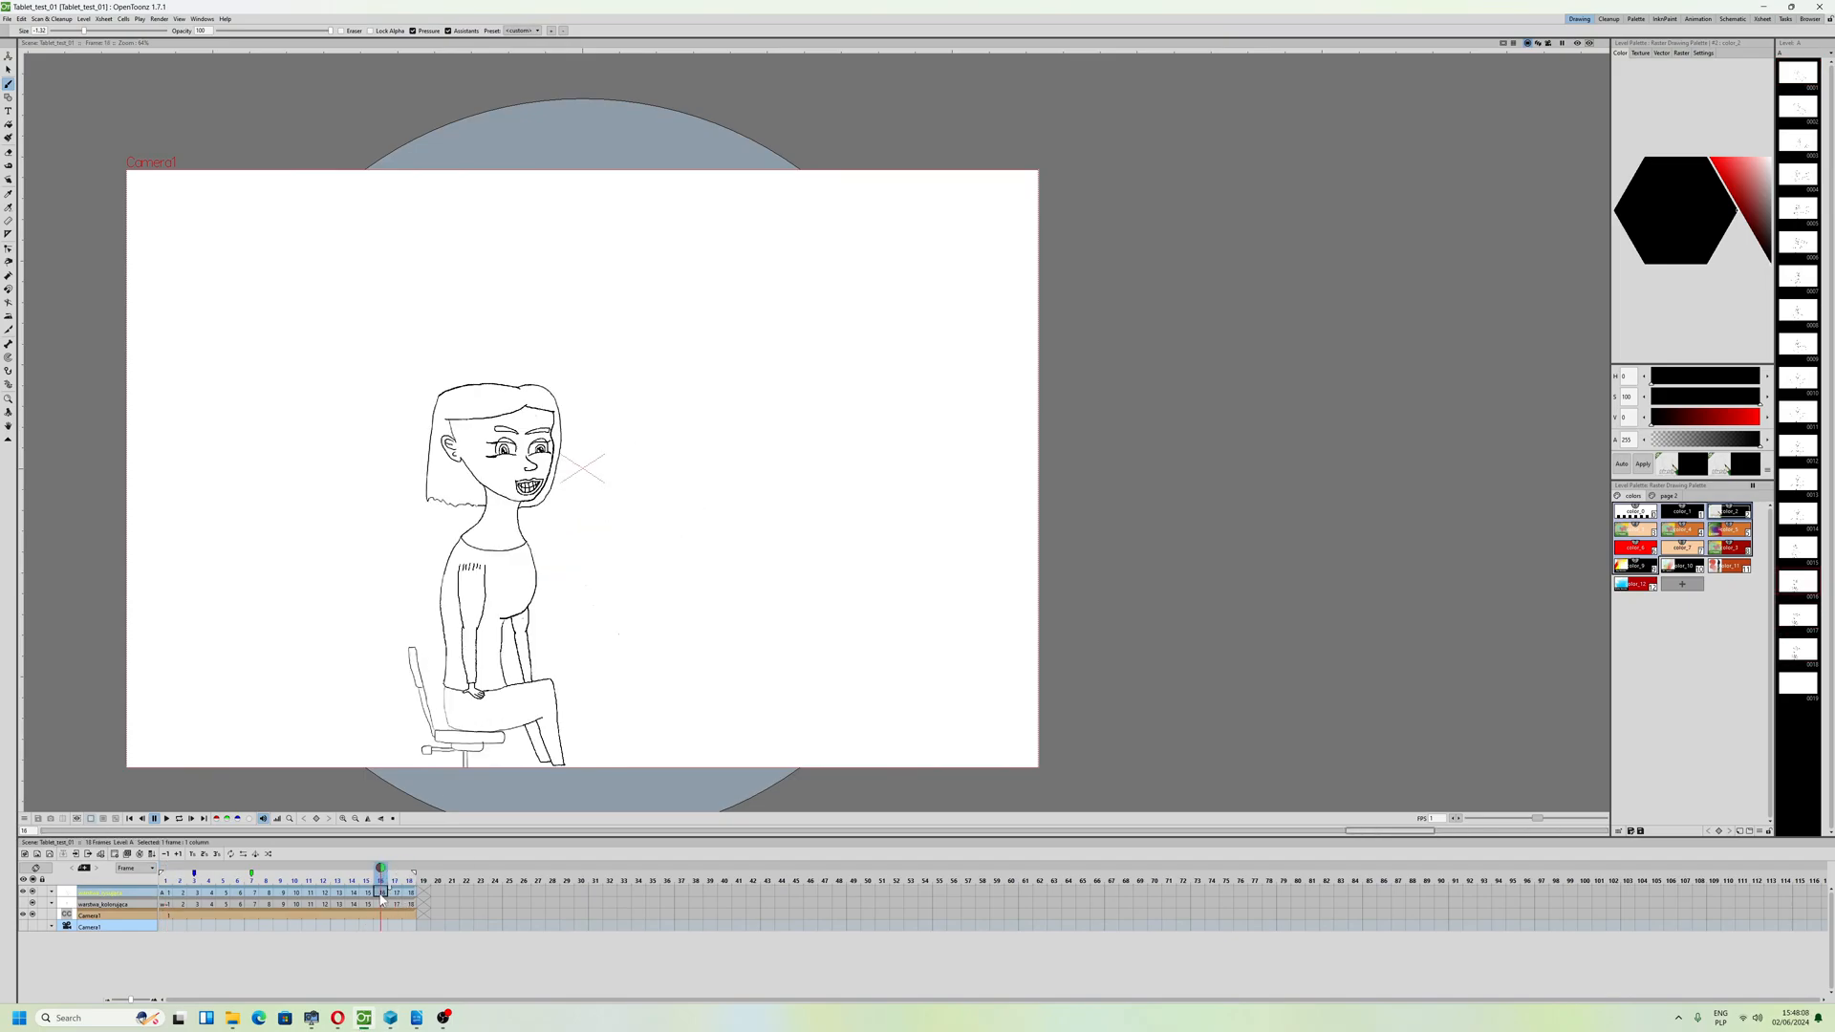
left_click_drag(414, 897, 352, 893)
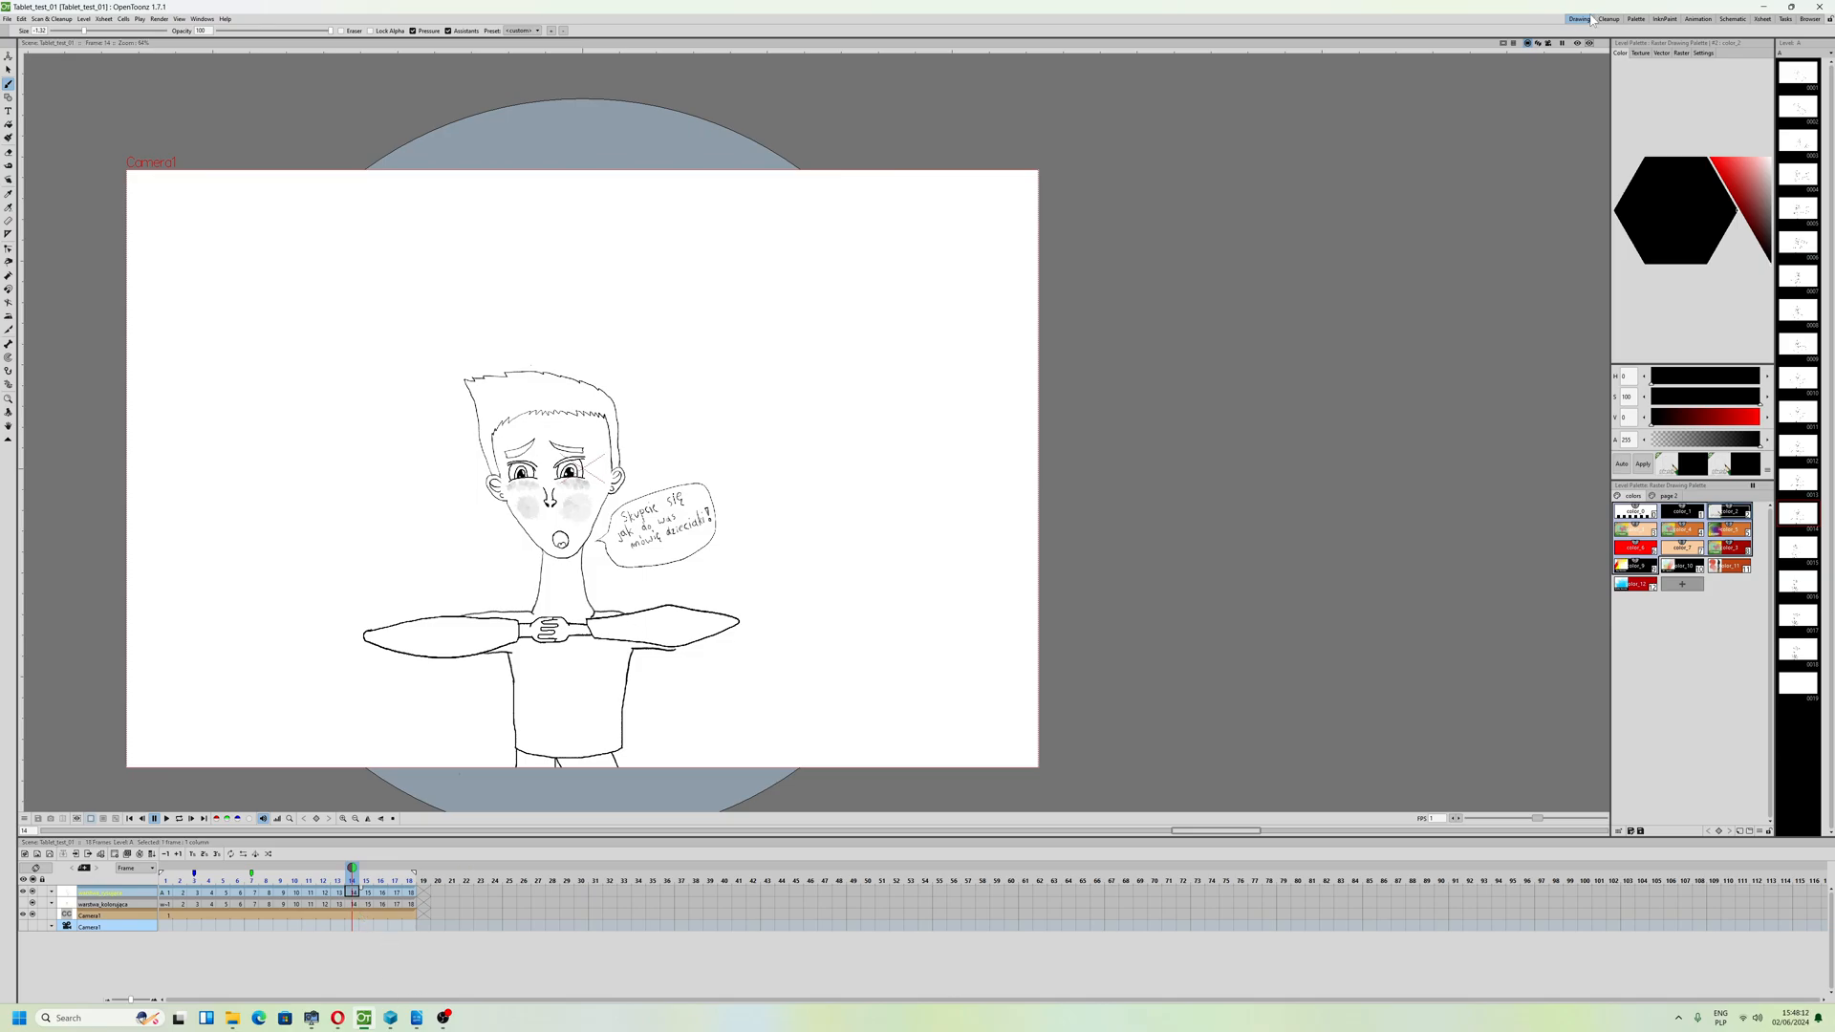
left_click(1765, 7)
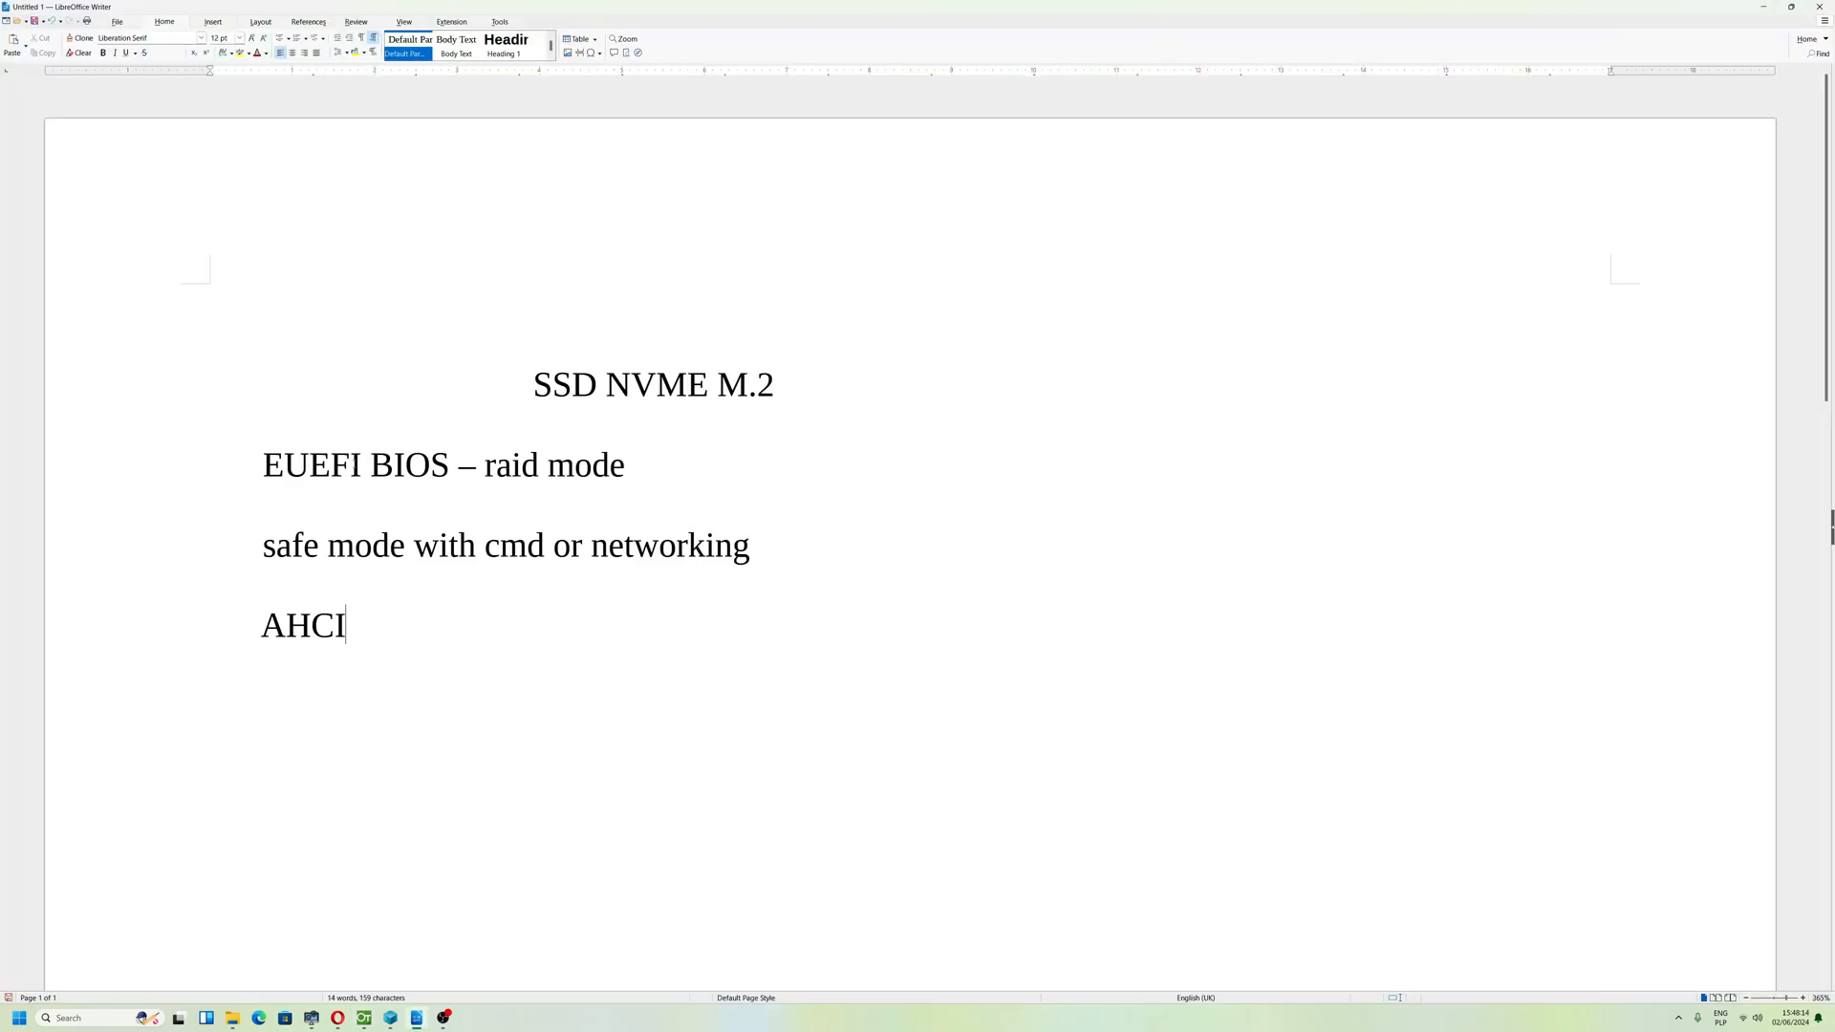
Append ' ASUS TUF PLUS Gaming B450' after 'raid mode' on the EUEFI BIOS line.
left_click_drag(264, 466, 461, 464)
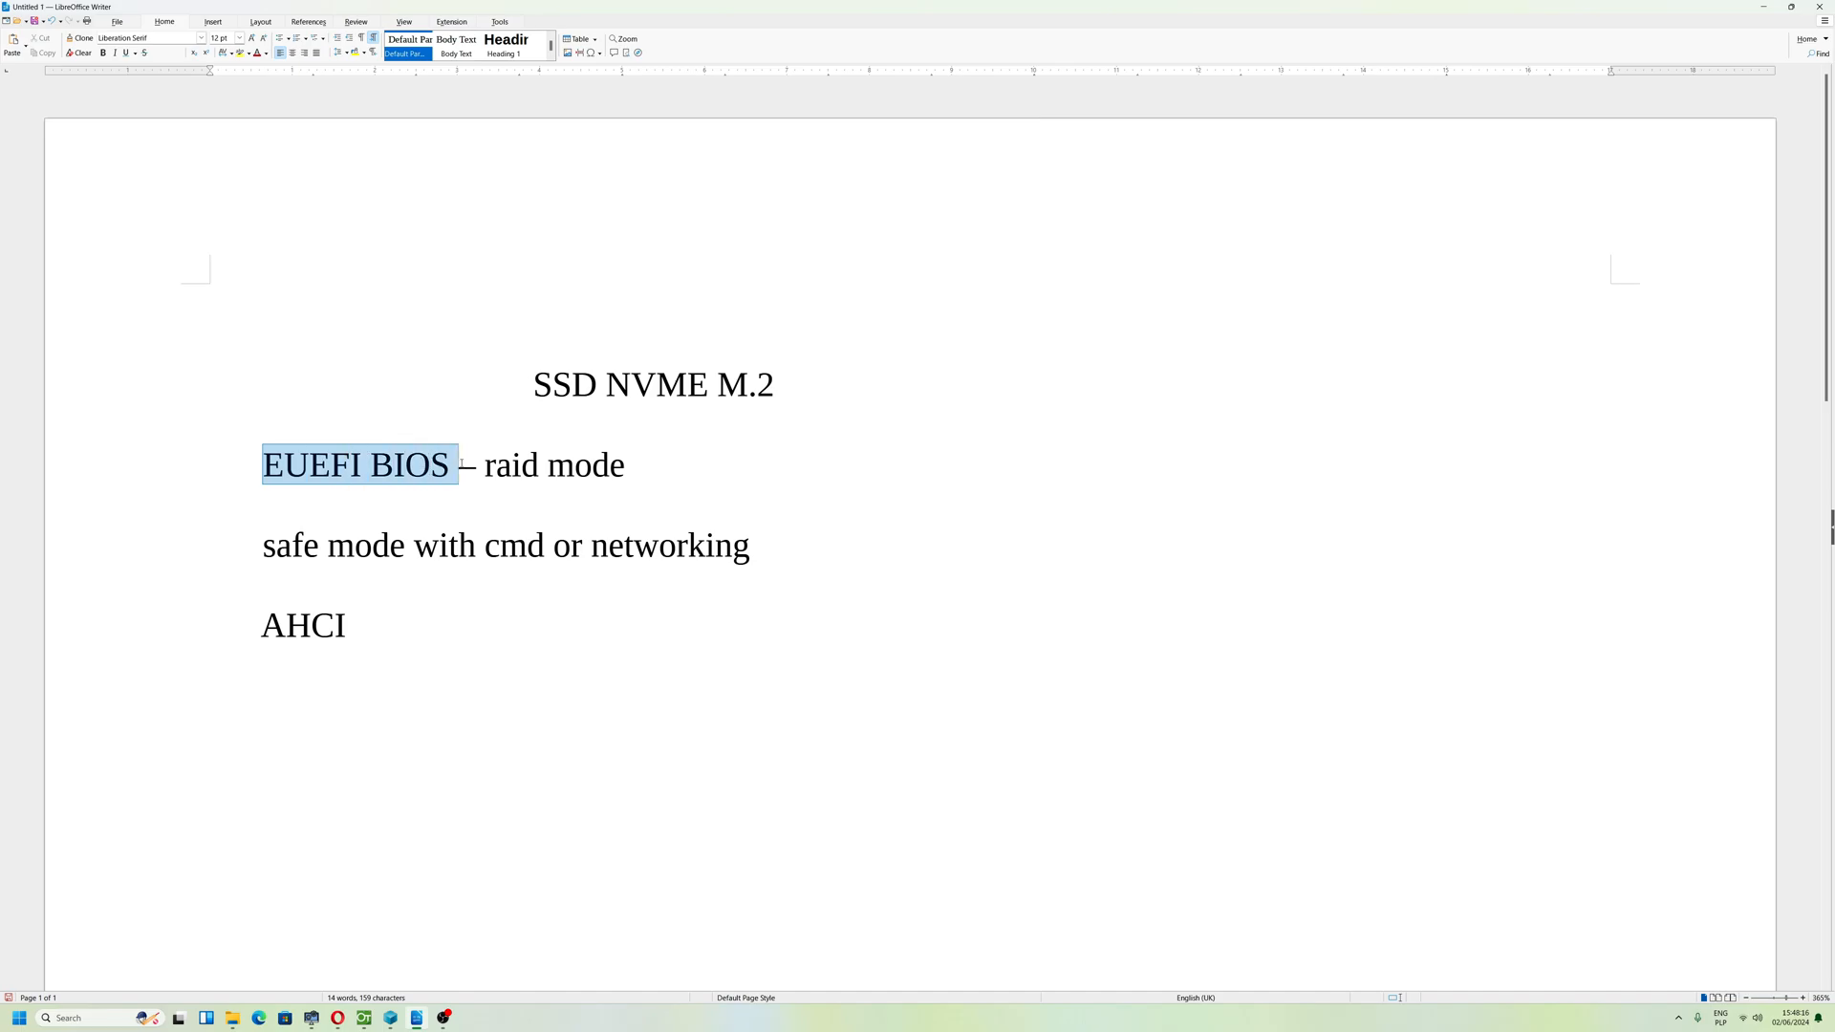
key("Left")
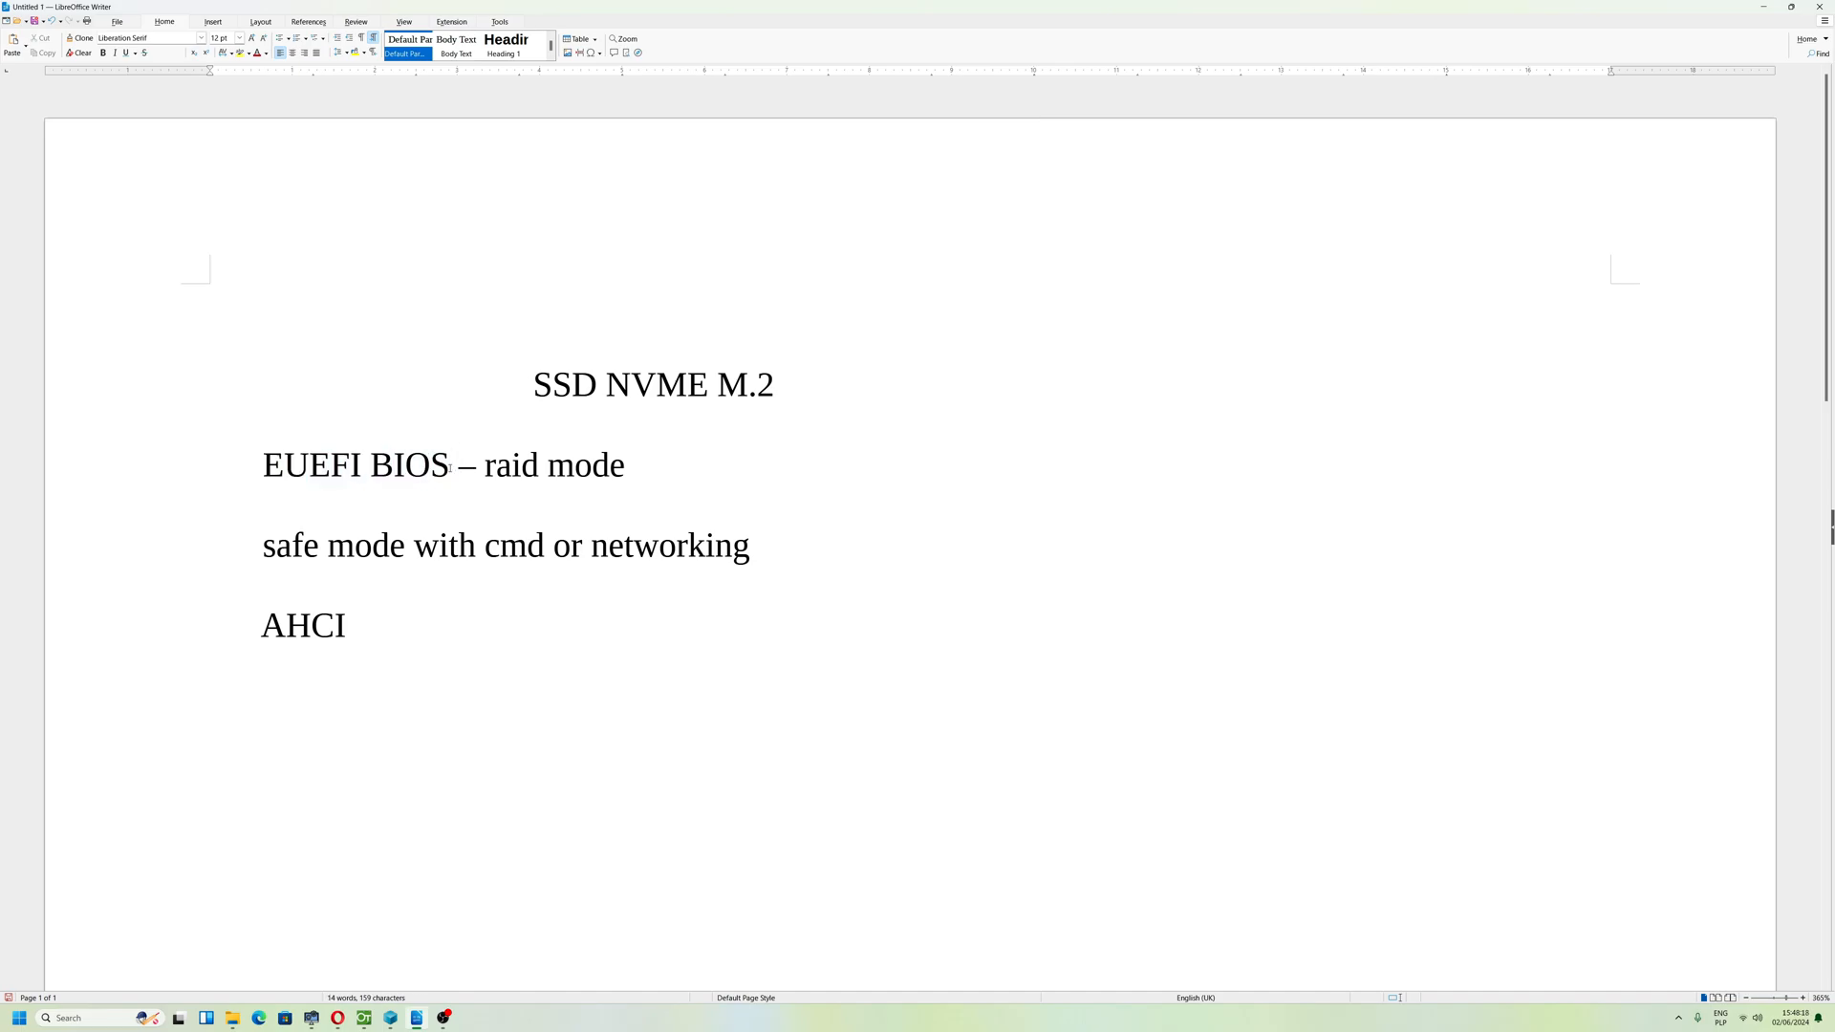
left_click(635, 464)
type("AS")
type("US TUF ")
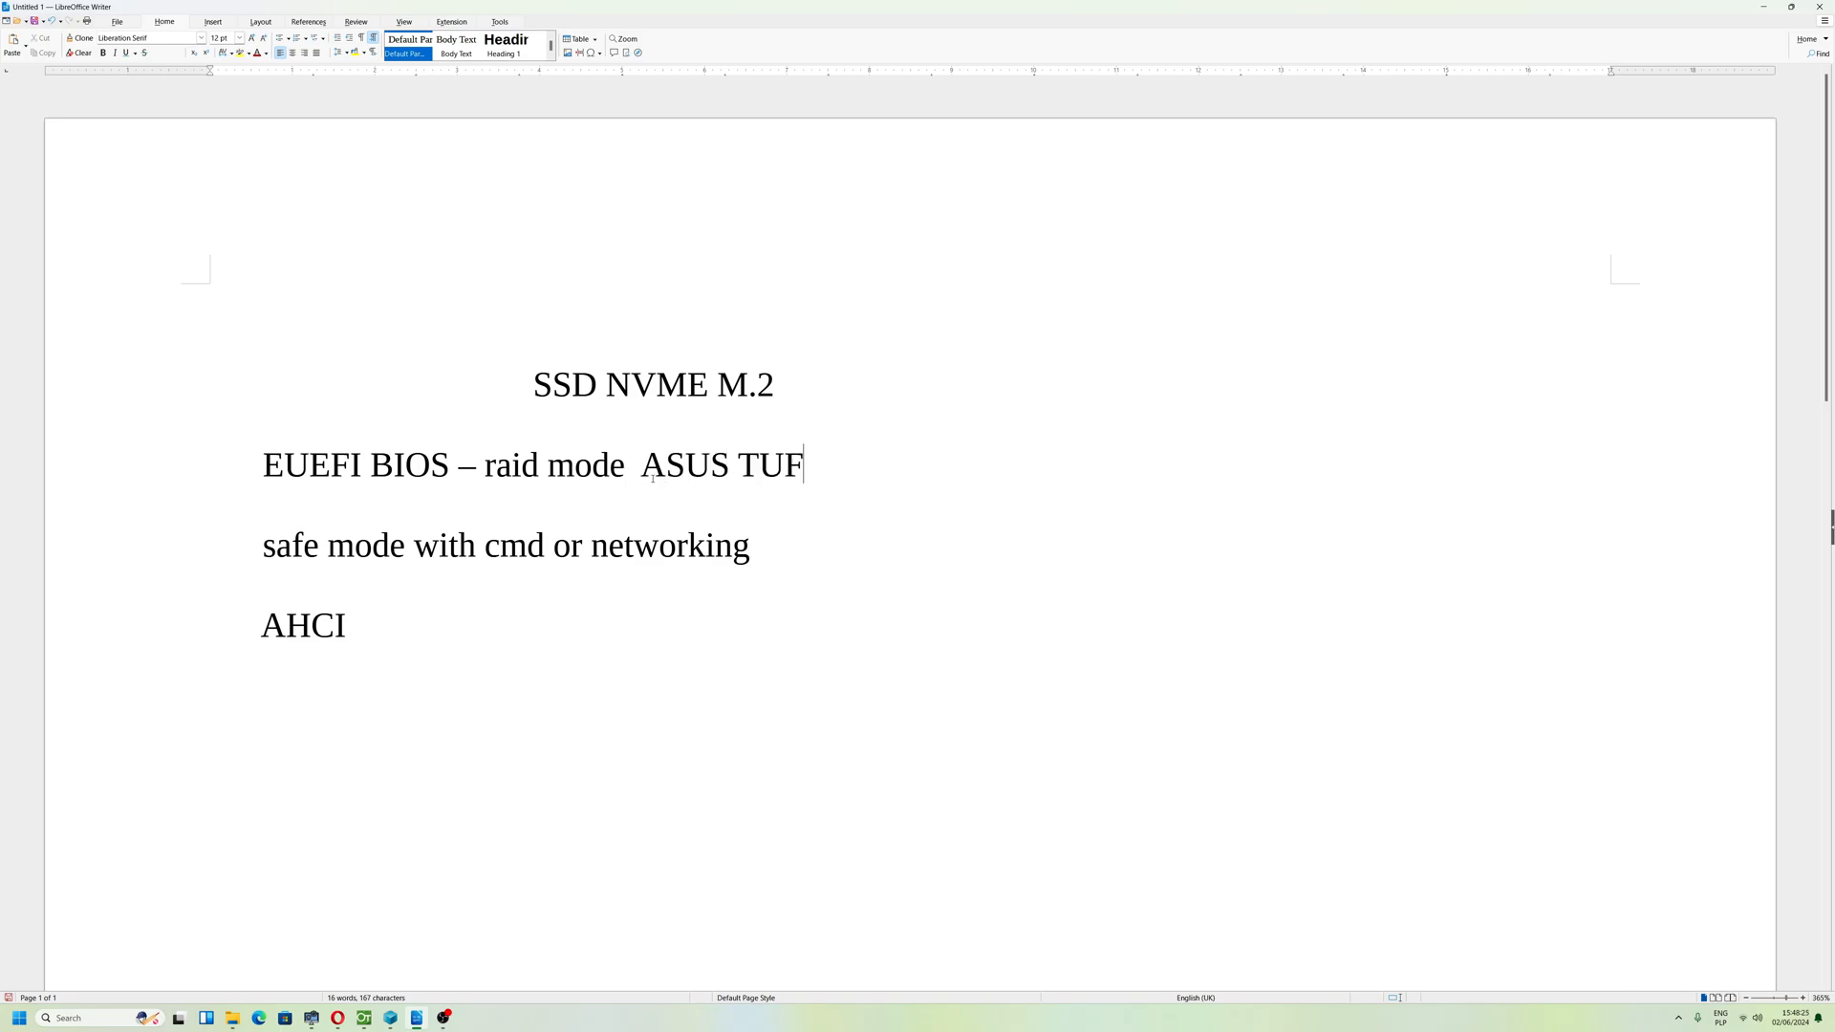
type("PLUS ")
type("Gam")
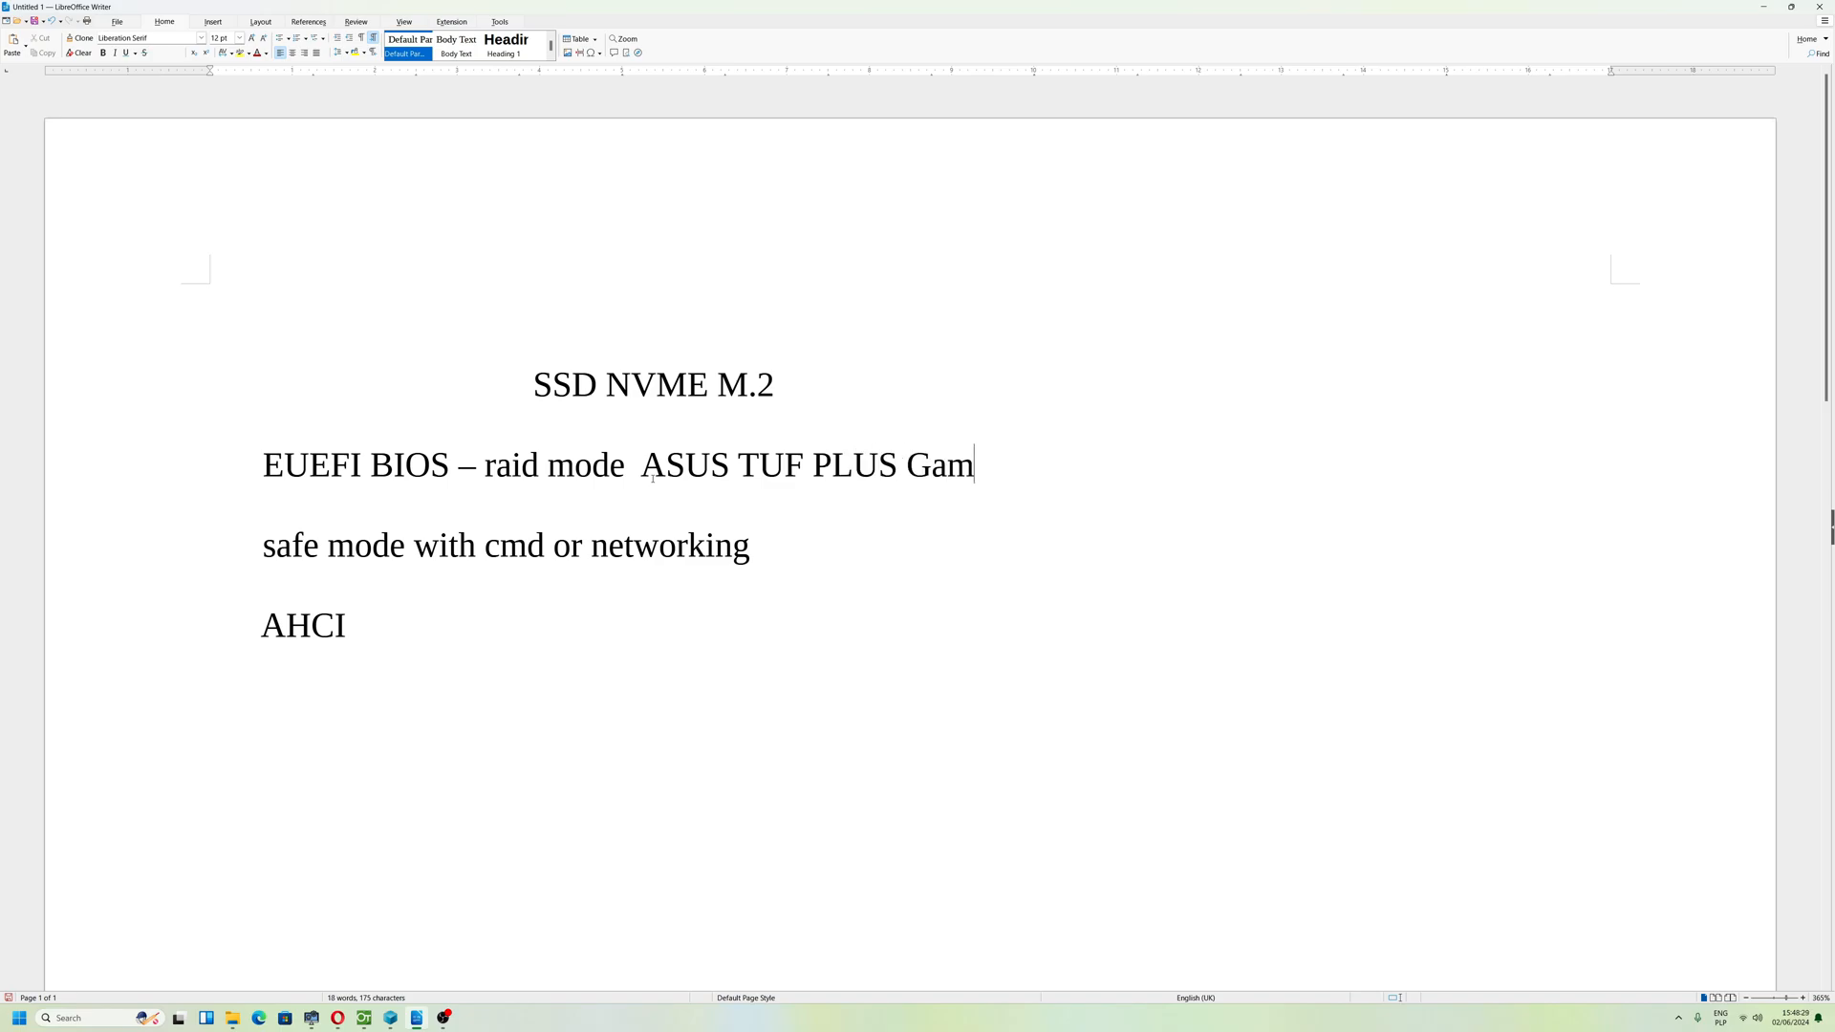
type("ing B")
type("450")
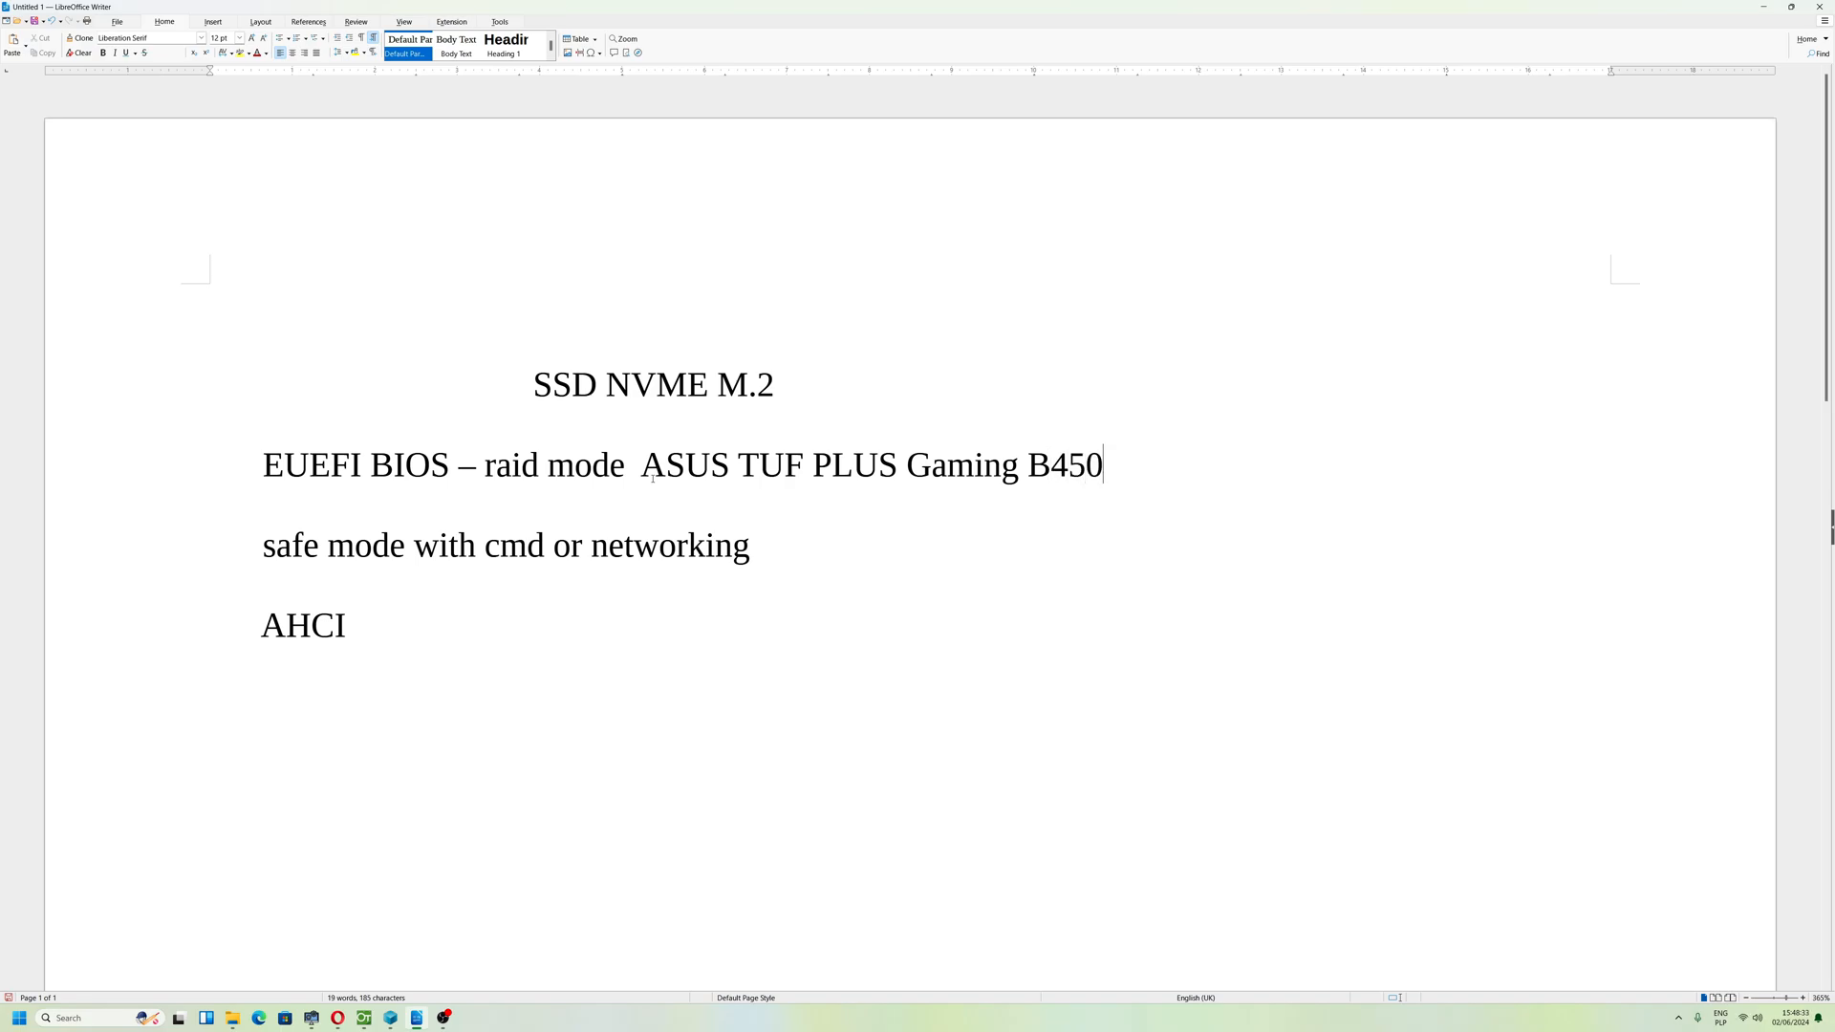
left_click_drag(1105, 469, 641, 467)
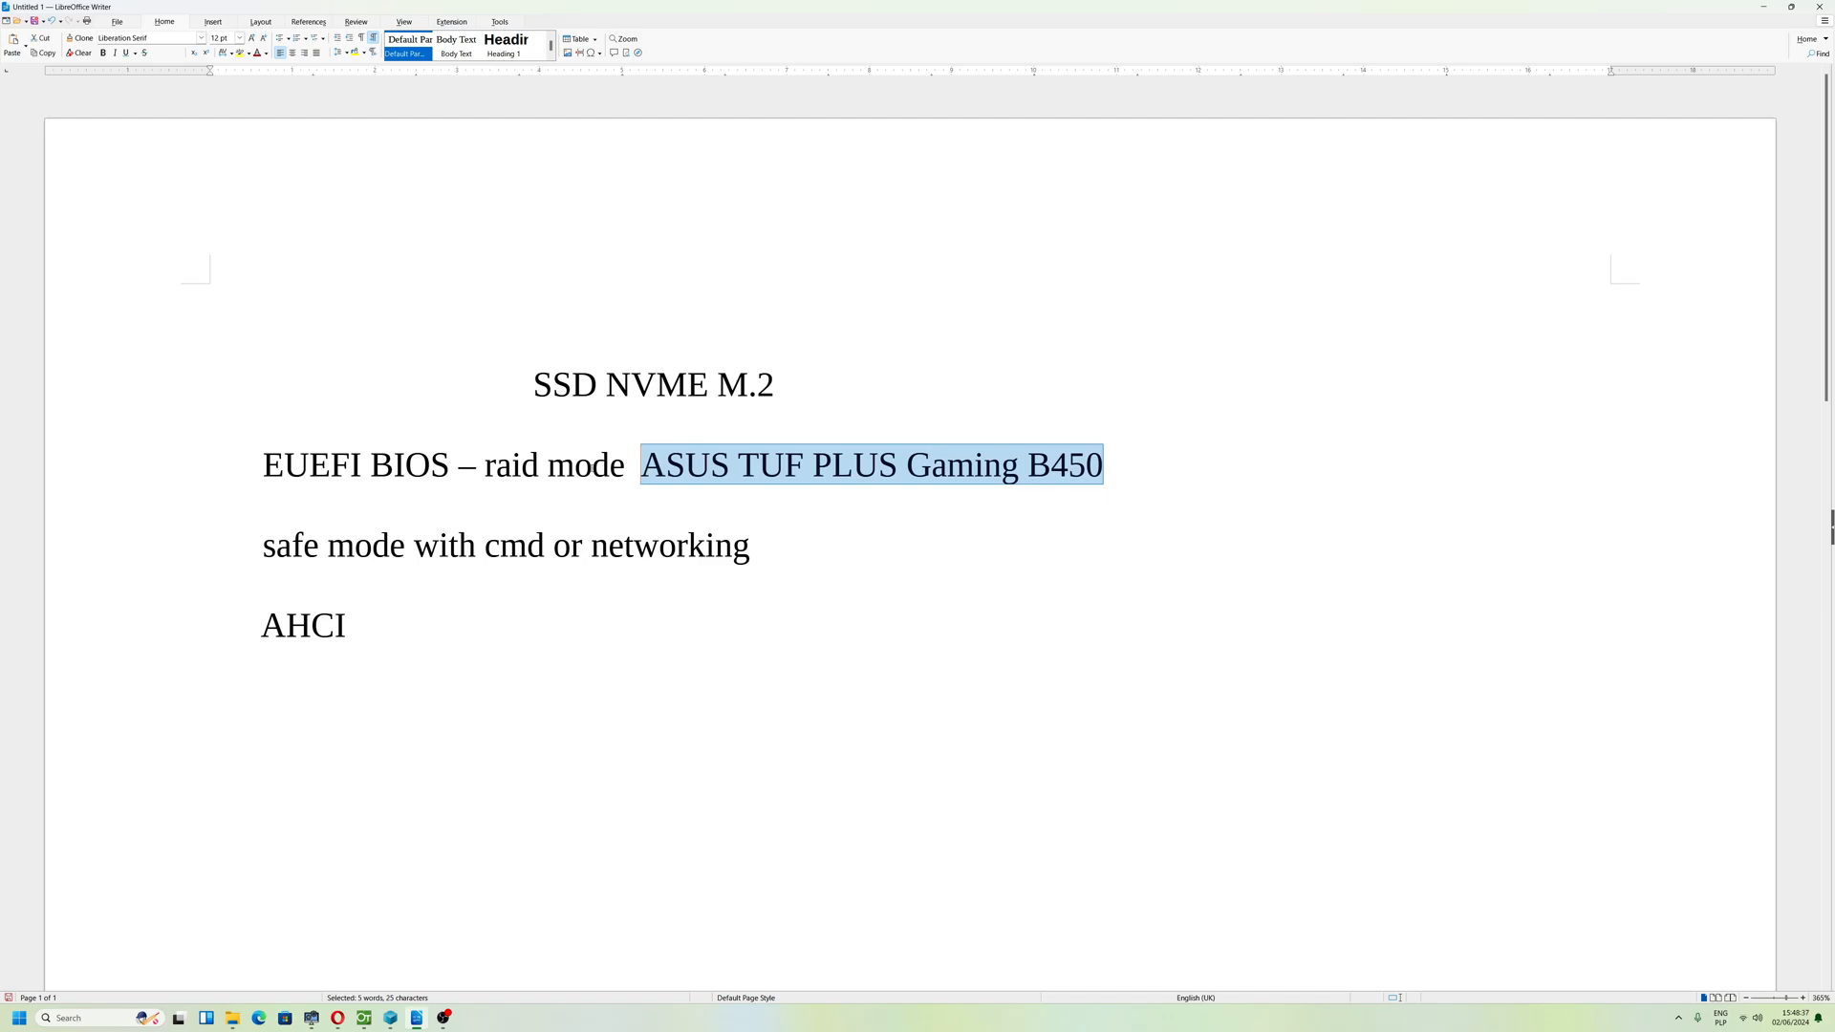
Review the notes by selecting 'raid mode', the SSD NVME M.2 title and 'AHCI' in turn.
left_click_drag(626, 466, 484, 466)
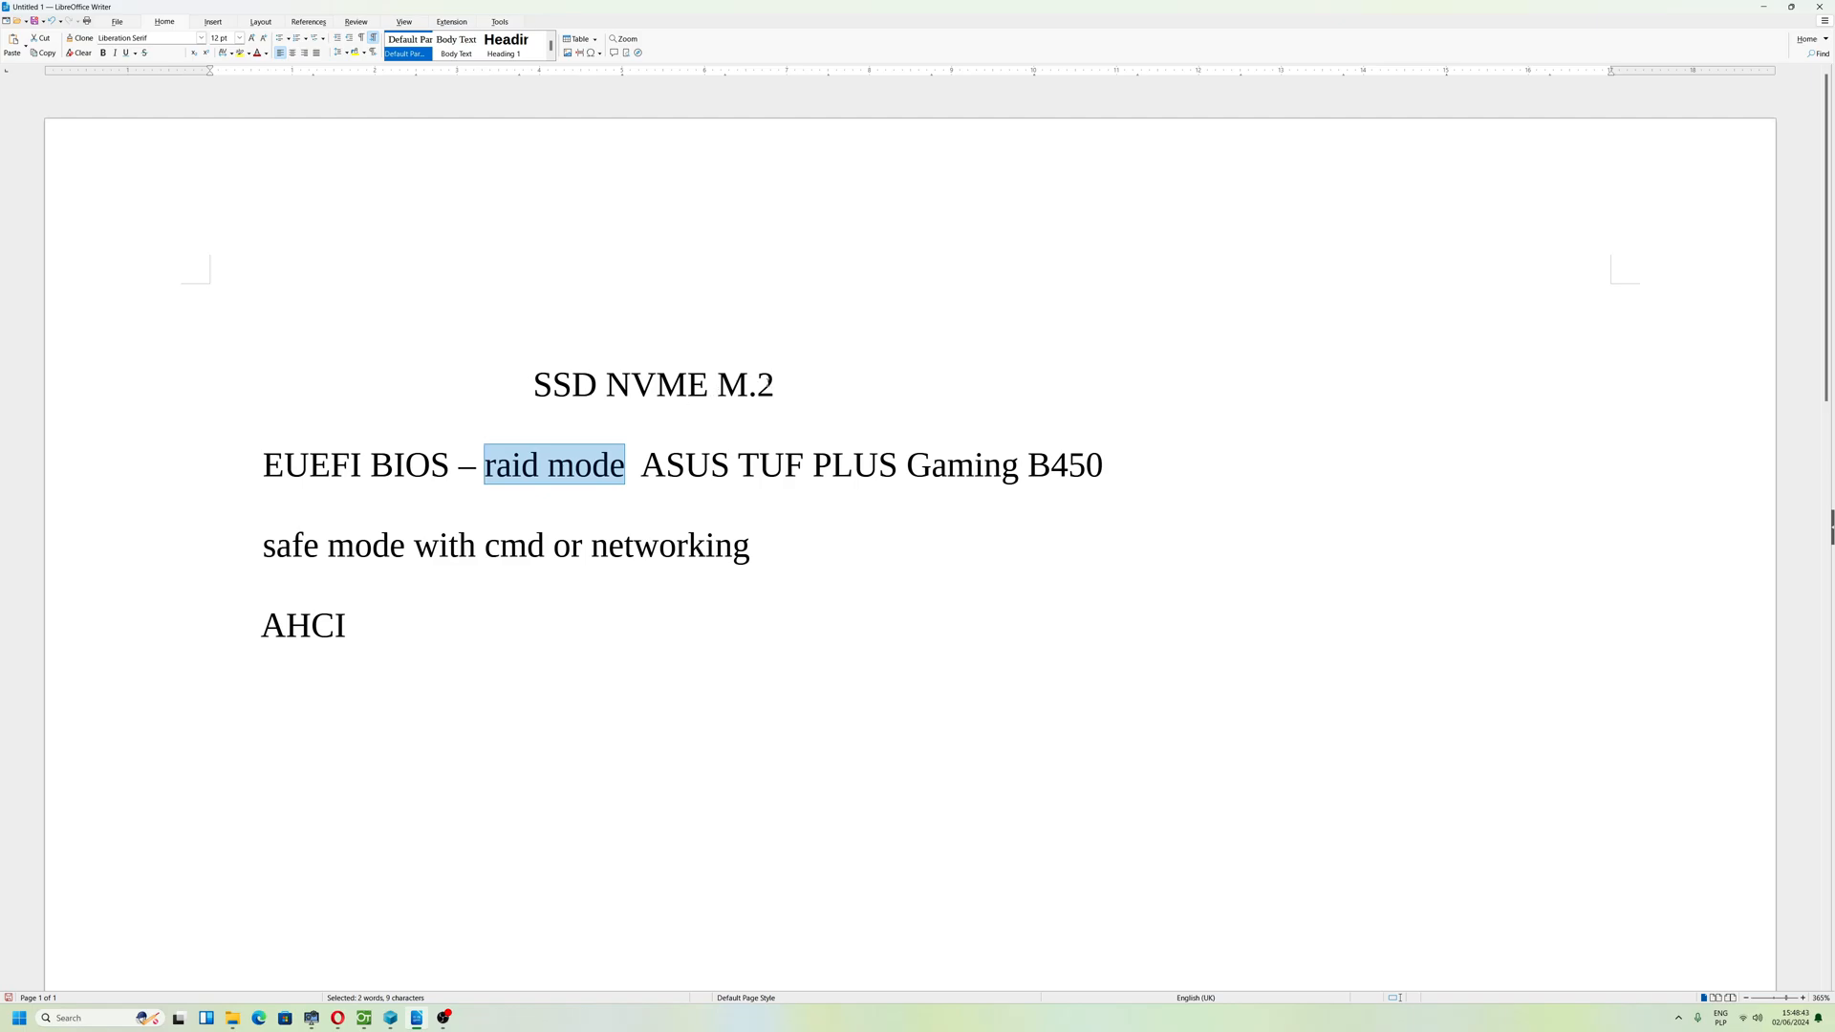
left_click_drag(775, 384, 530, 384)
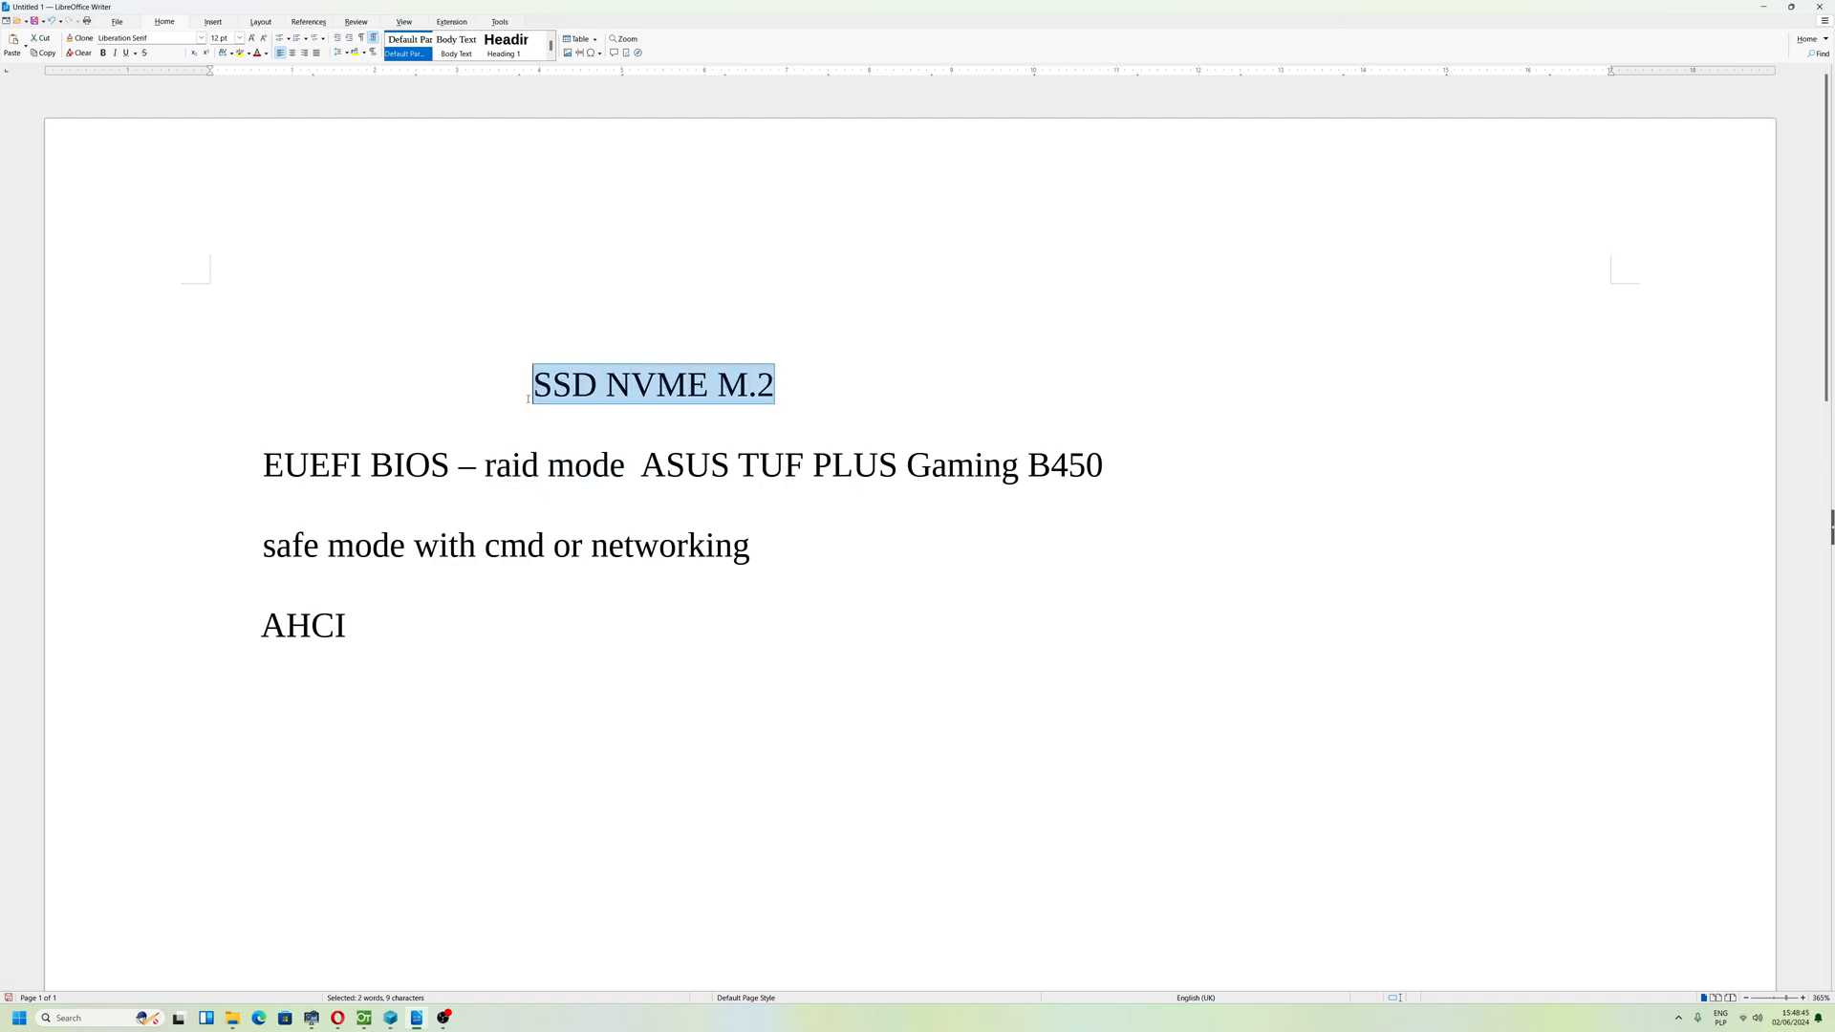
left_click(536, 464)
left_click_drag(626, 467, 483, 466)
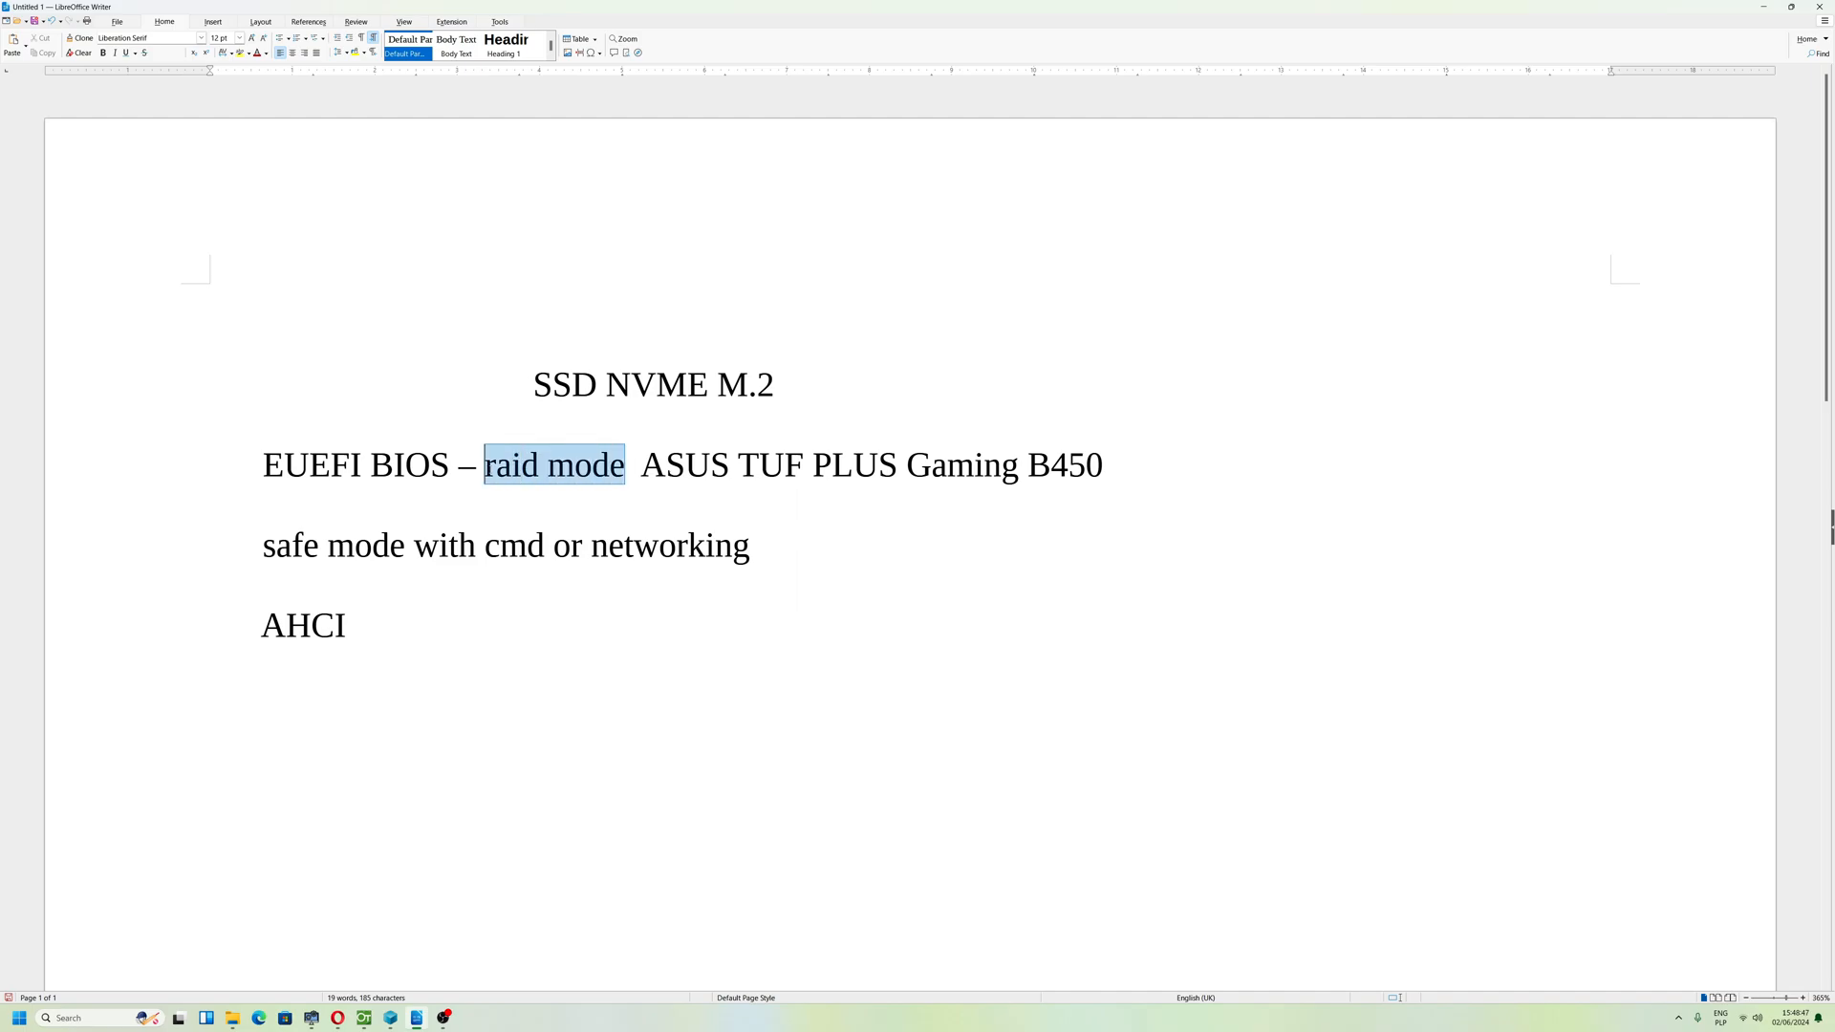
left_click_drag(348, 626, 260, 625)
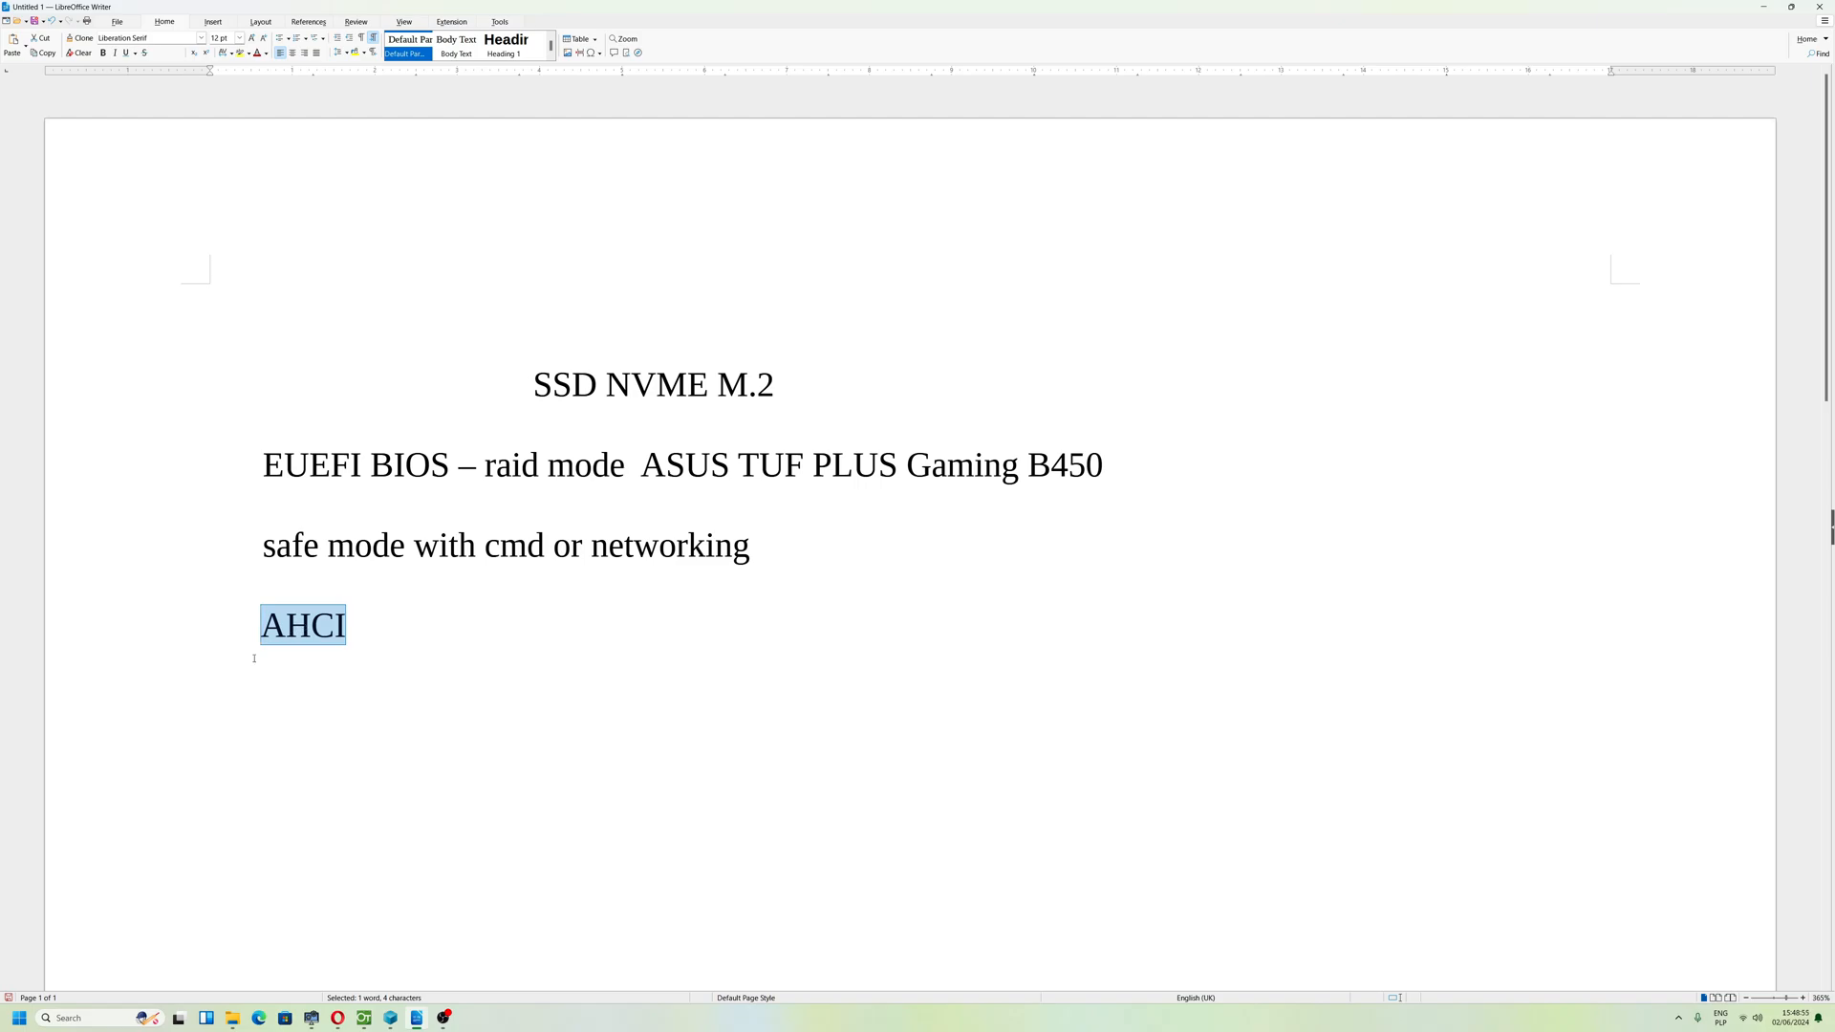
Launch Computer Management from This PC > Manage and show Device Manager.
key("super")
right_click(204, 833)
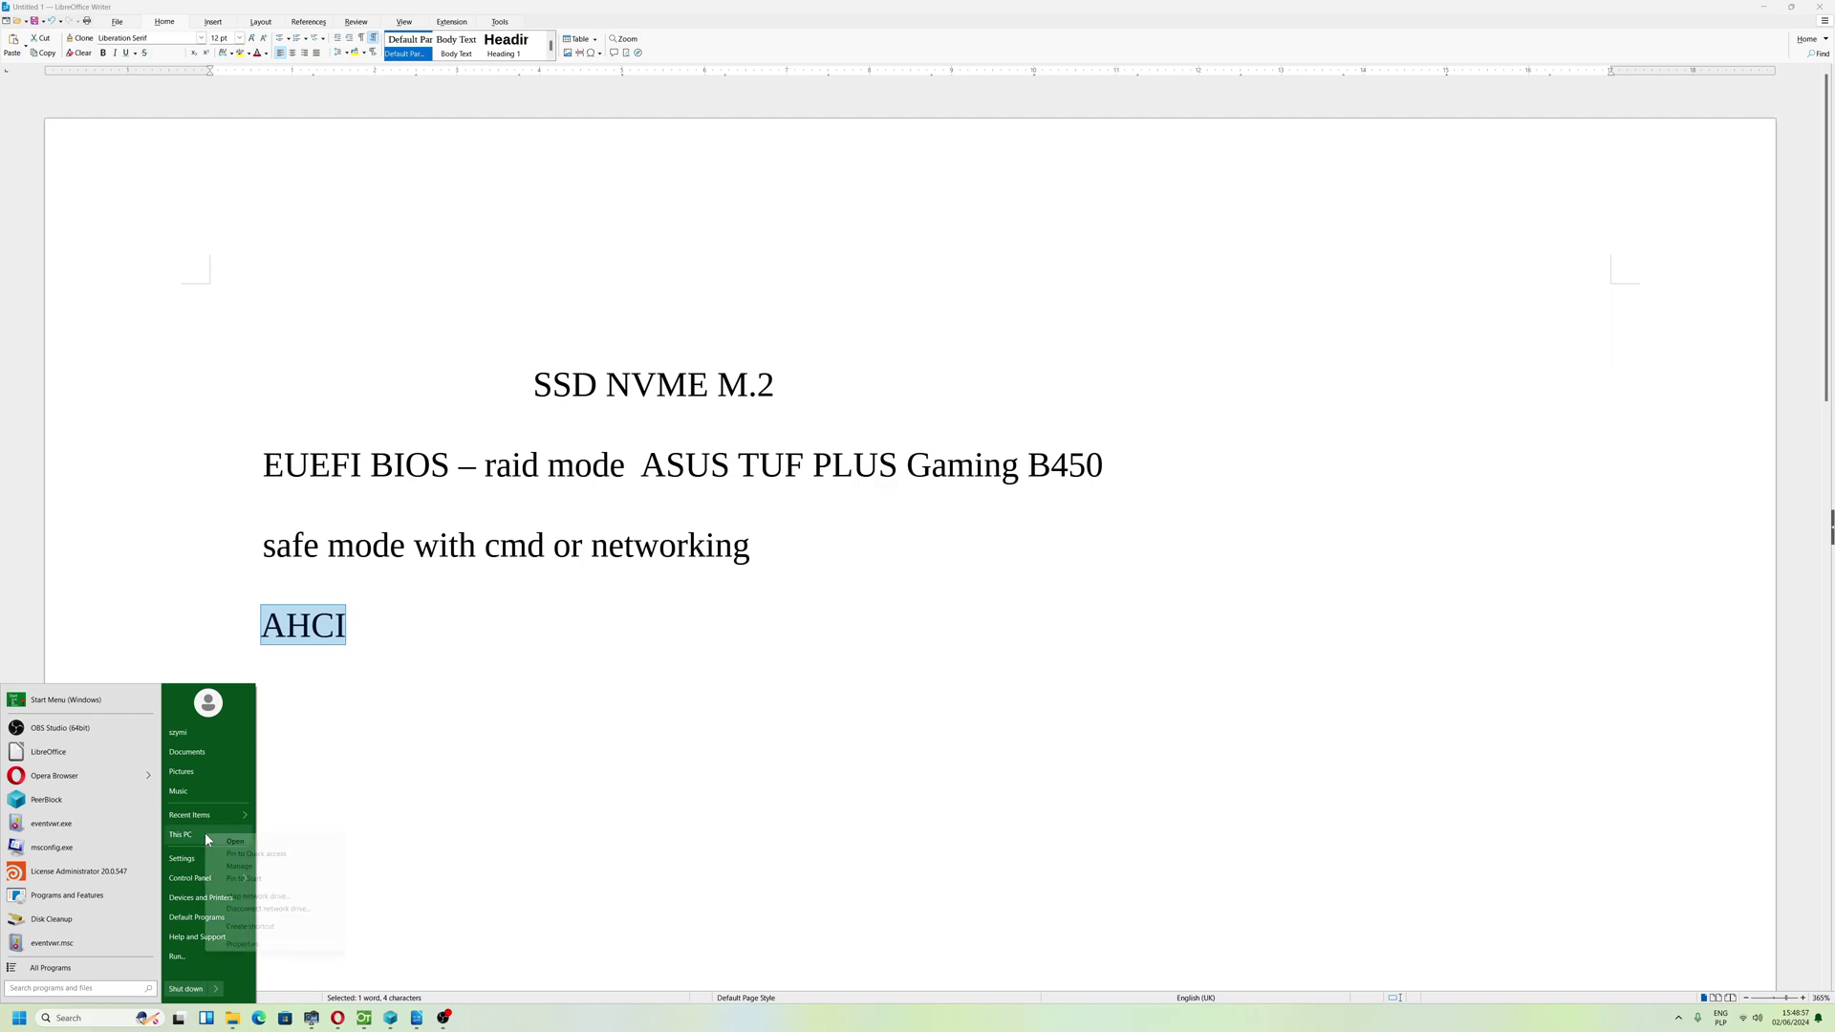
left_click(240, 866)
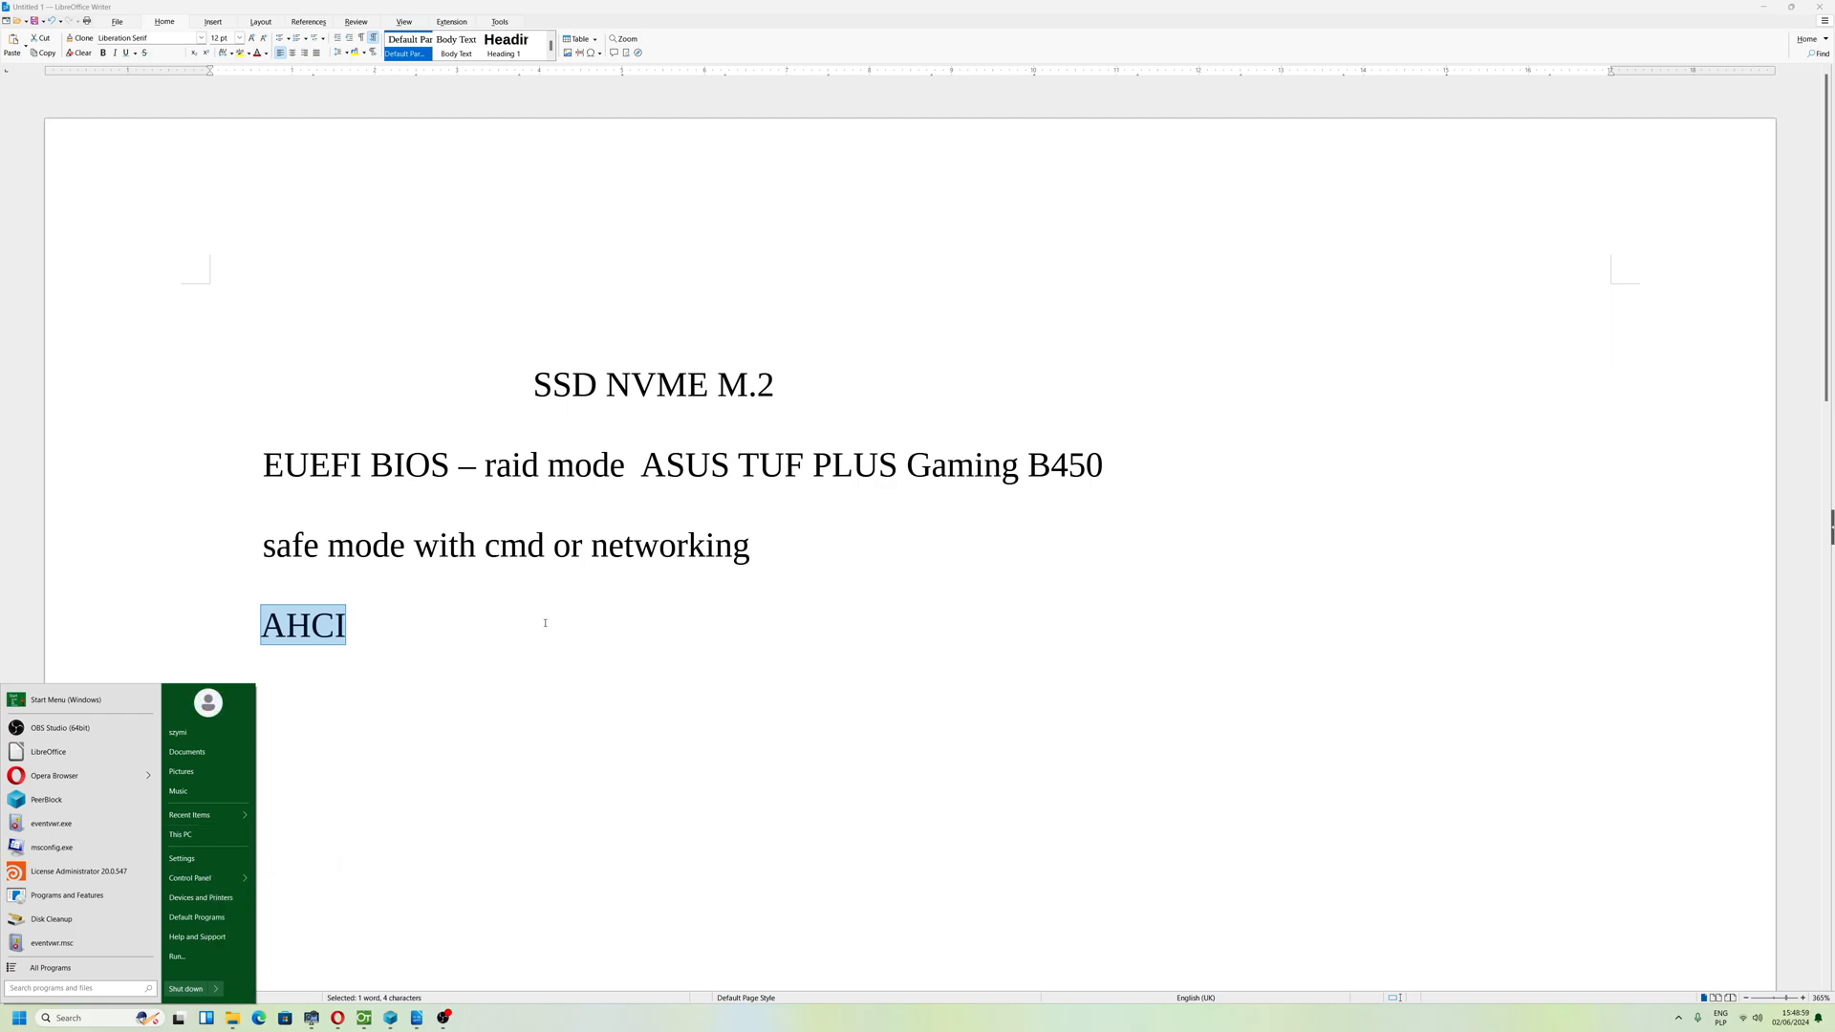
left_click_drag(245, 25, 568, 182)
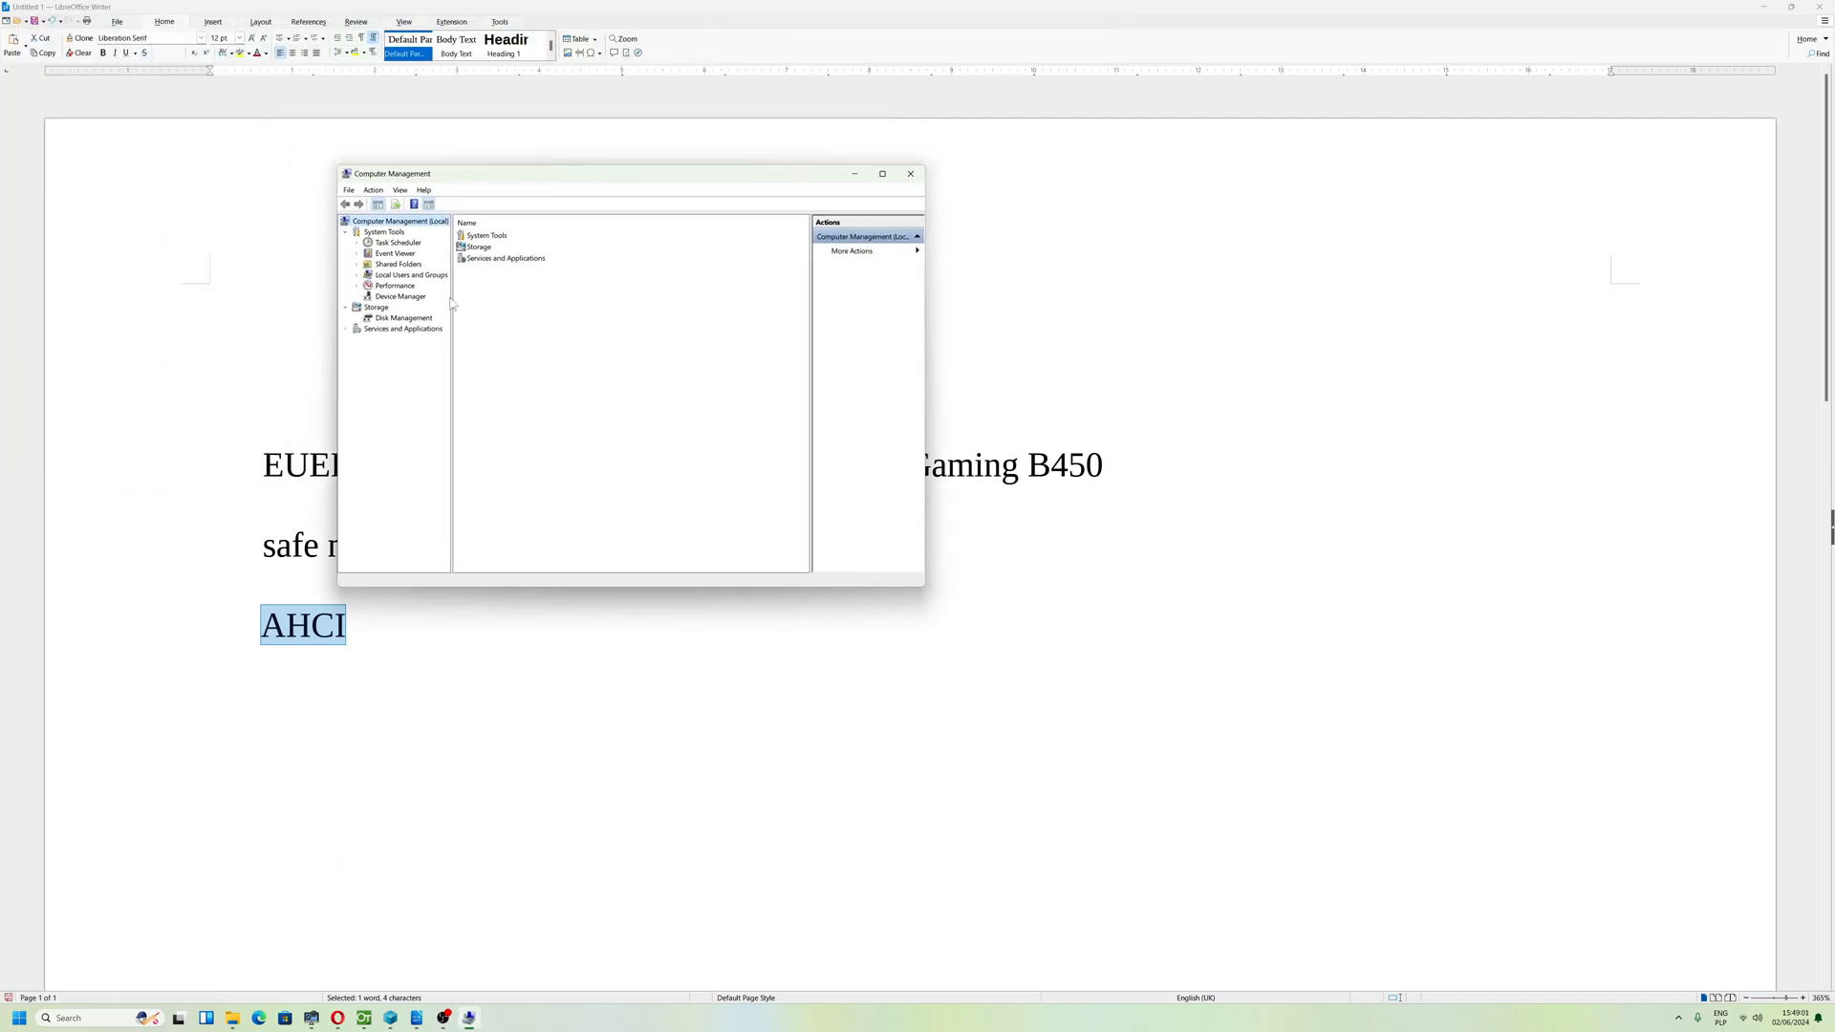
left_click(401, 297)
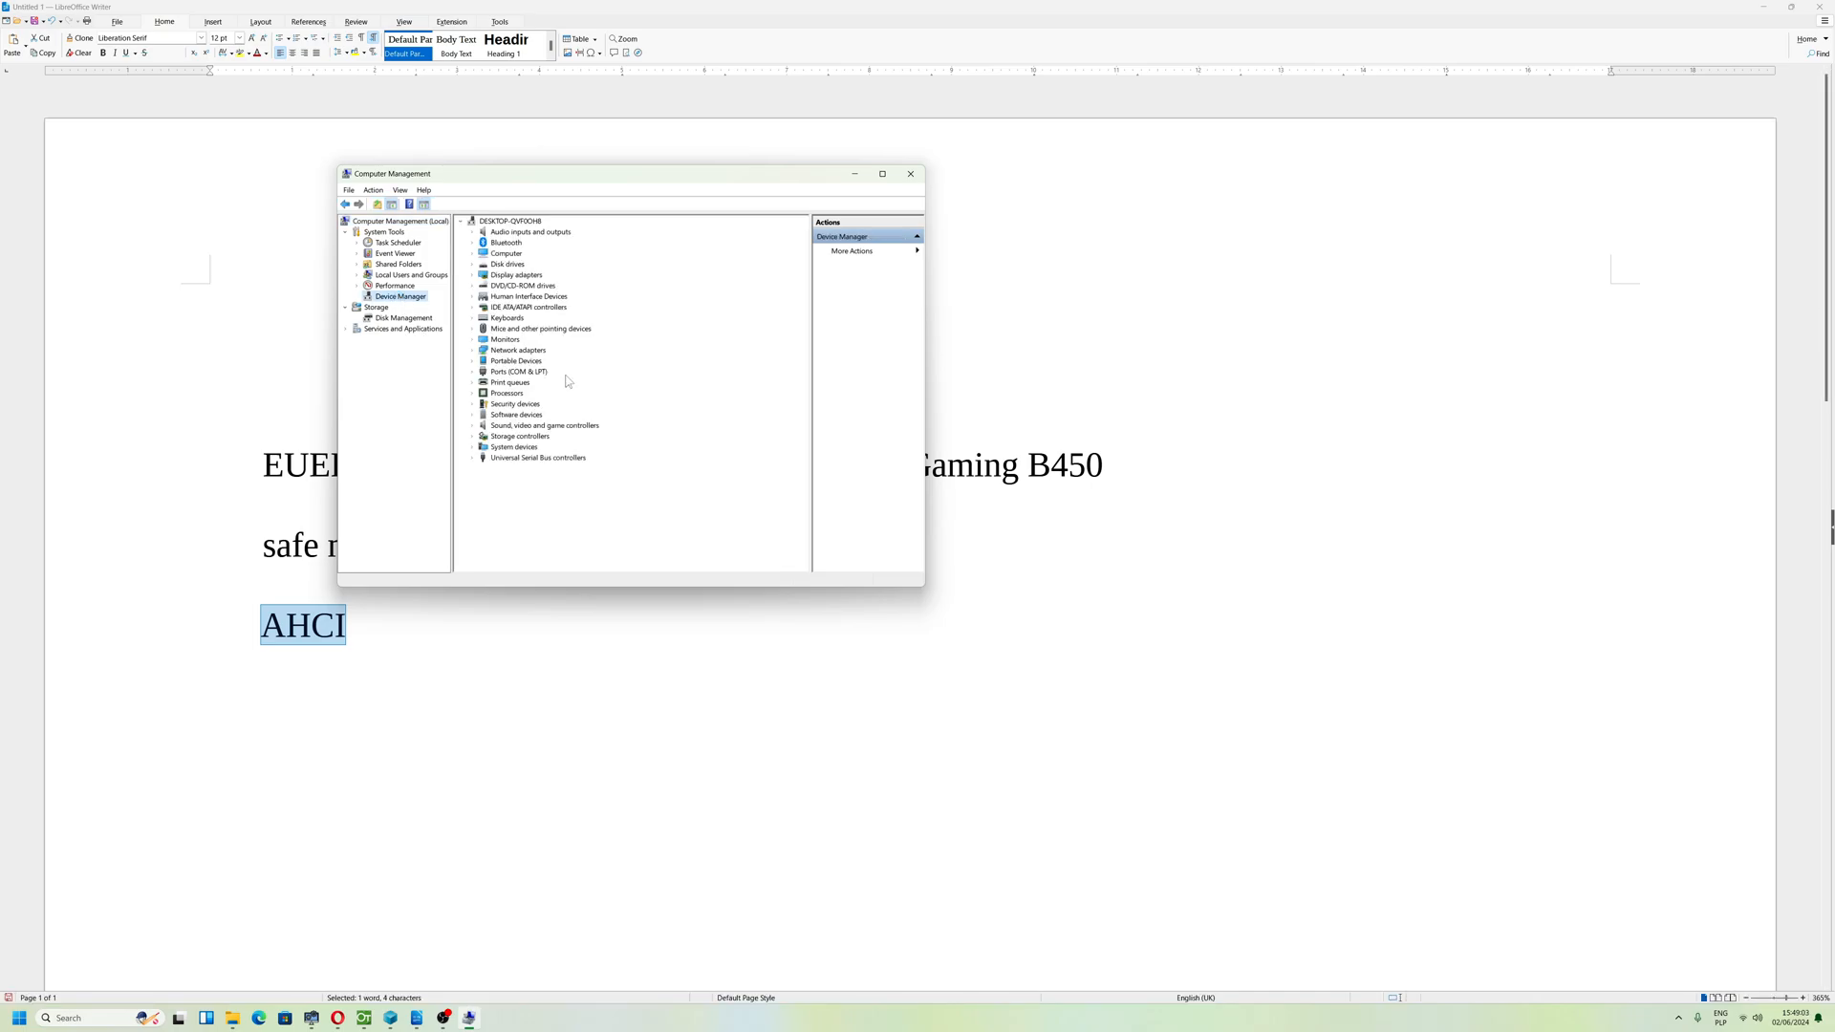
Expand IDE ATA/ATAPI controllers and Disk drives, select the WDC and Micron drives, then minimize back to the notes.
left_click(473, 308)
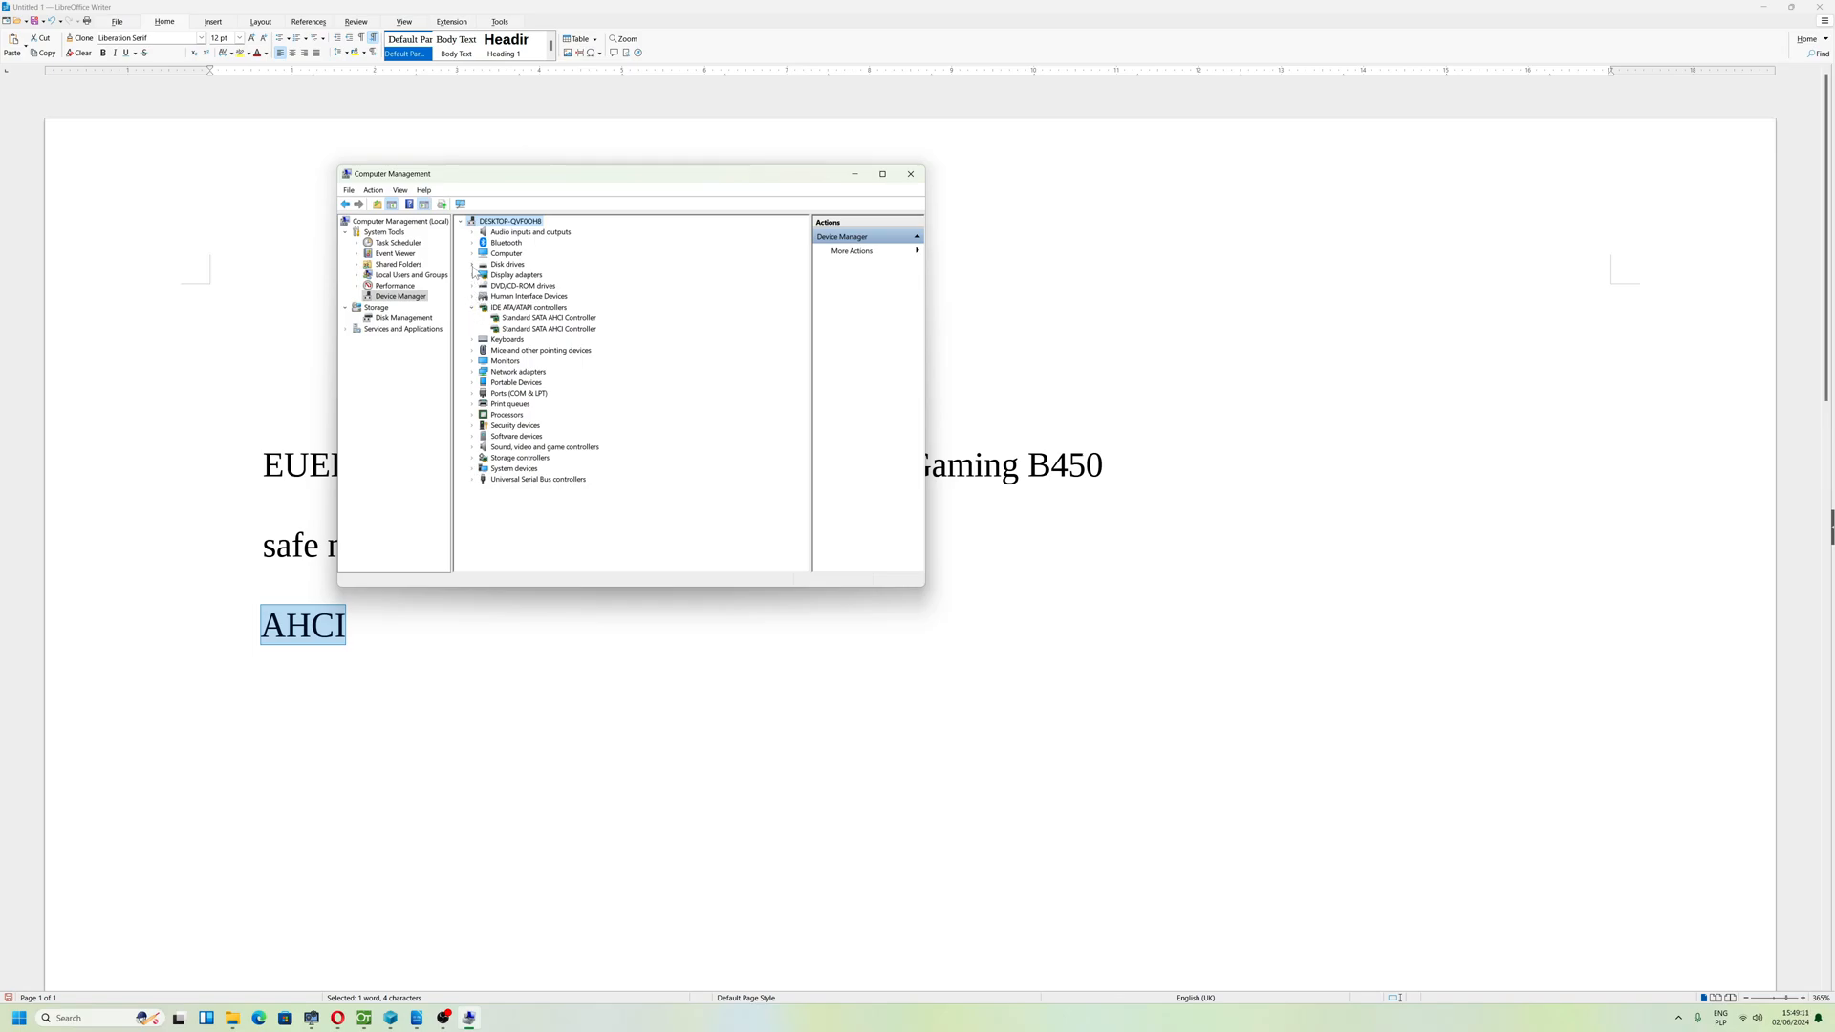
left_click(474, 268)
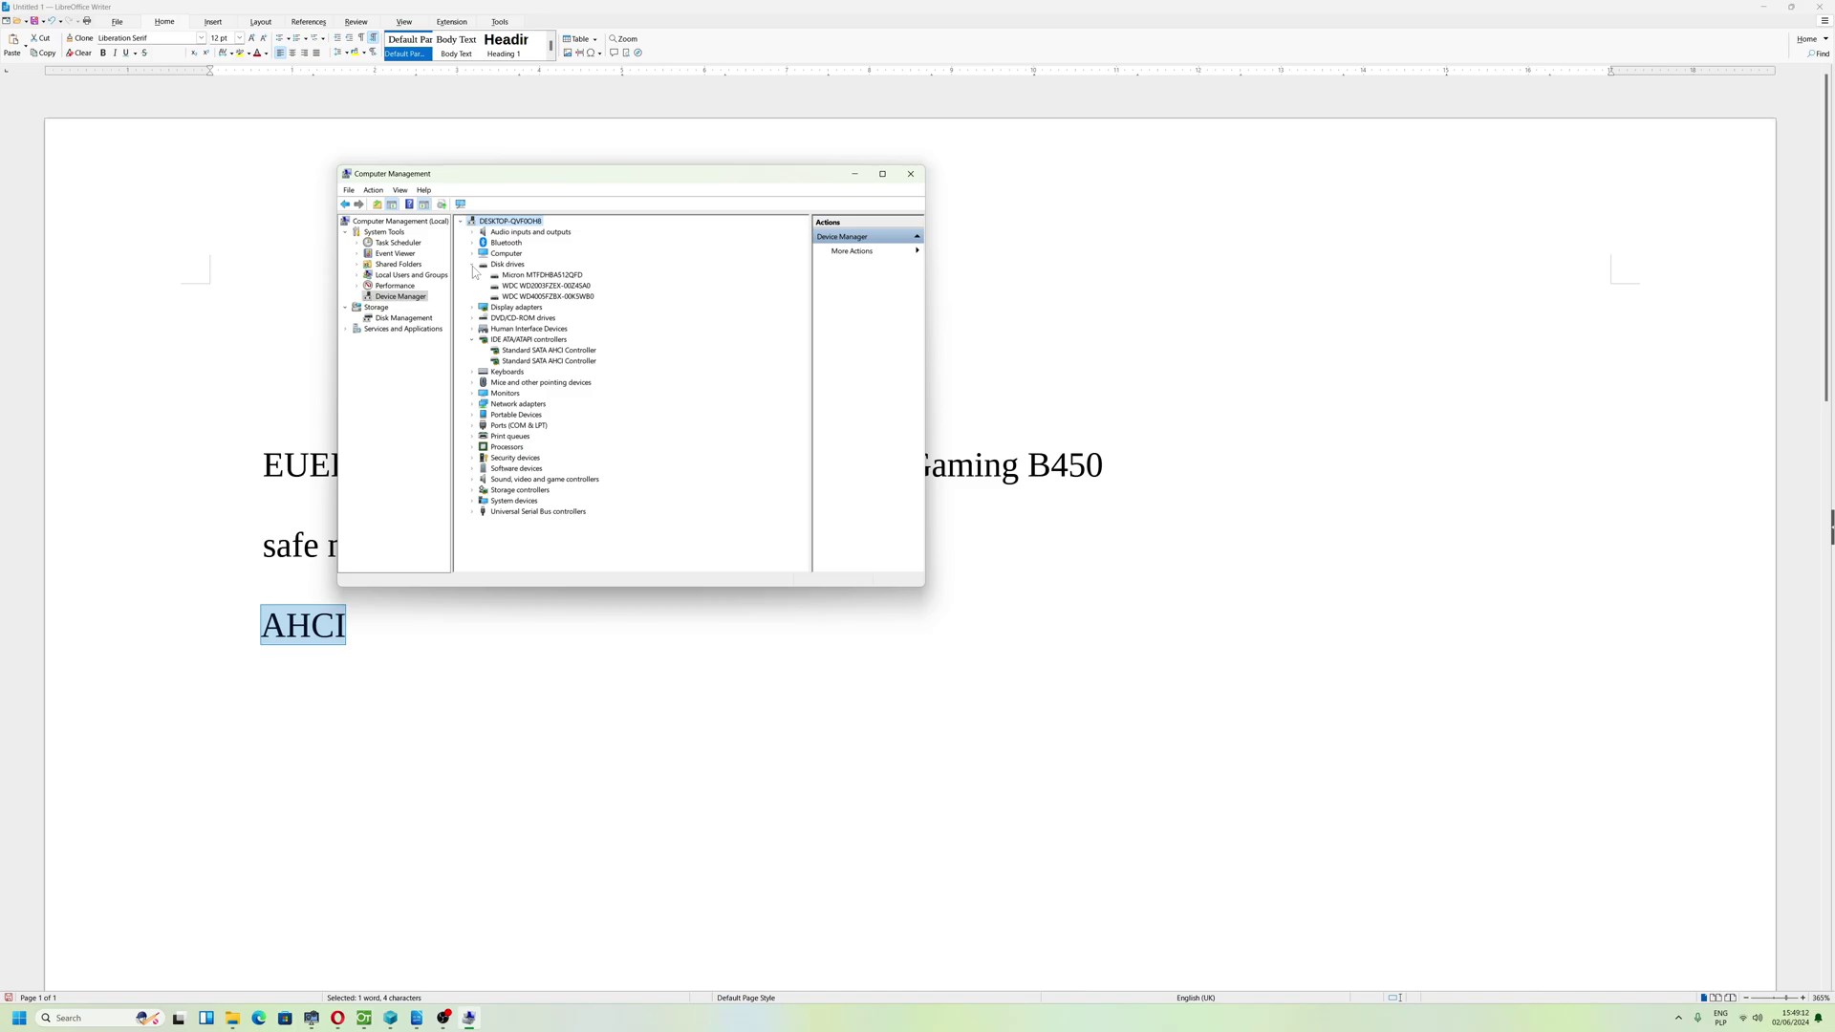
left_click(549, 295)
left_click(539, 275)
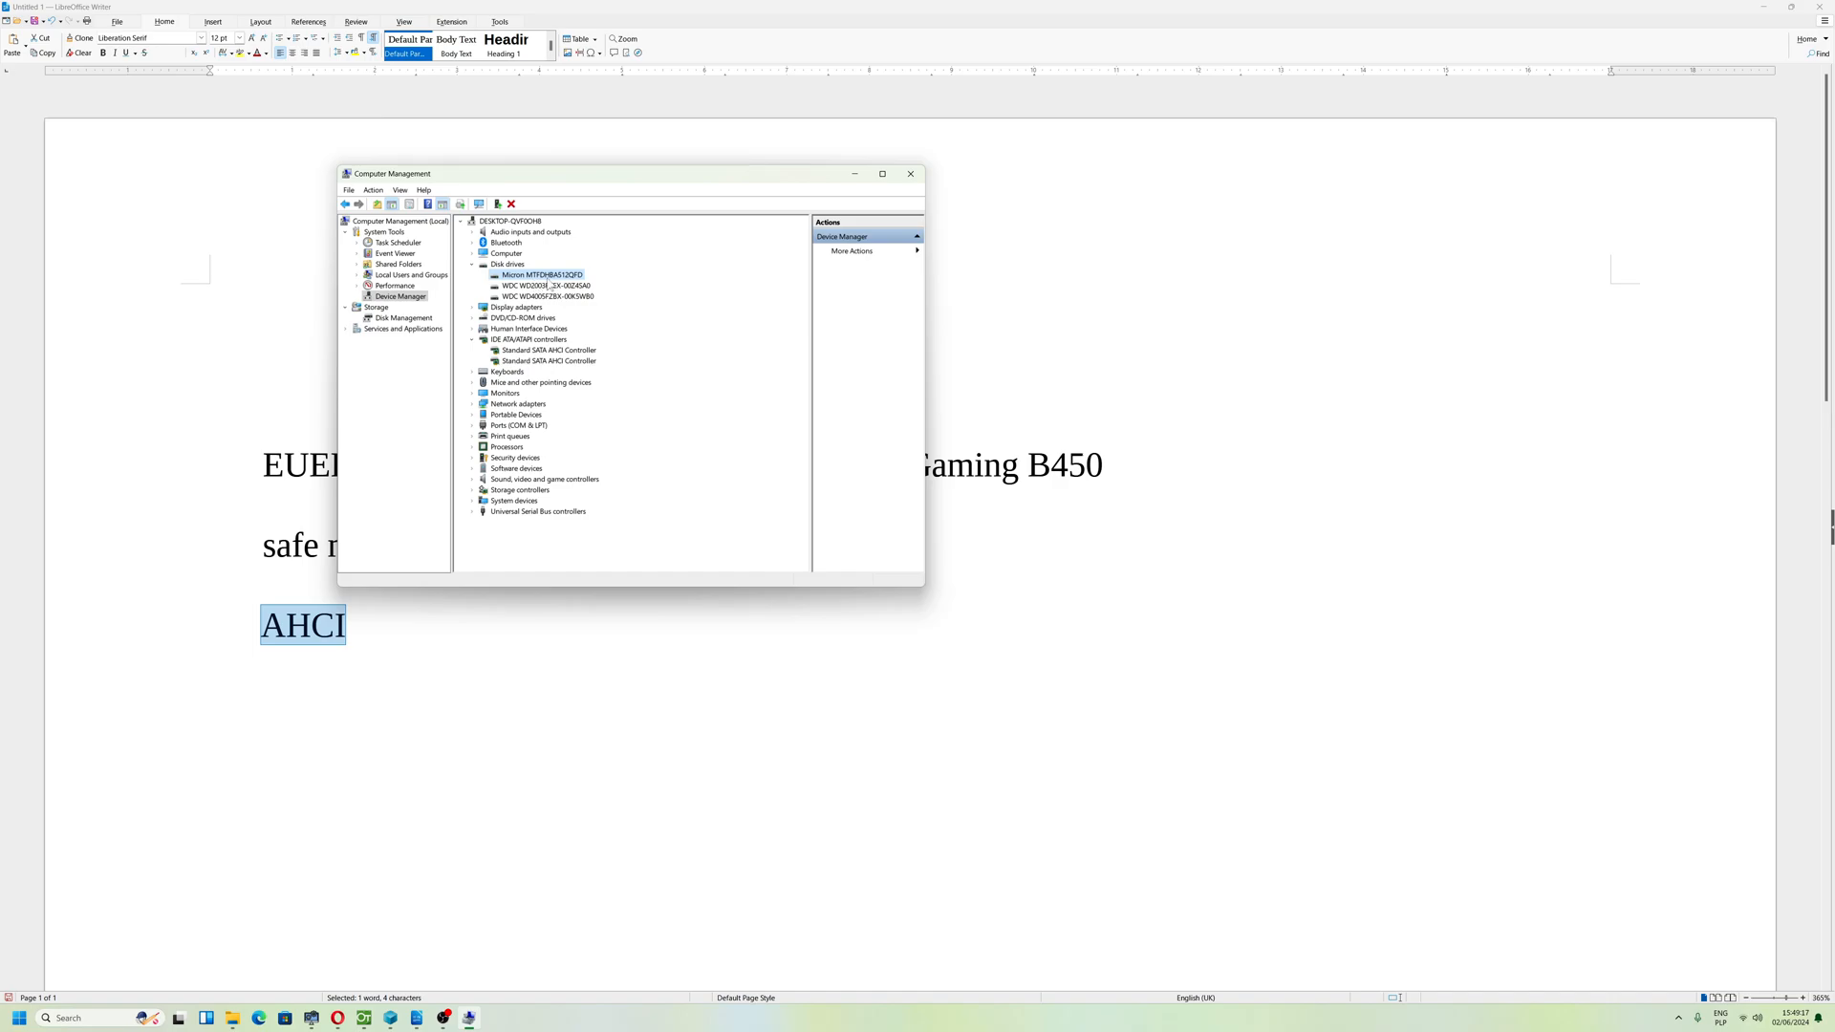
left_click(854, 174)
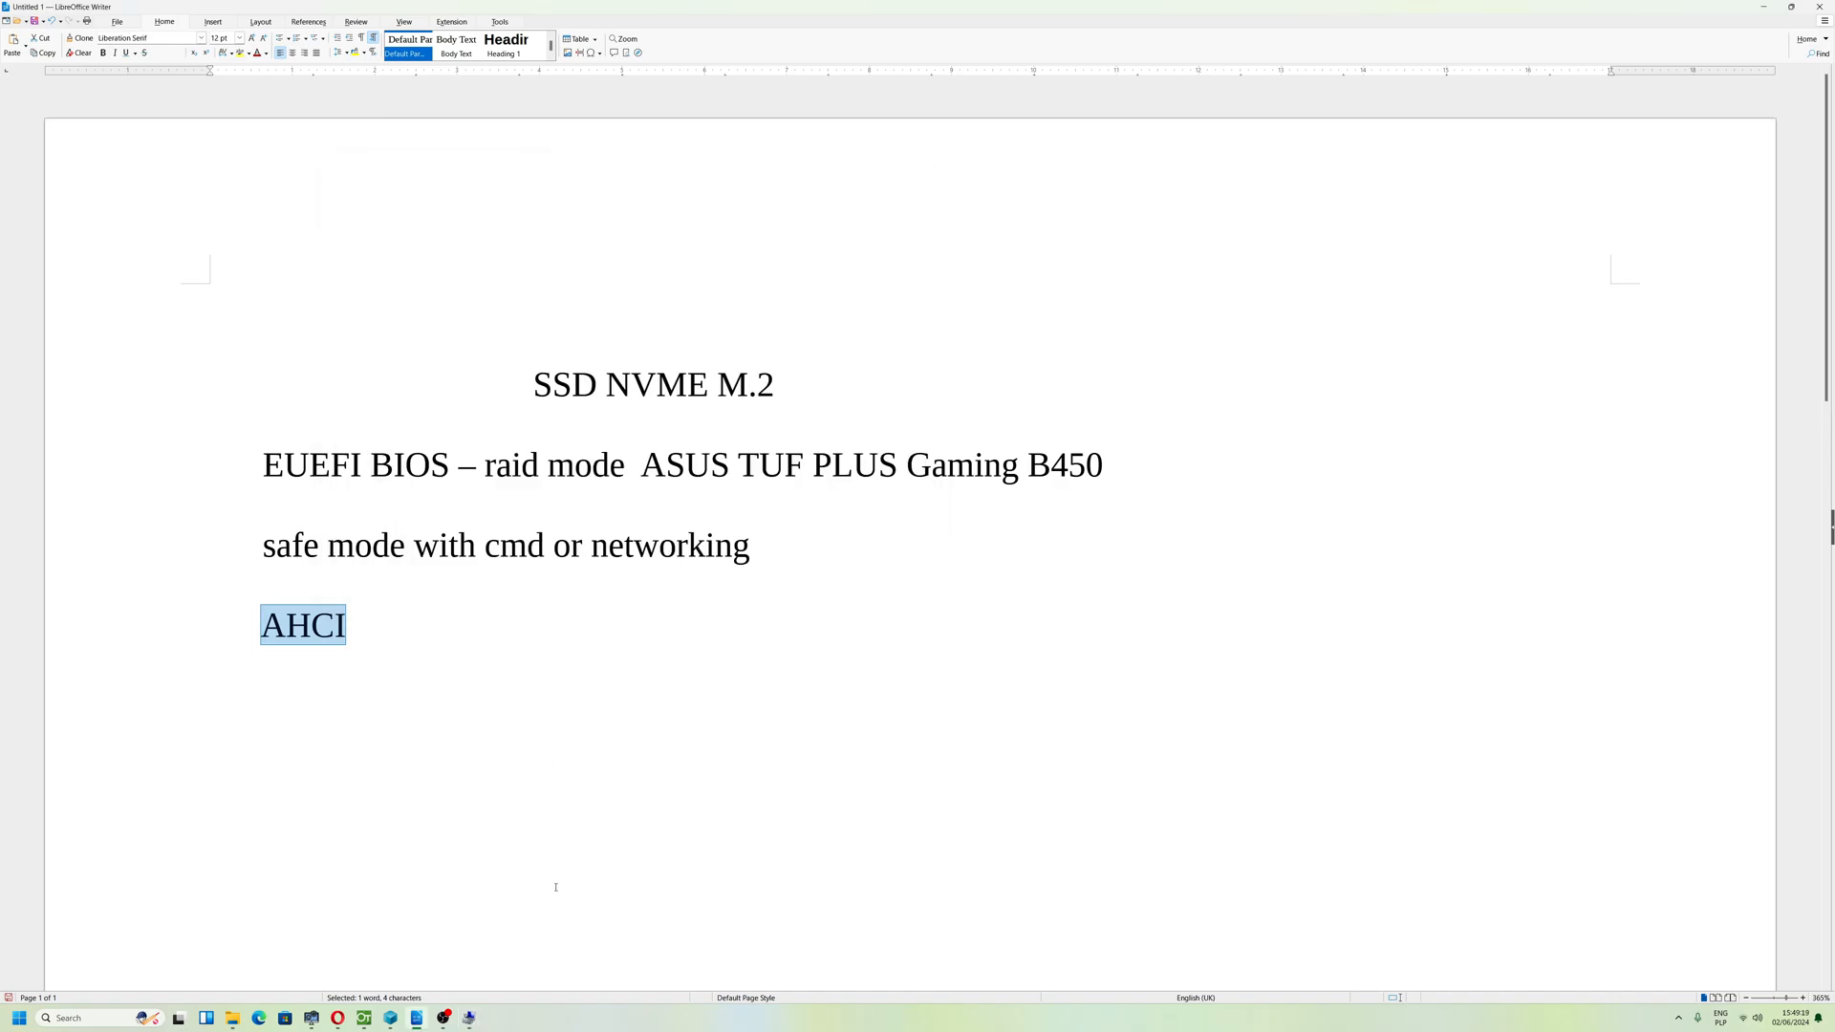
left_click(468, 1019)
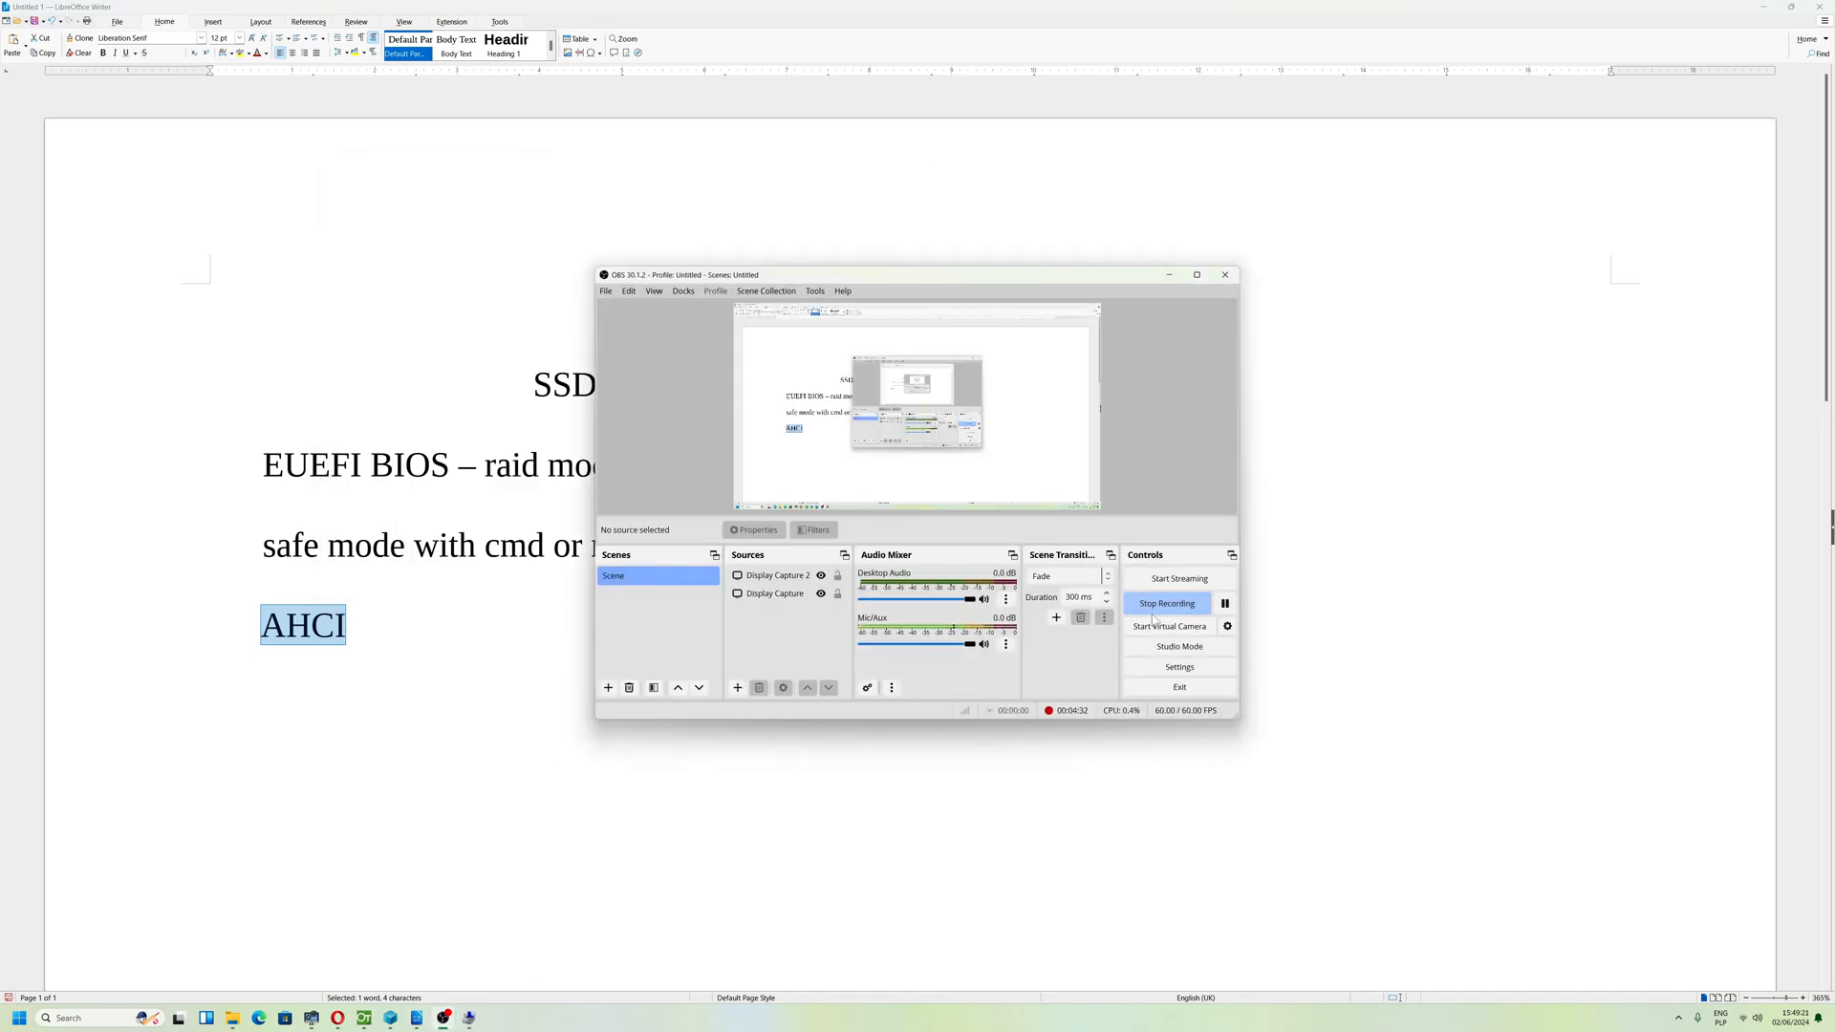